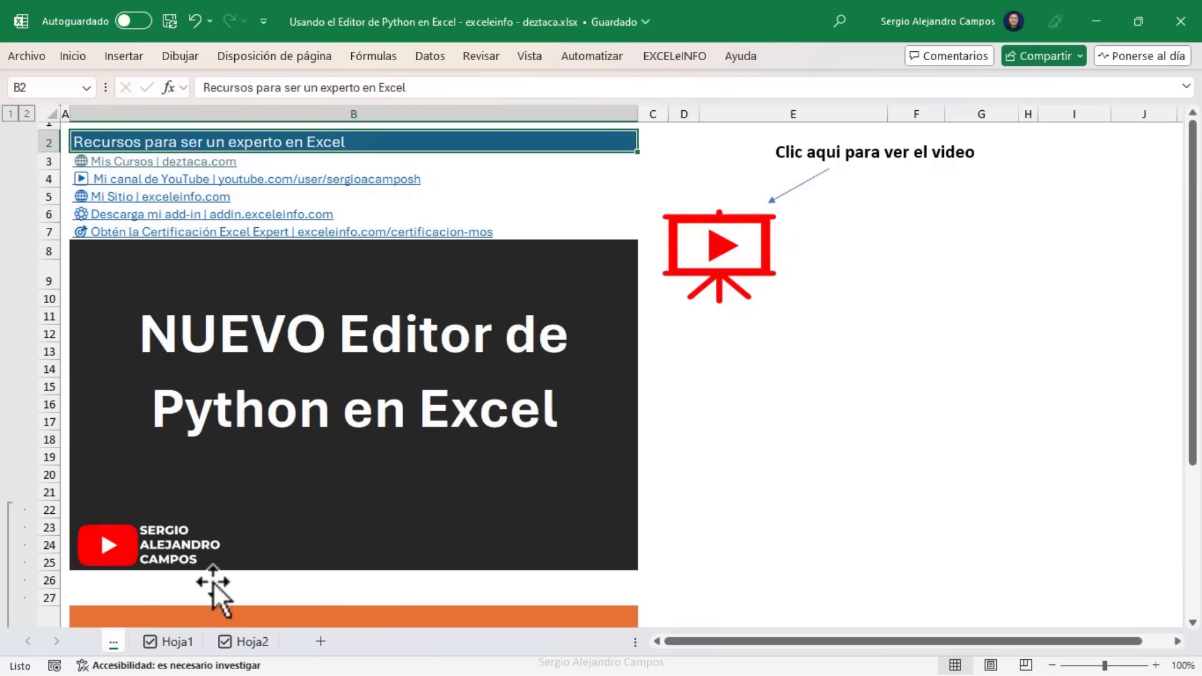
Step: Switch to the Hoja1 sheet and look over the Python group on the Fórmulas tab
click(177, 641)
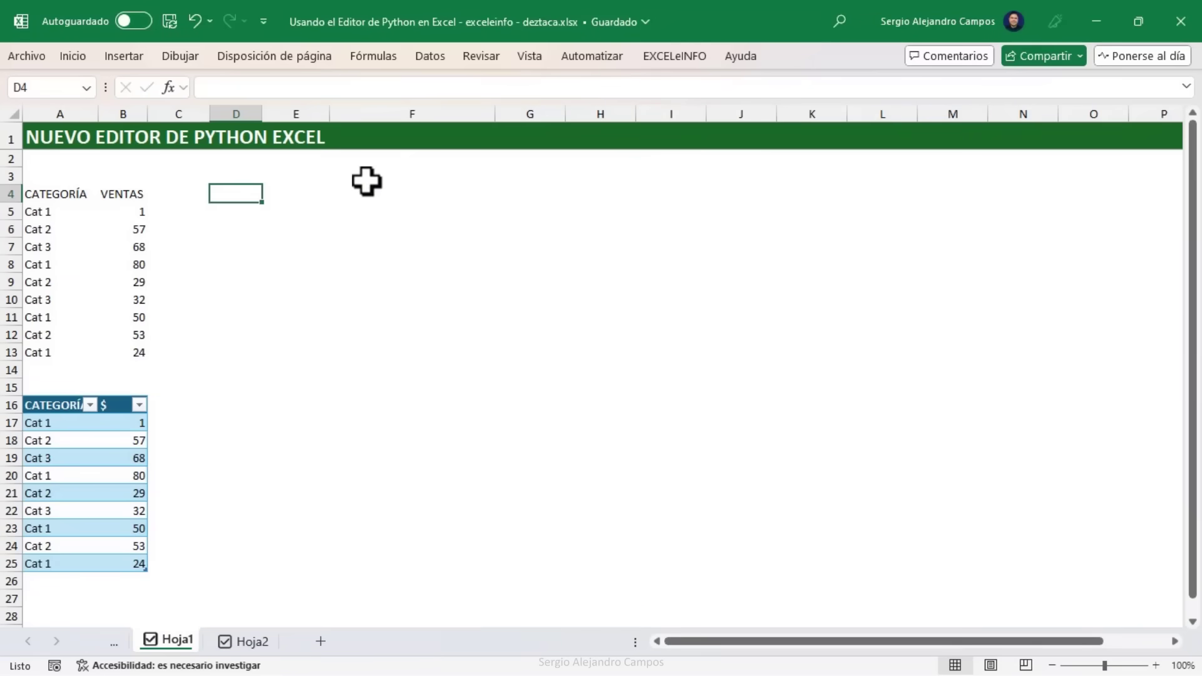
click(369, 58)
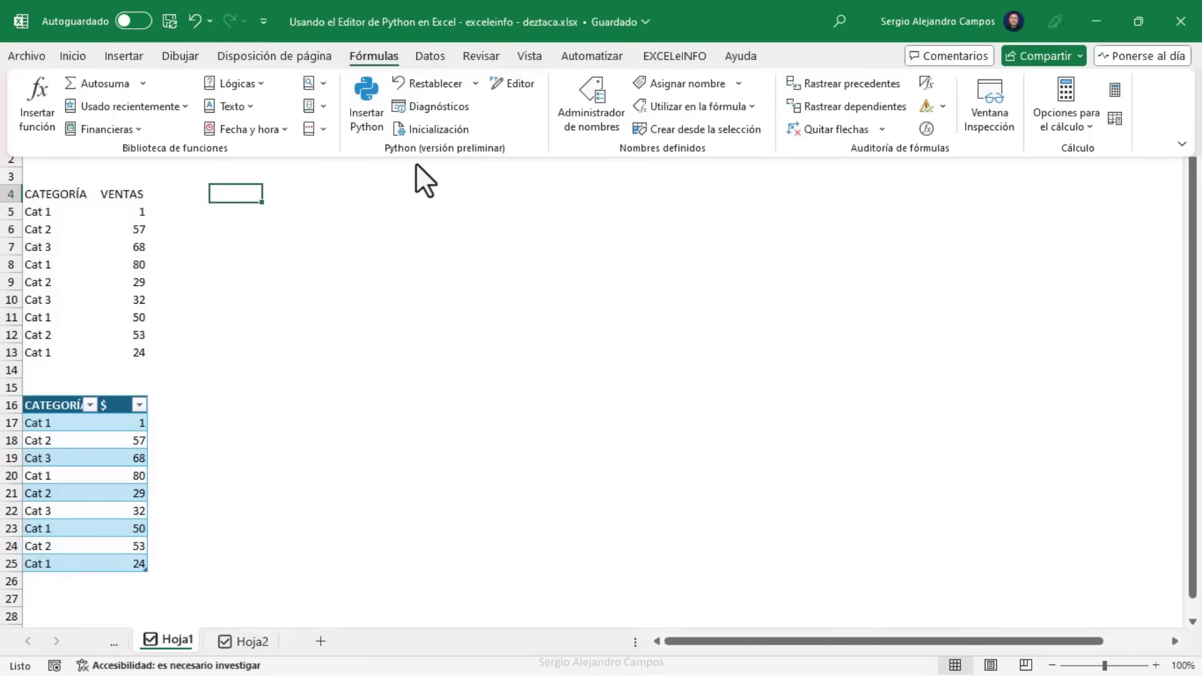
click(225, 221)
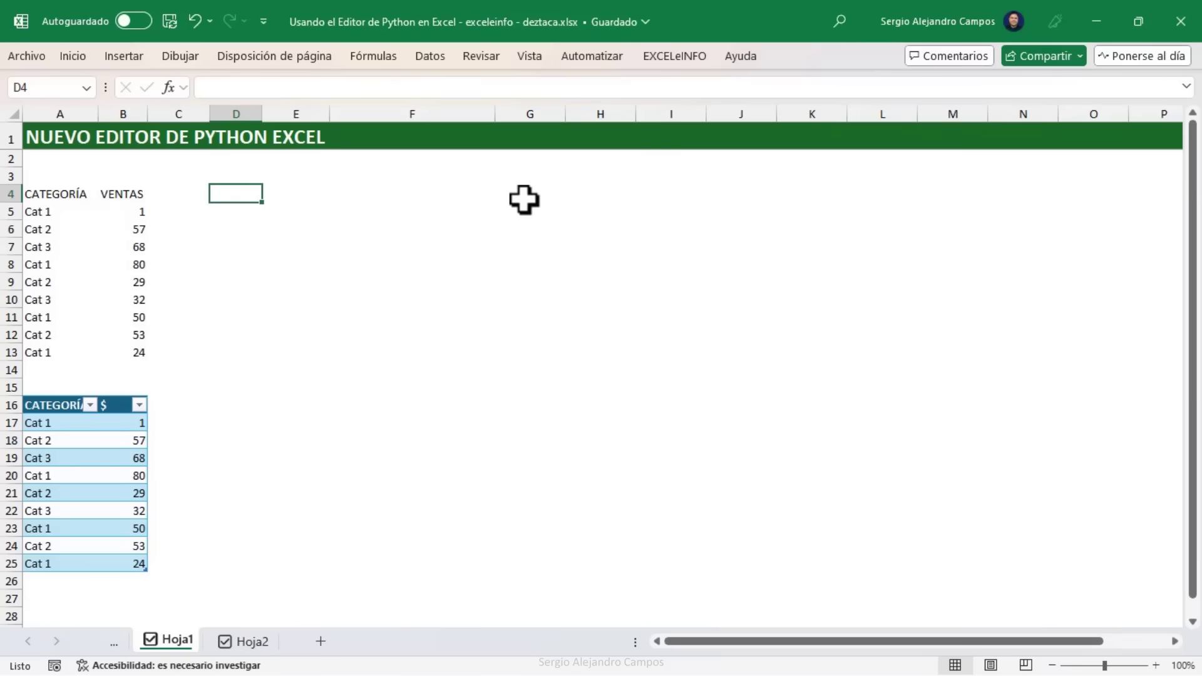
click(378, 54)
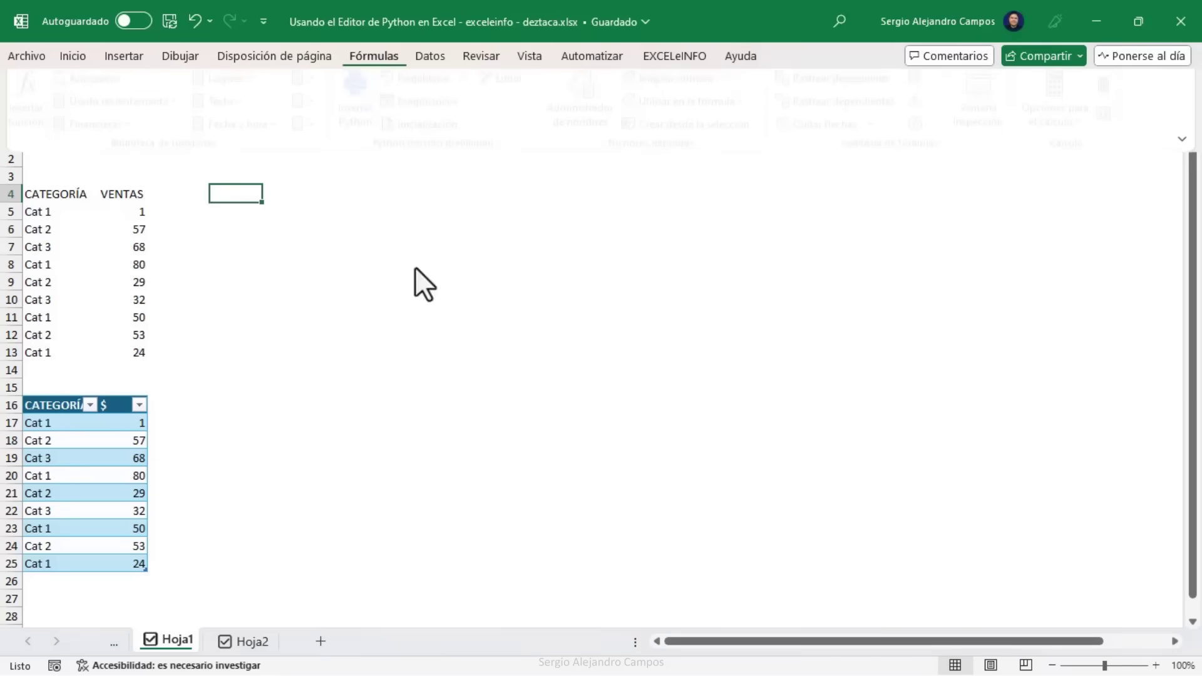
click(451, 378)
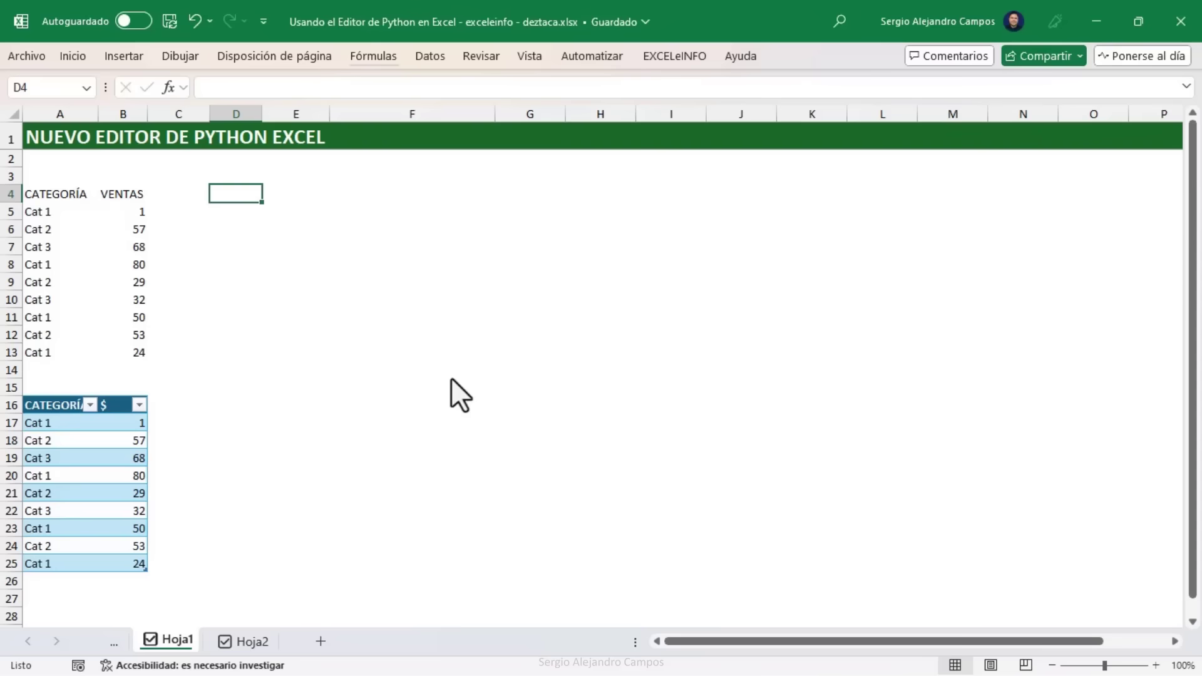
Step: Turn D4 into a Python cell by entering =PY
text(=)
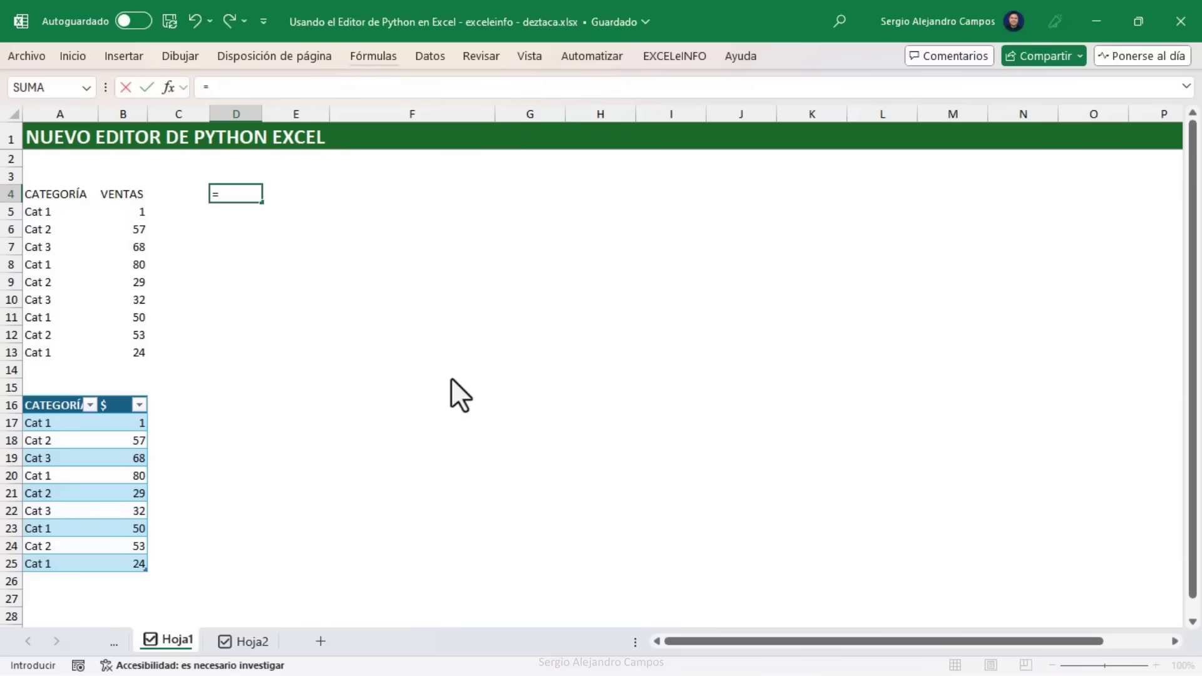
text(PY)
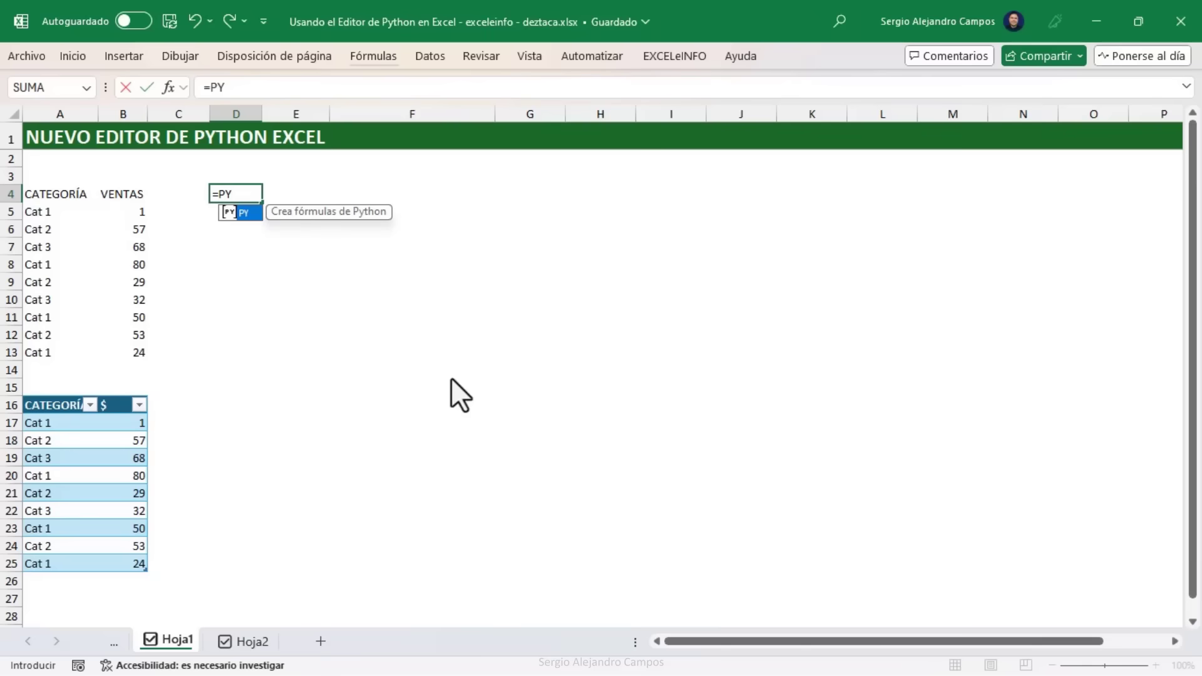
key(Tab)
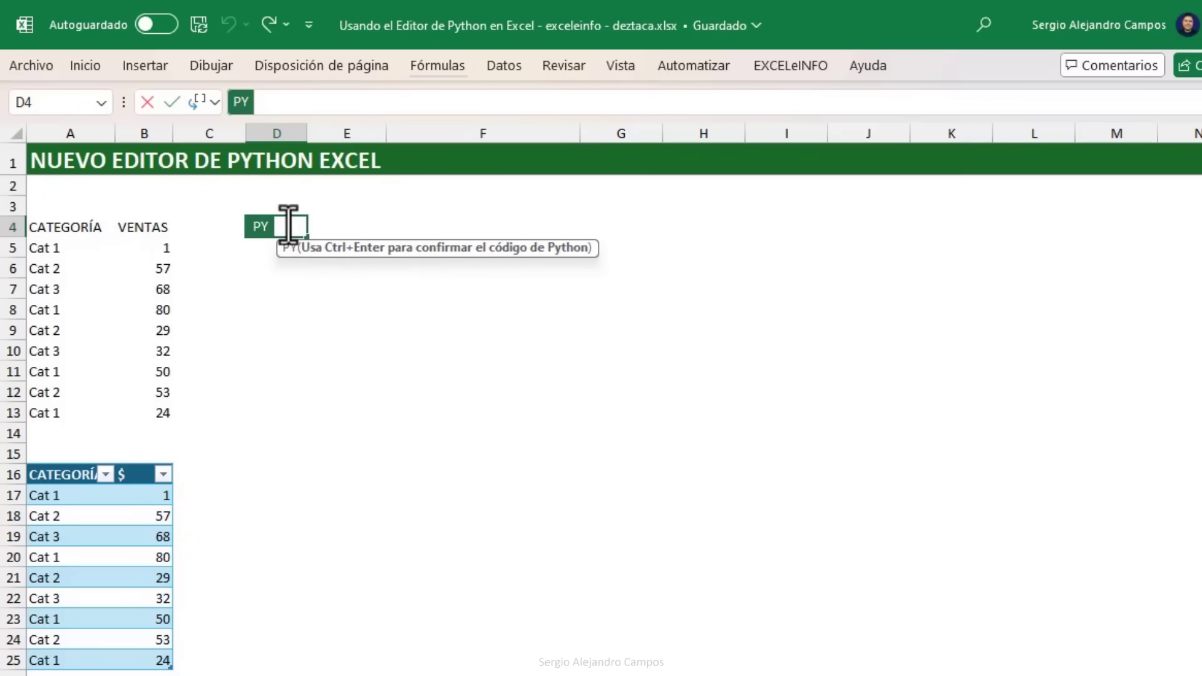
click(306, 102)
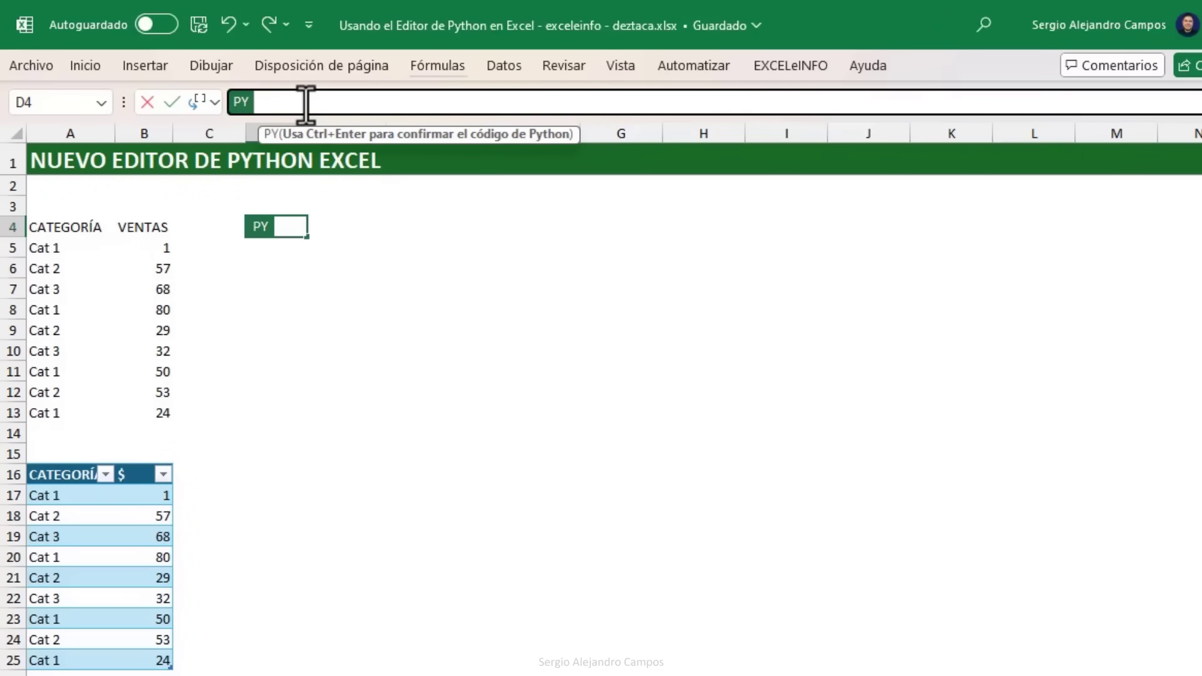
click(294, 227)
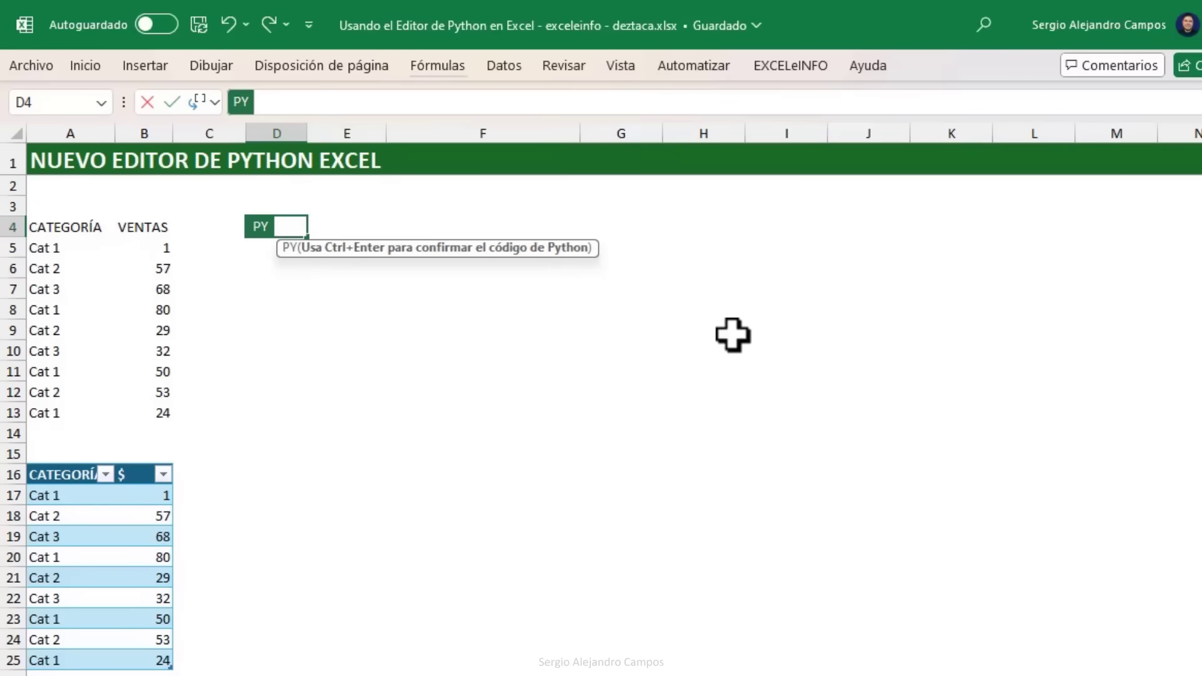
Step: Enter the code xl("A4:B13", headers=True) in D4 and run it with Ctrl+Enter
text(xl)
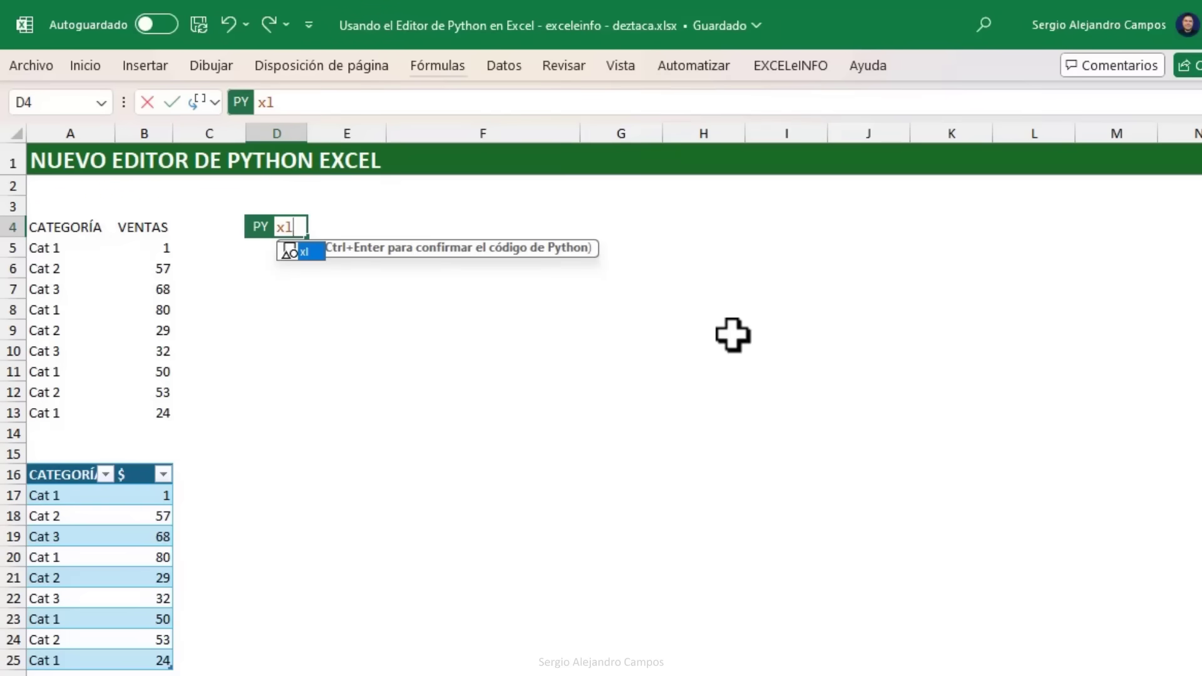
text(()
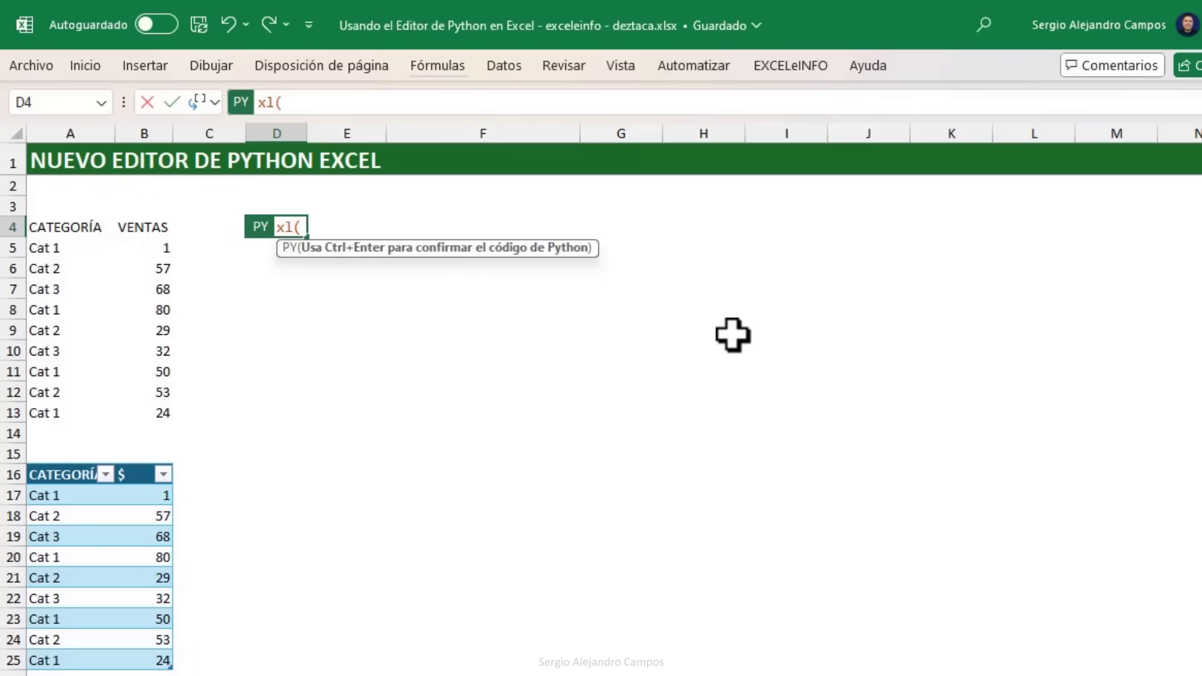
text(")
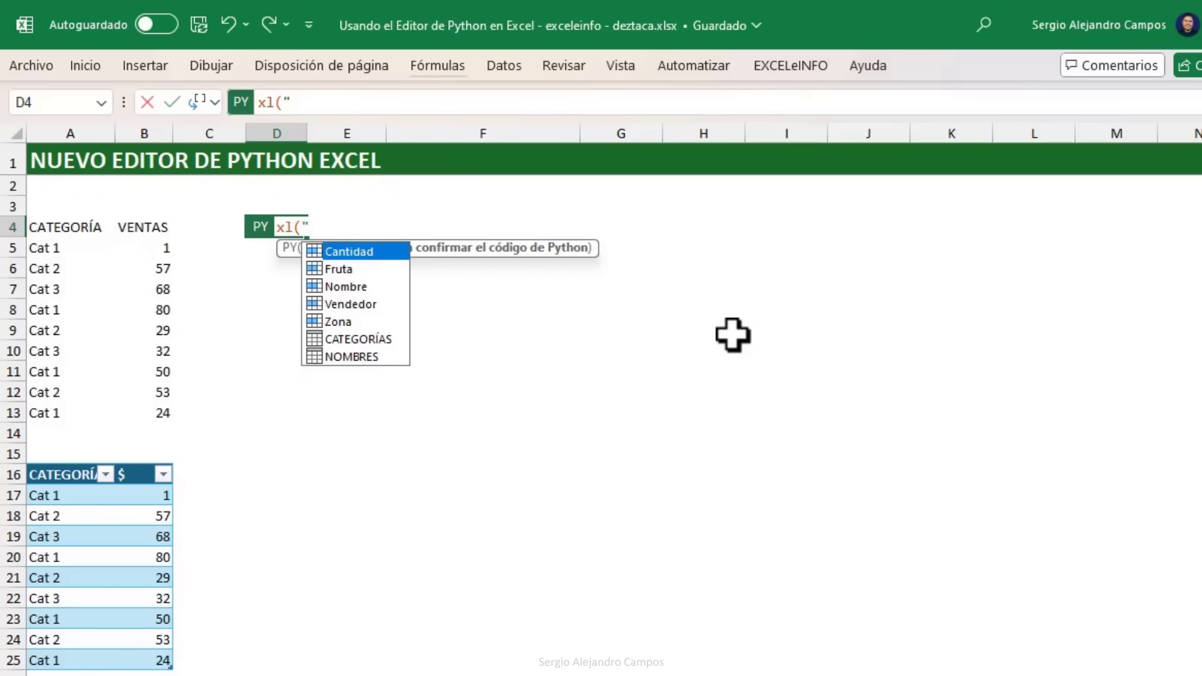
text(A)
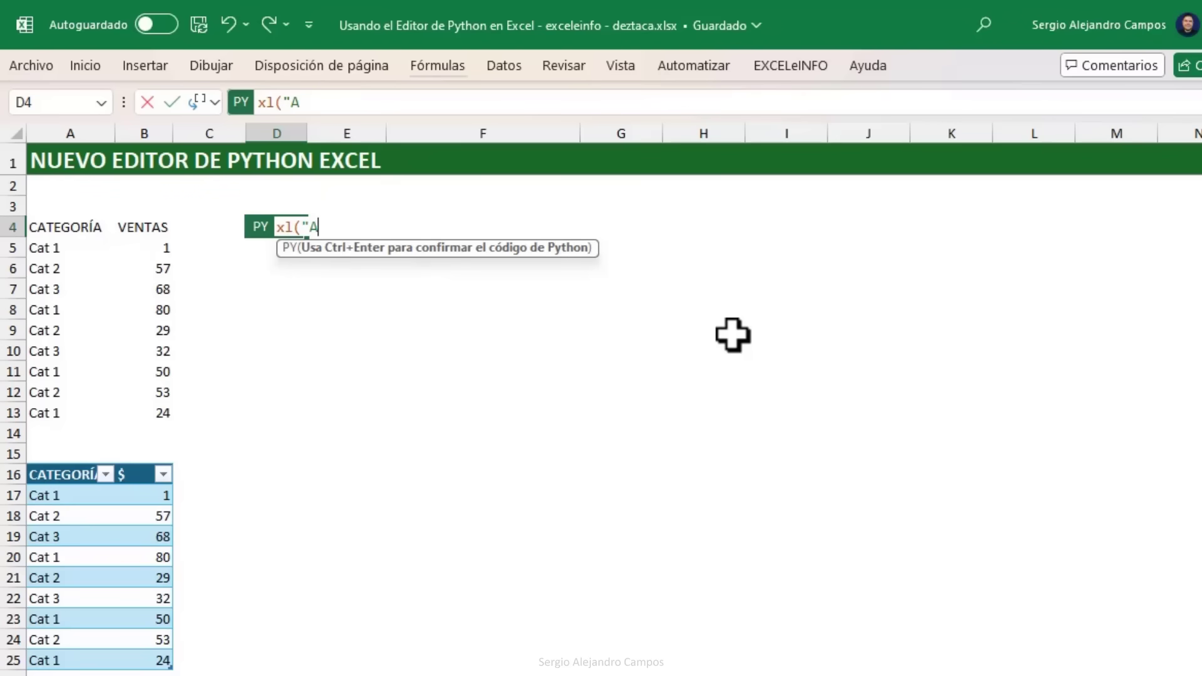
text(4:)
text(B13)
text(",)
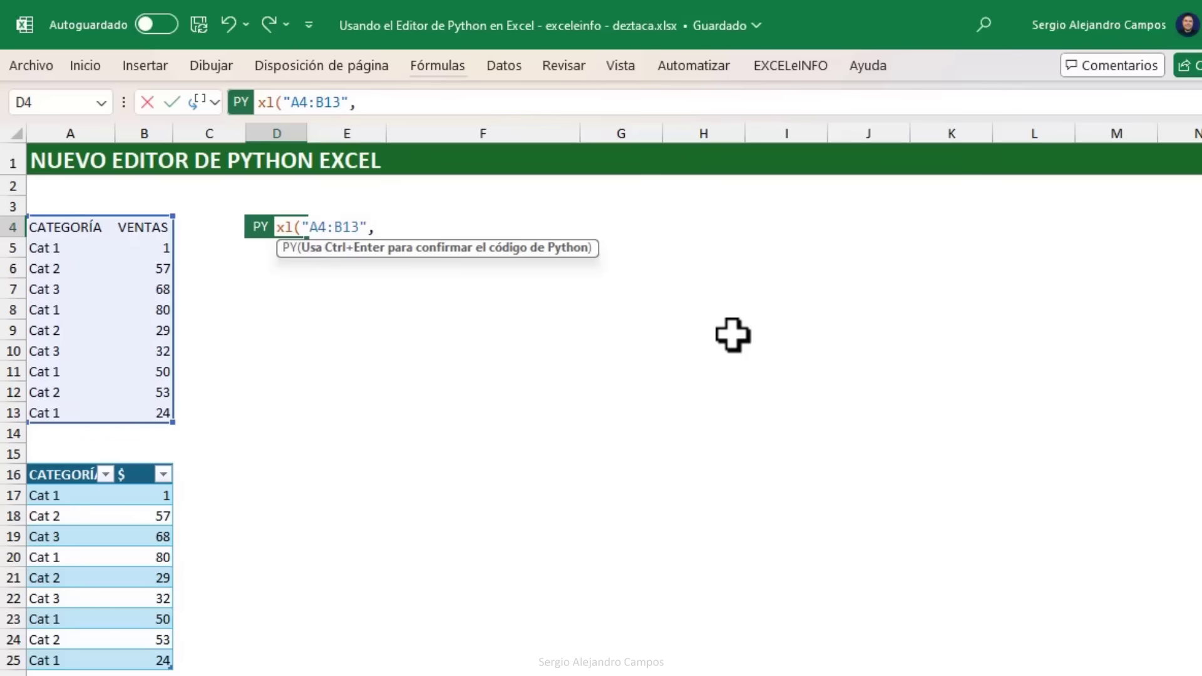
text( HEA)
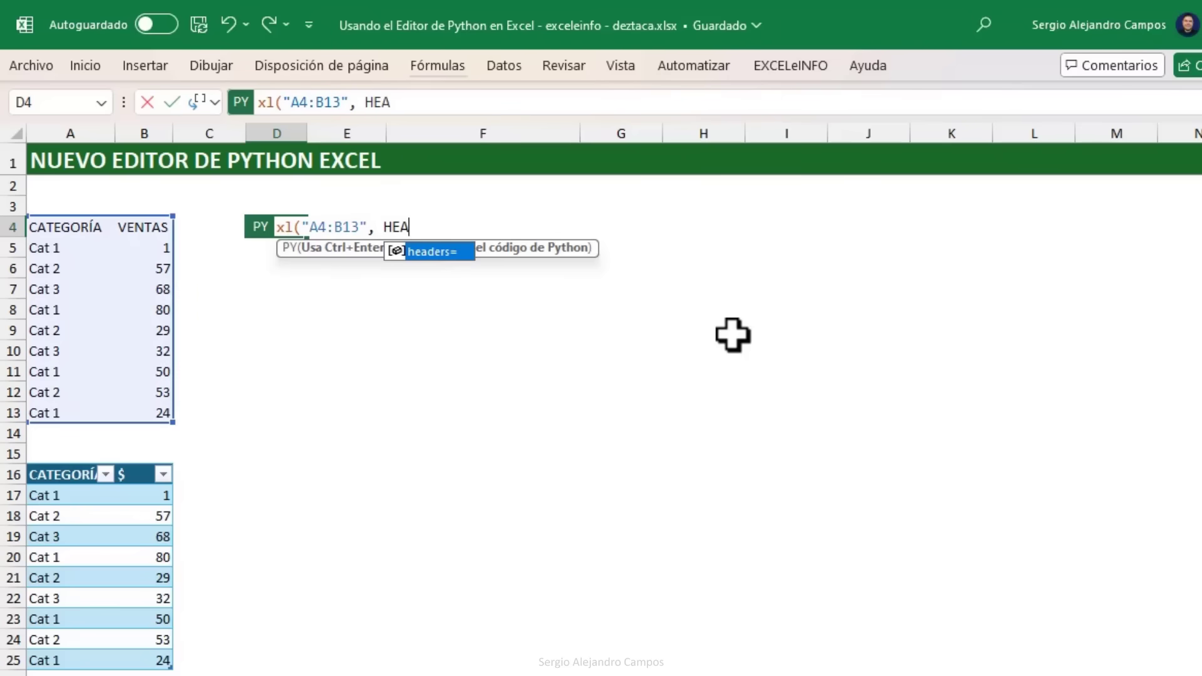
key(Tab)
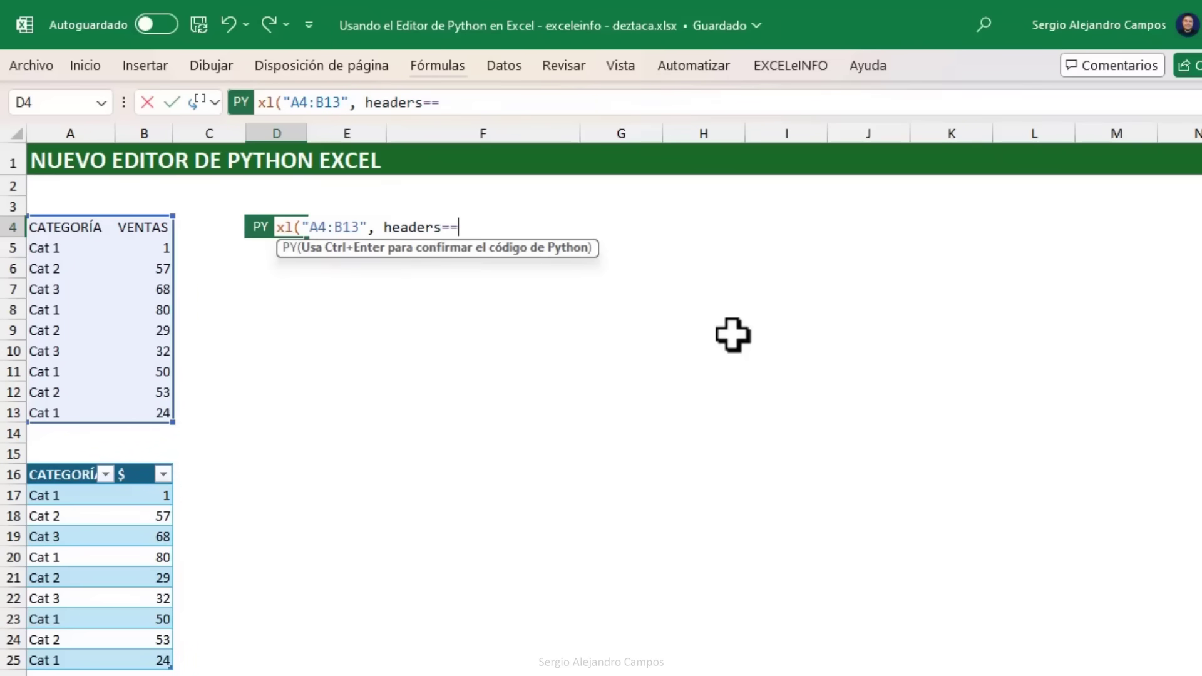
text(T)
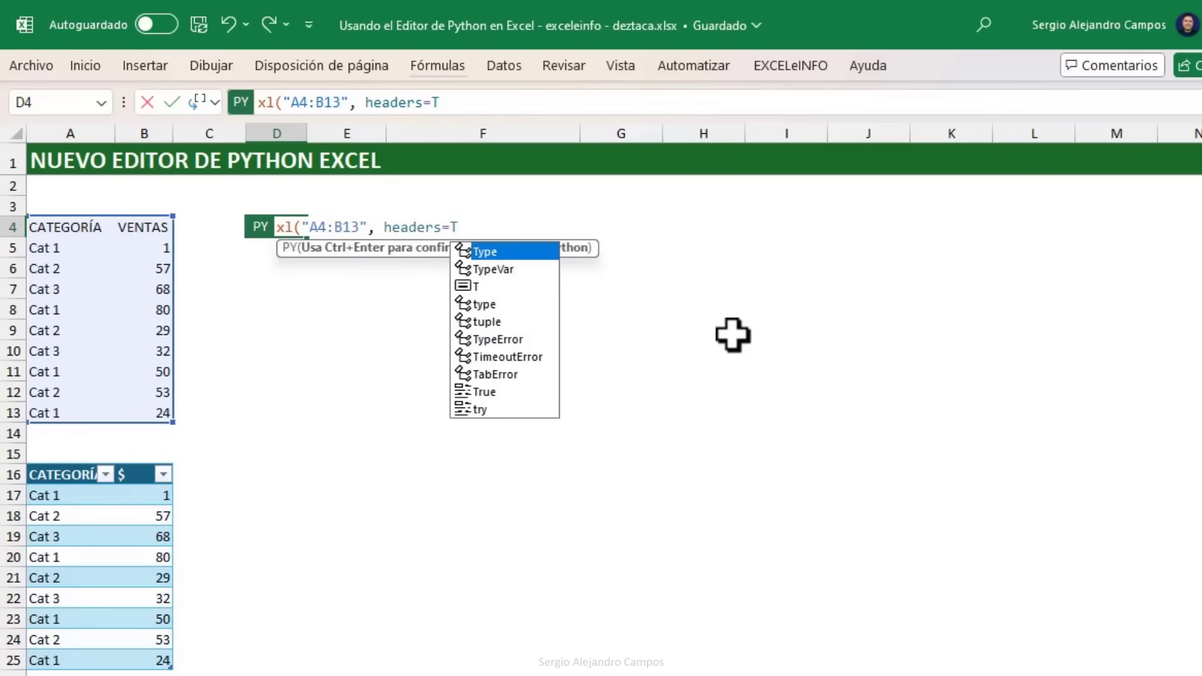
text(r)
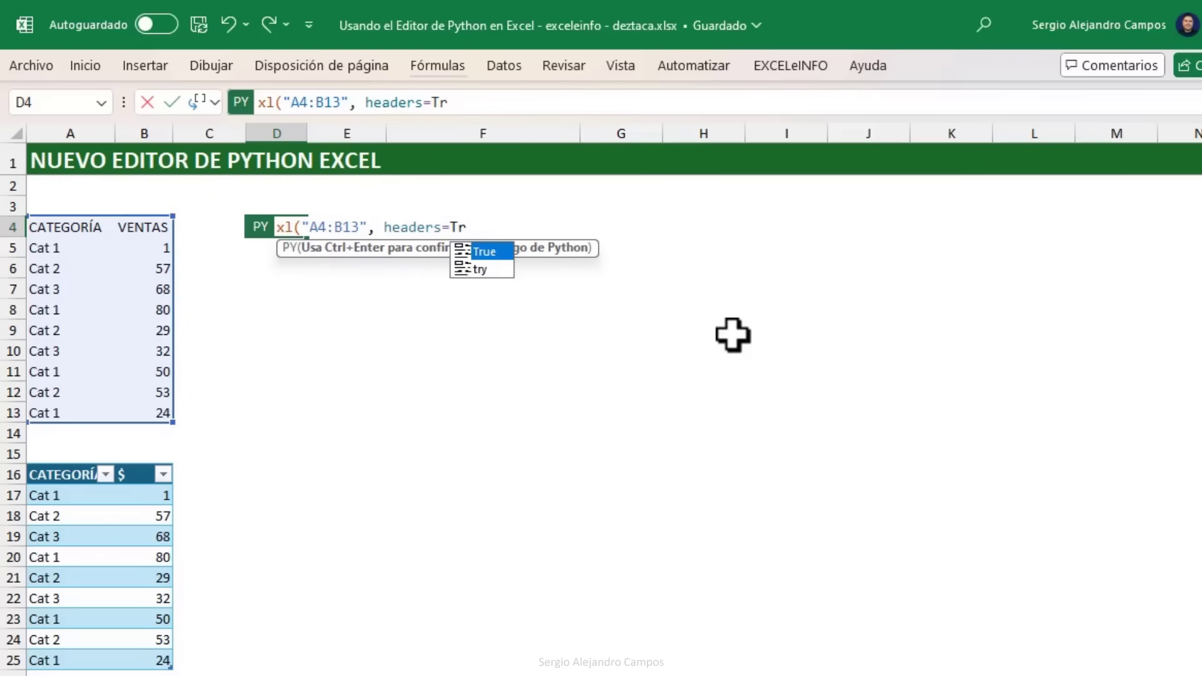
key(Tab)
text())
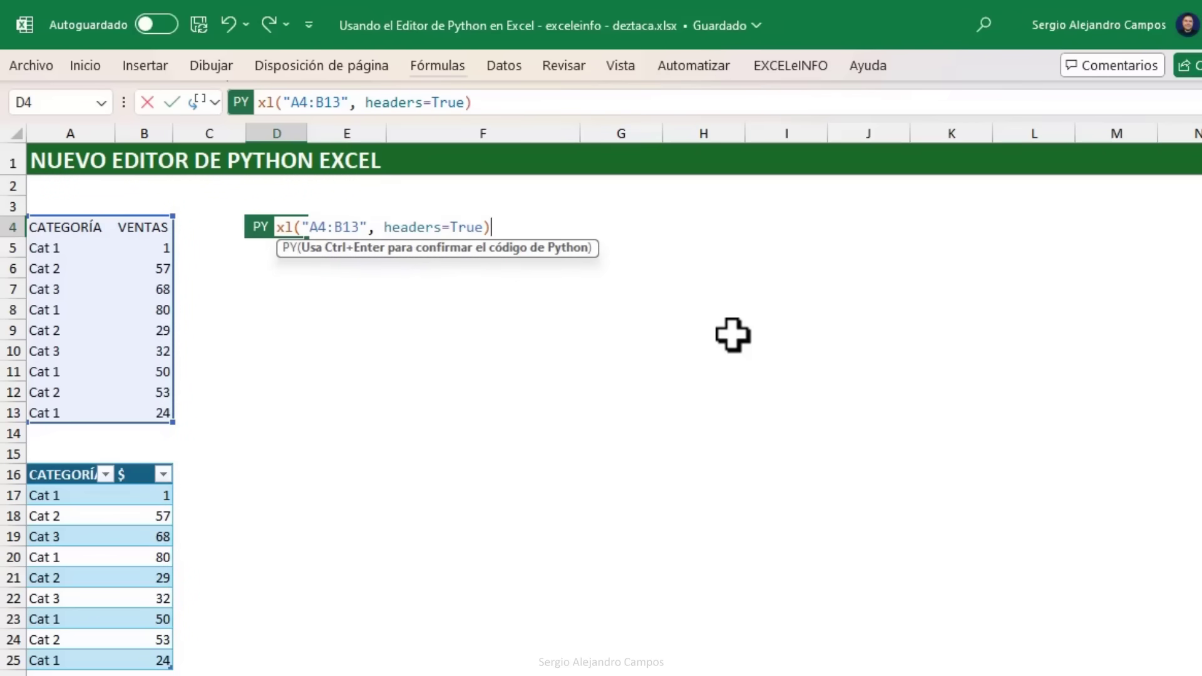
key(Return)
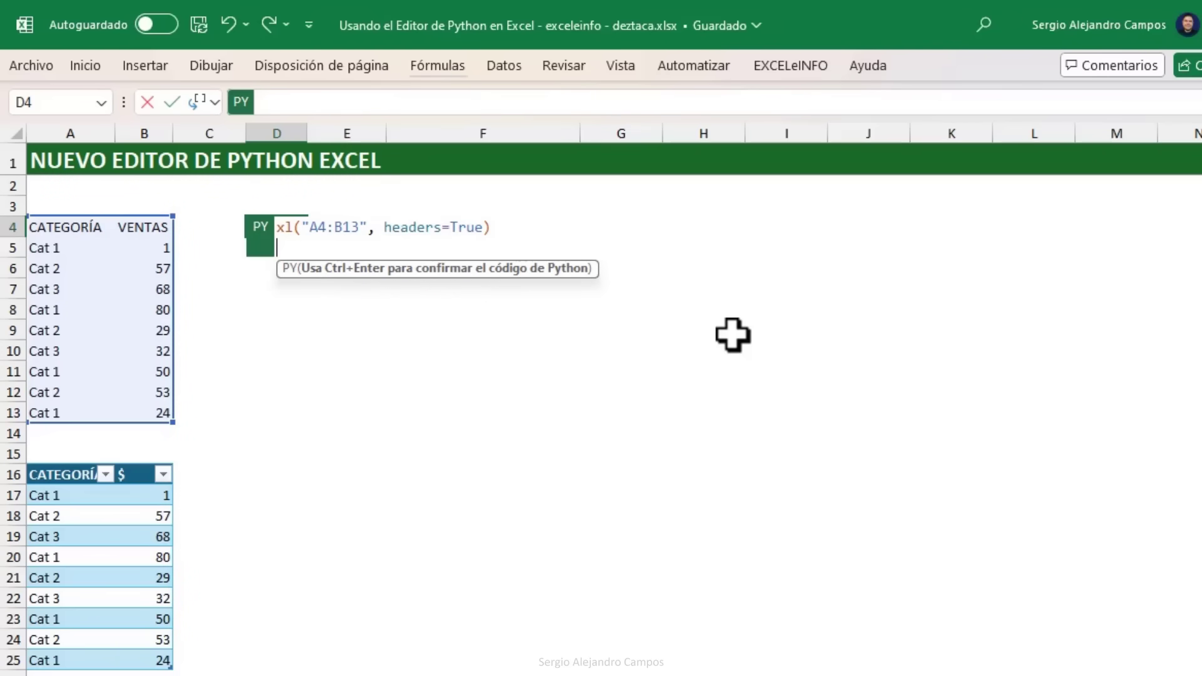
key(BackSpace)
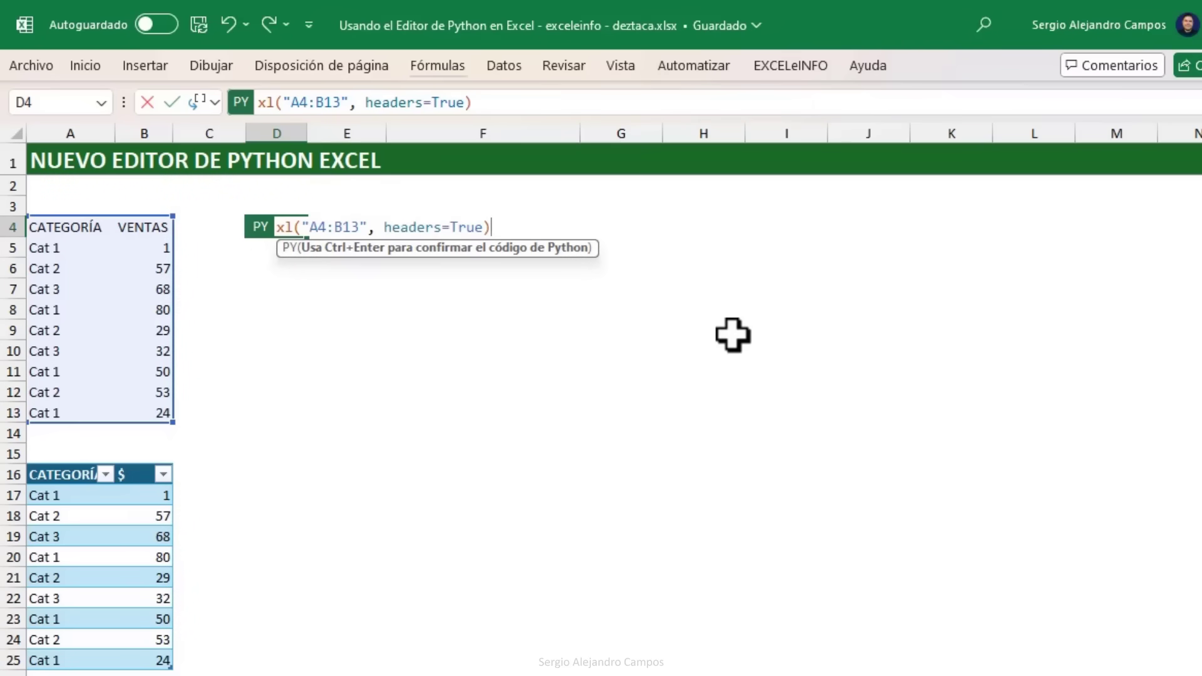
key(ctrl+Return)
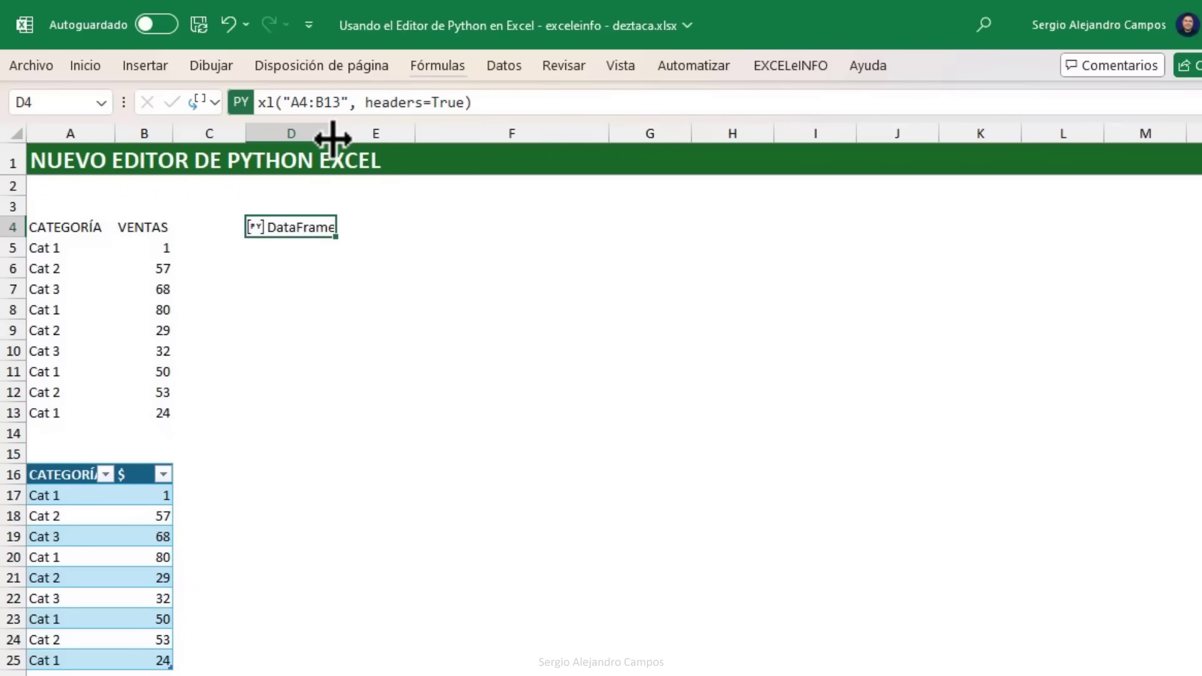
Step: Widen column D to show D4's DataFrame and review its xl("A4:B13") code unchanged
drag(333, 133, 353, 133)
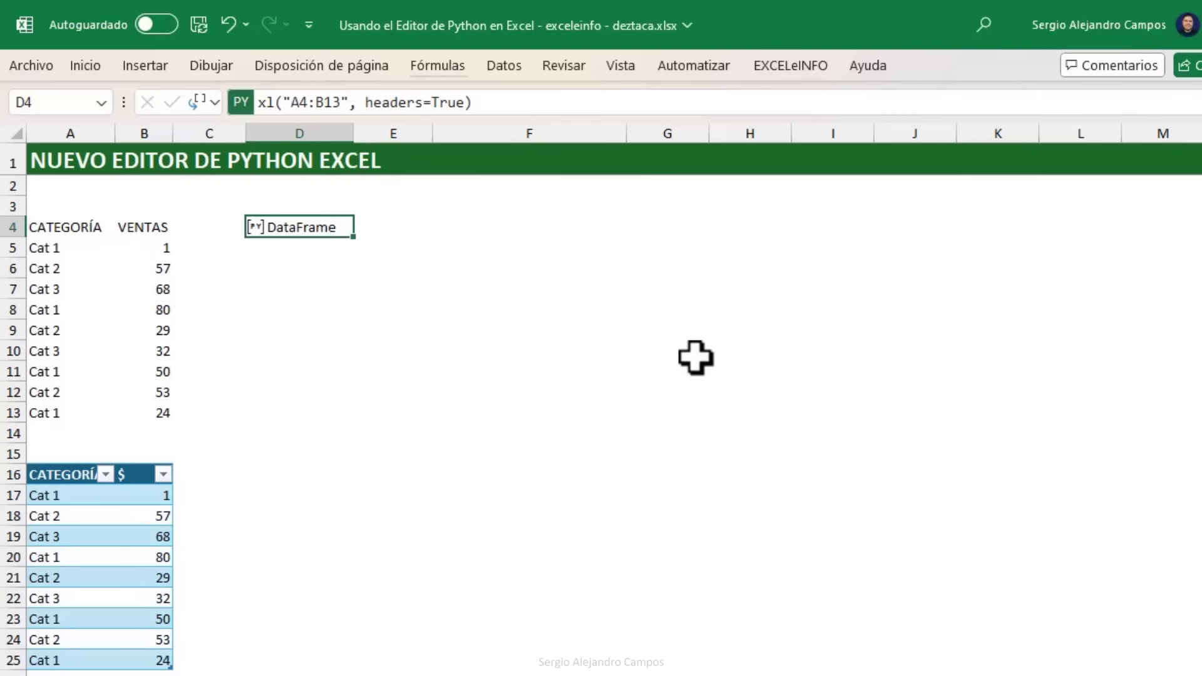
double_click(316, 227)
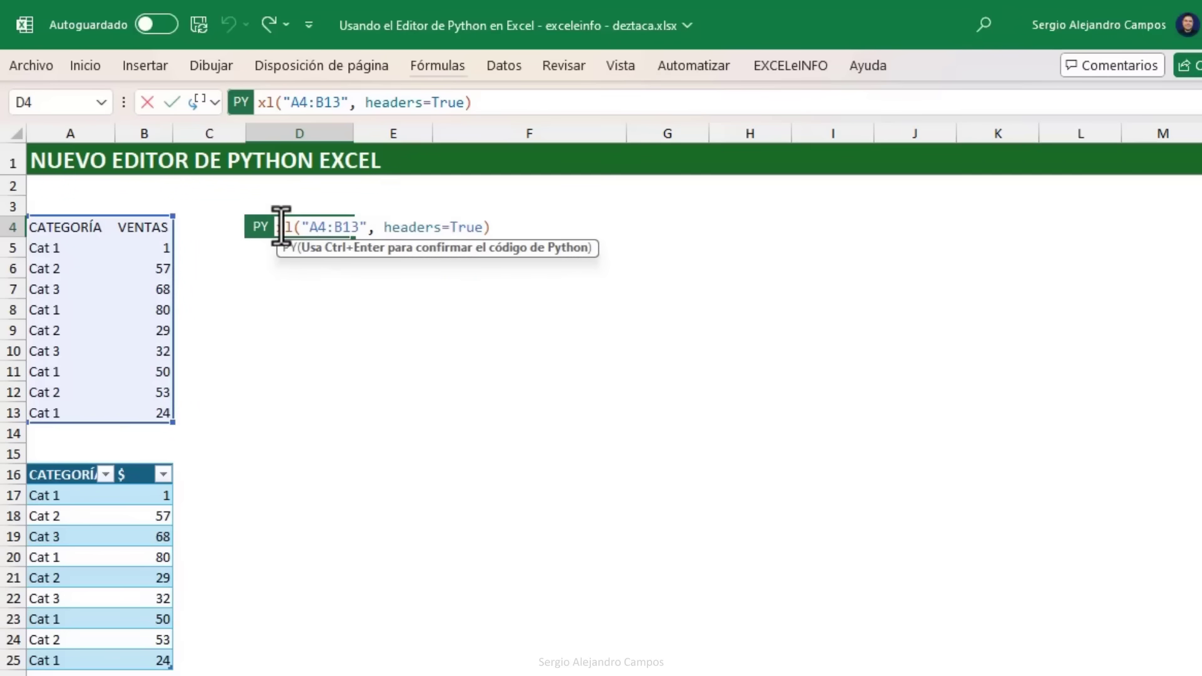
drag(276, 227, 494, 227)
click(505, 235)
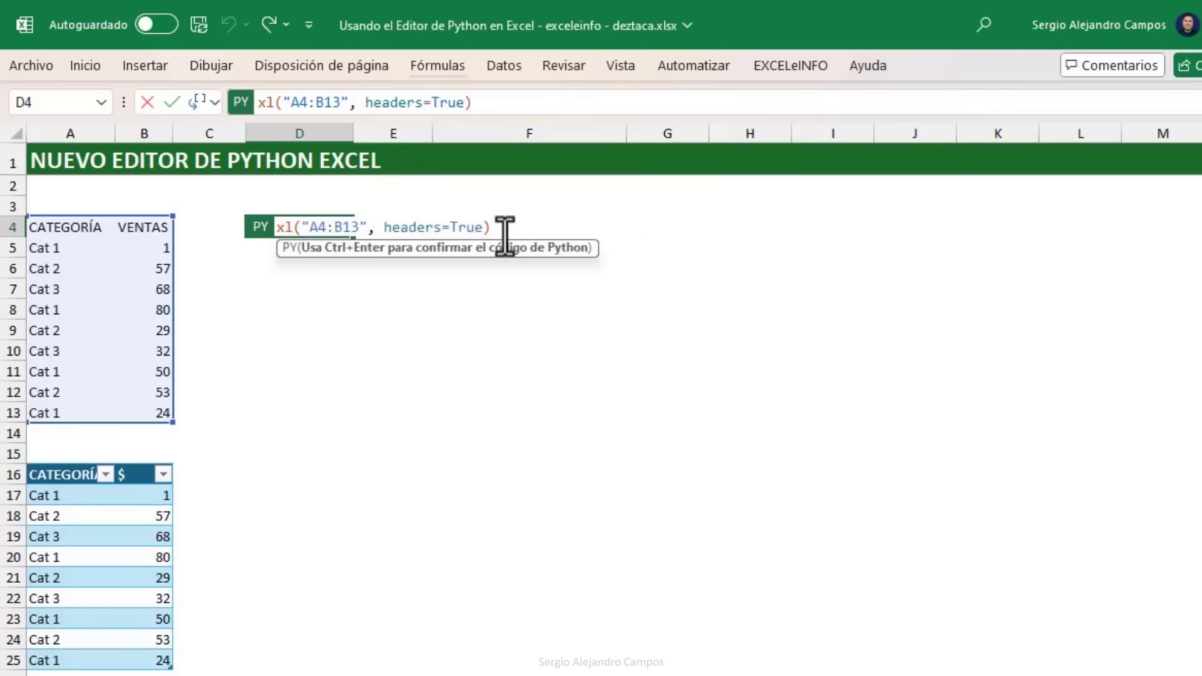
key(ctrl+Return)
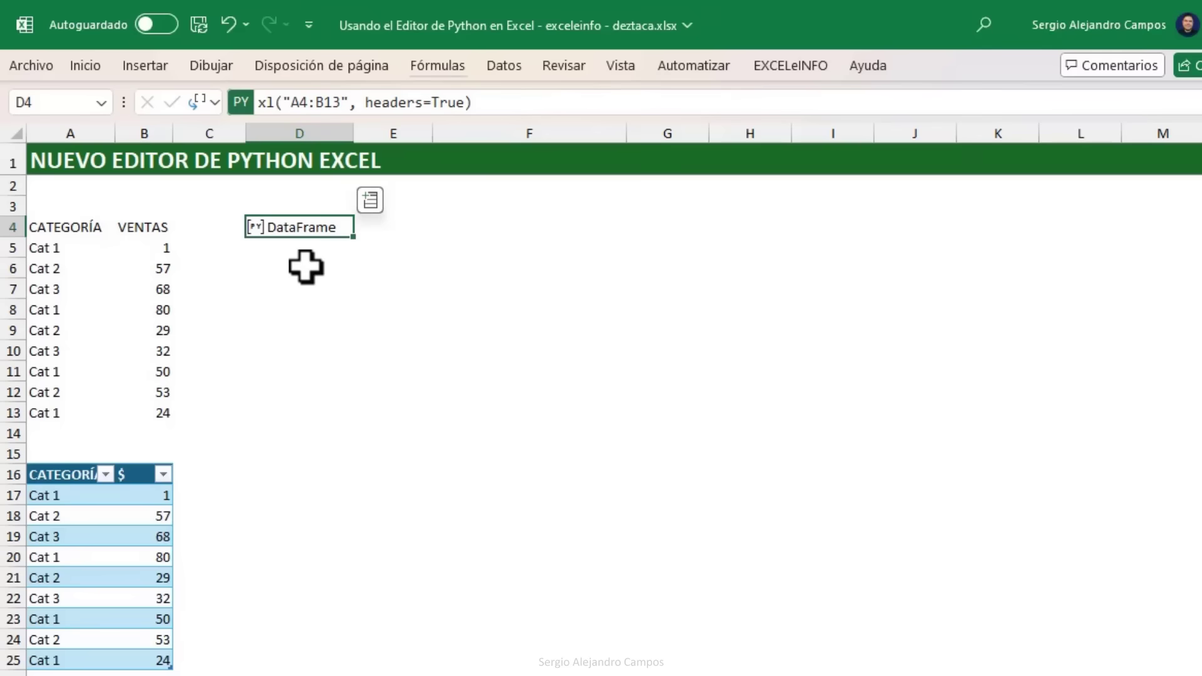
double_click(303, 229)
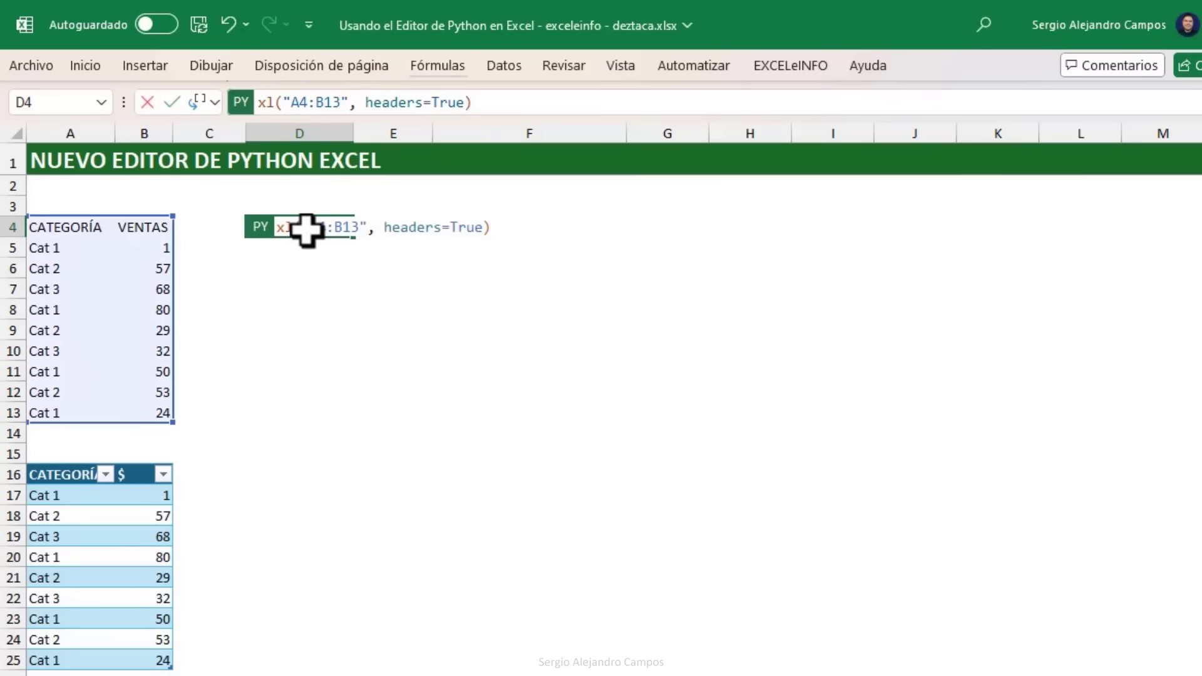
key(ctrl+Return)
click(283, 267)
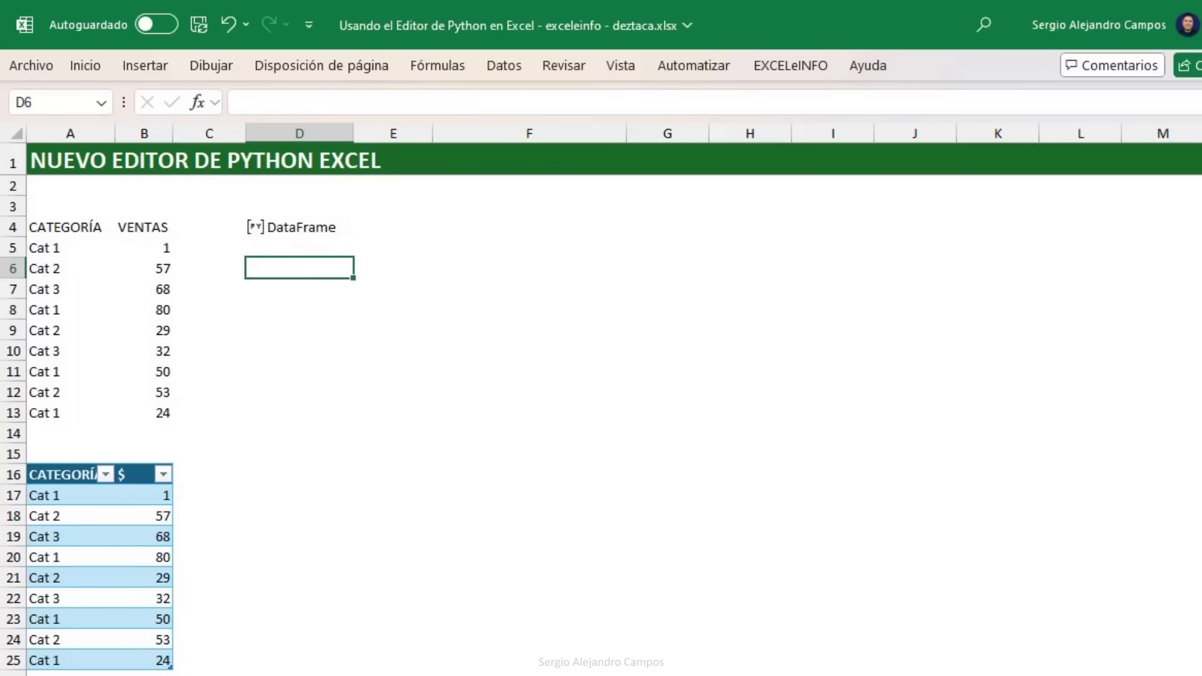
text(=)
click(299, 226)
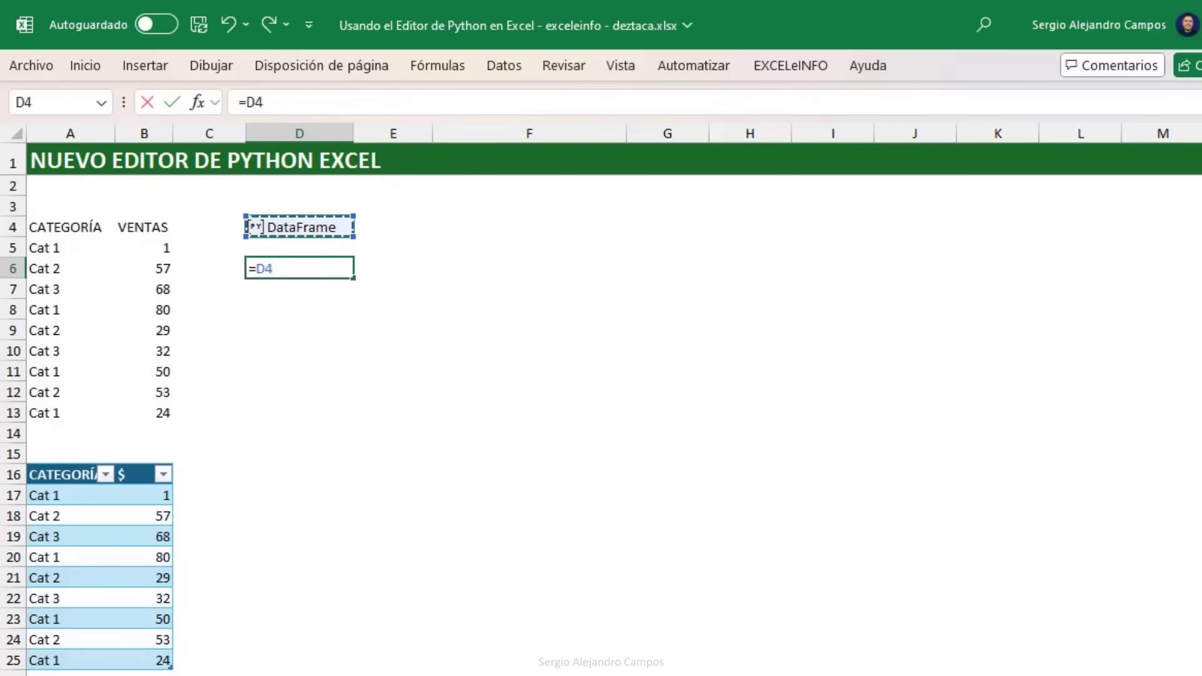
text(.)
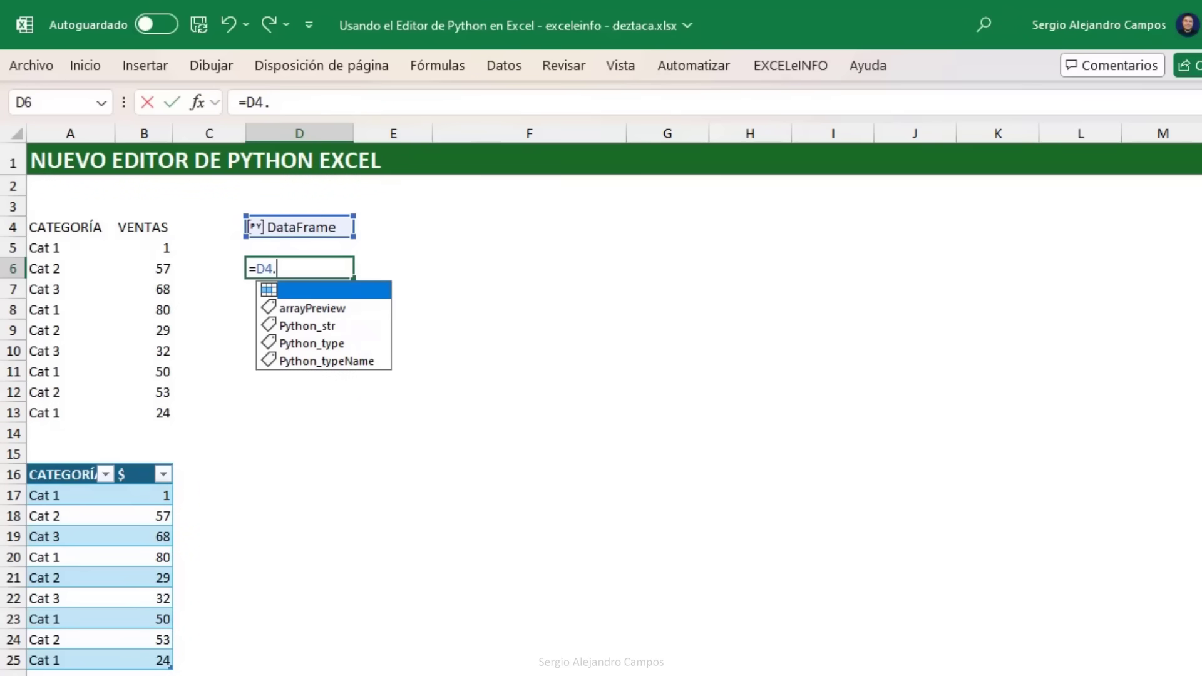
key(Down)
key(Tab)
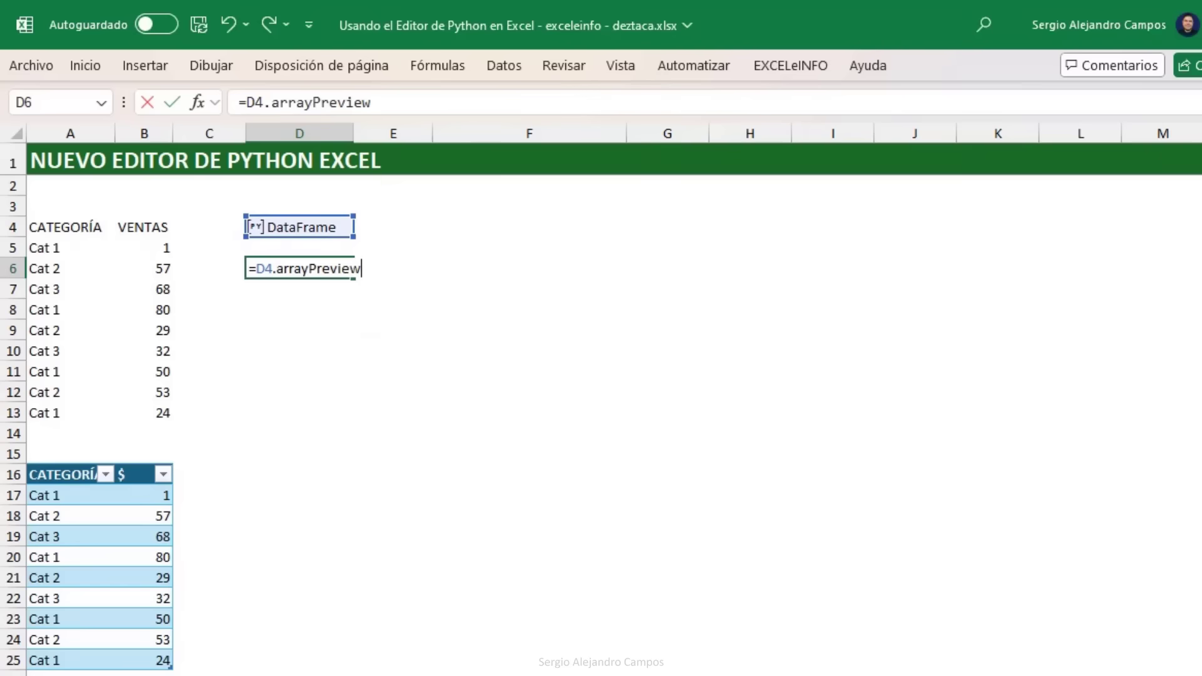
key(Return)
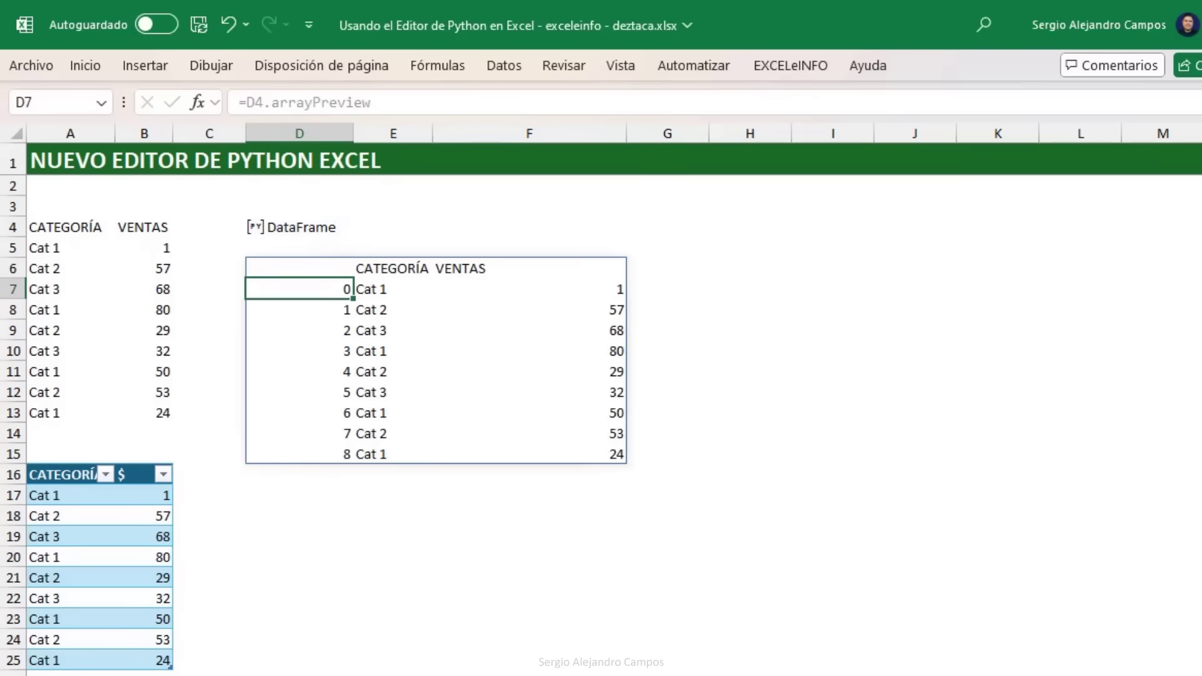
key(Up)
text(=)
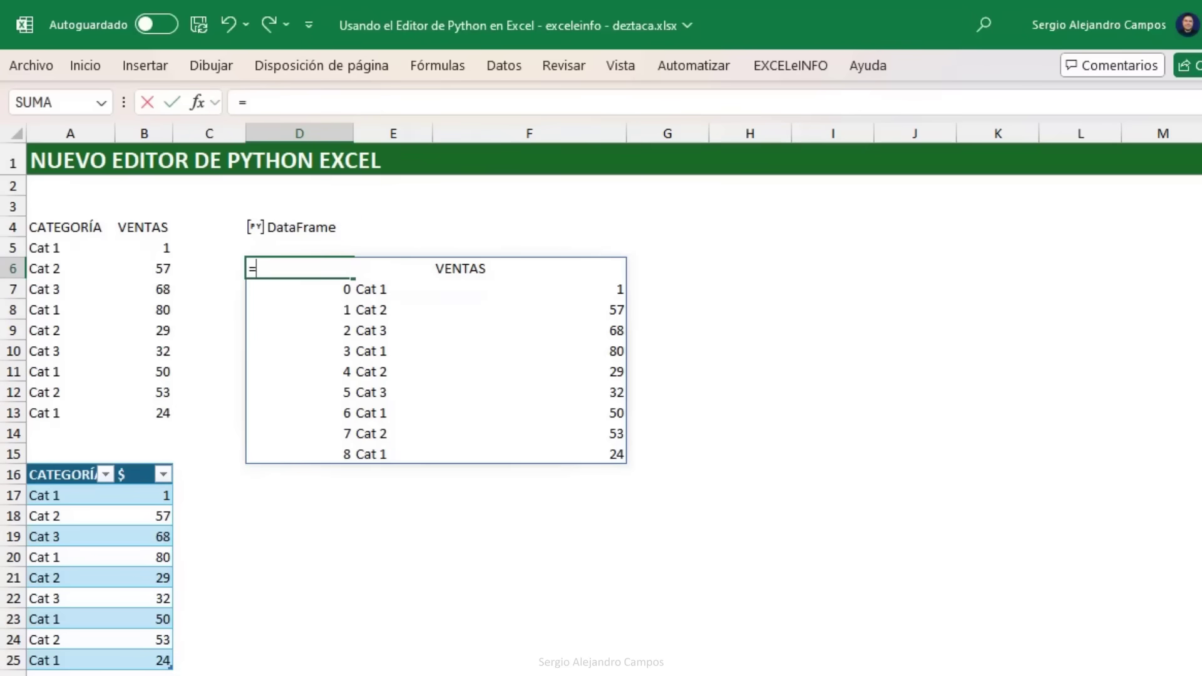
key(Escape)
key(Delete)
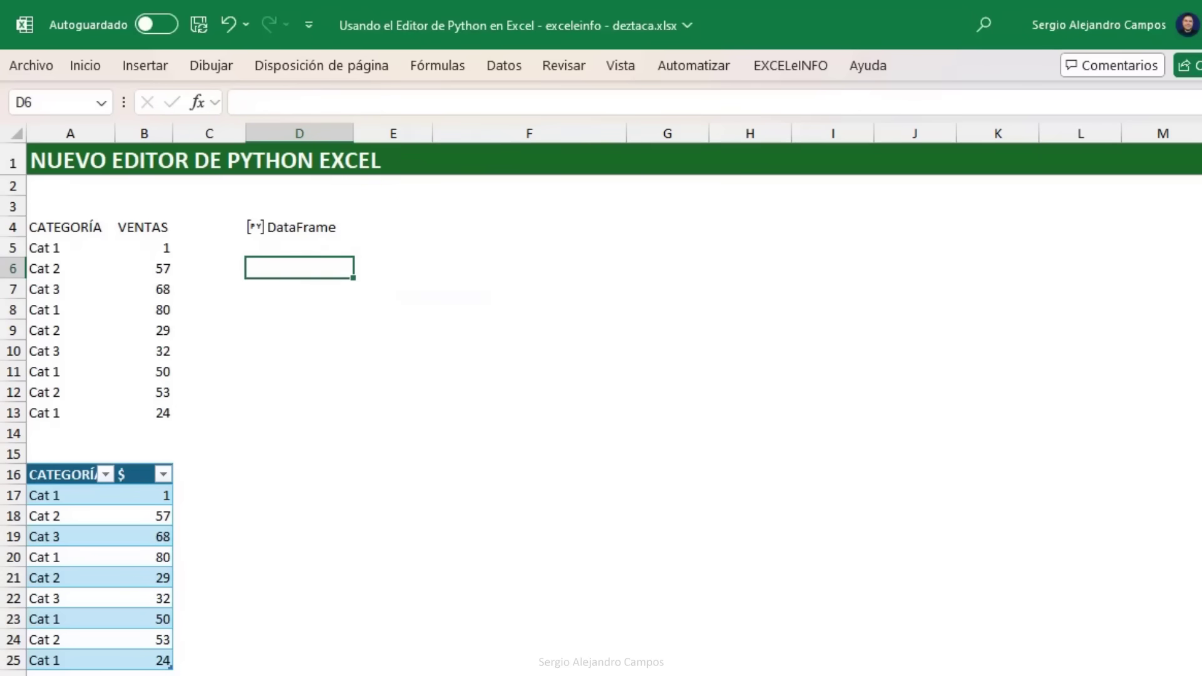
text(=P)
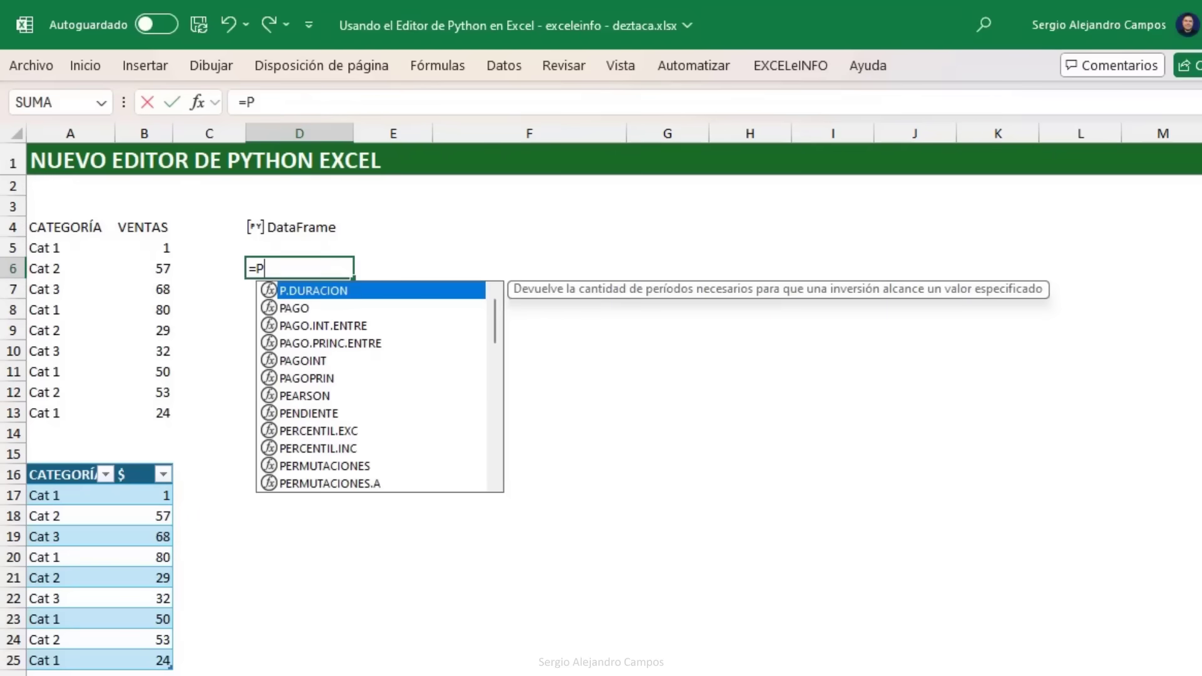
text(Y)
Step: Enter xl("D4").describe() as D6's Python code and run it
key(Tab)
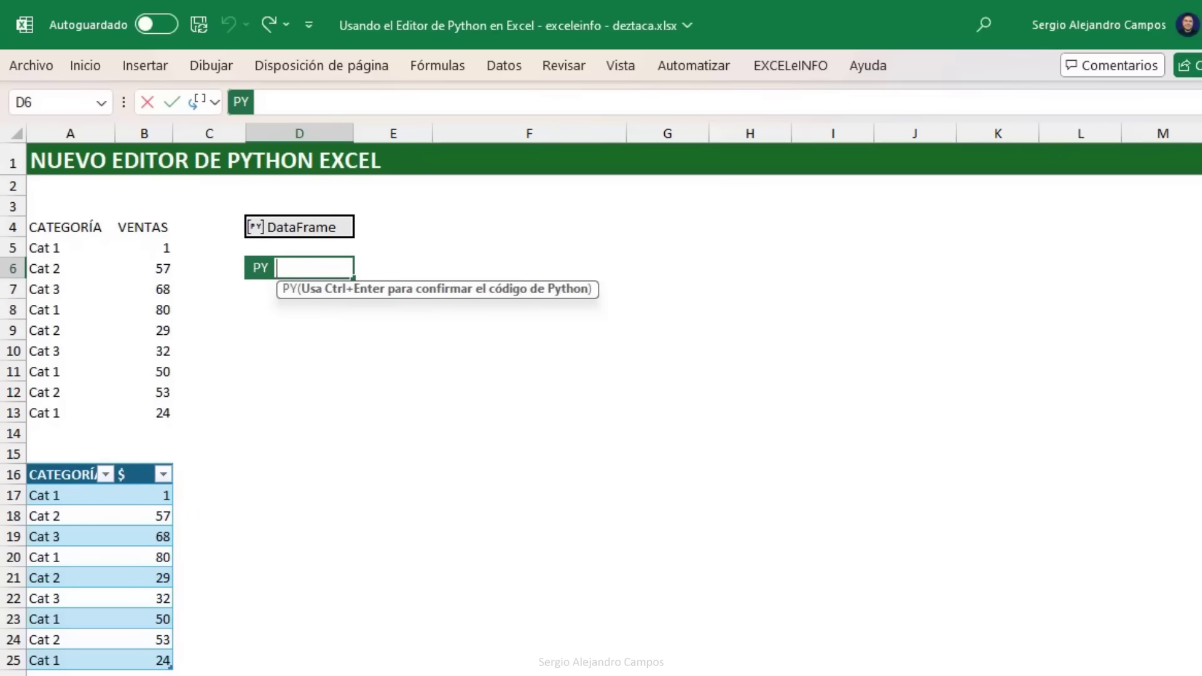
text(xl)
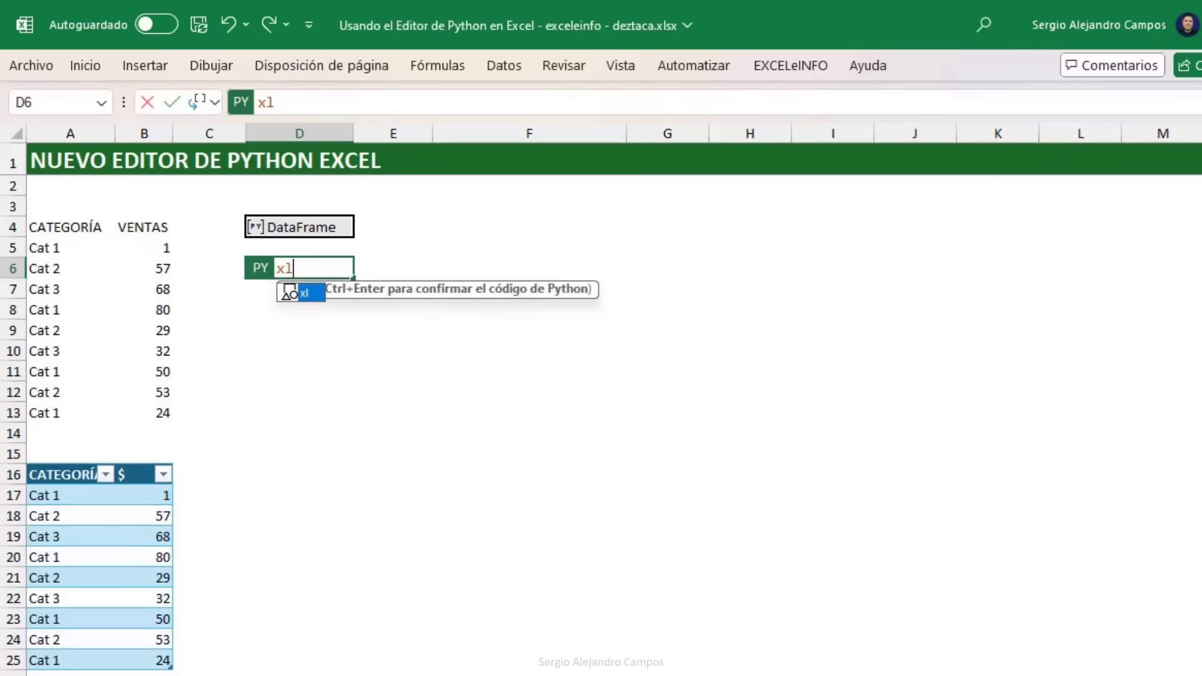
text((")
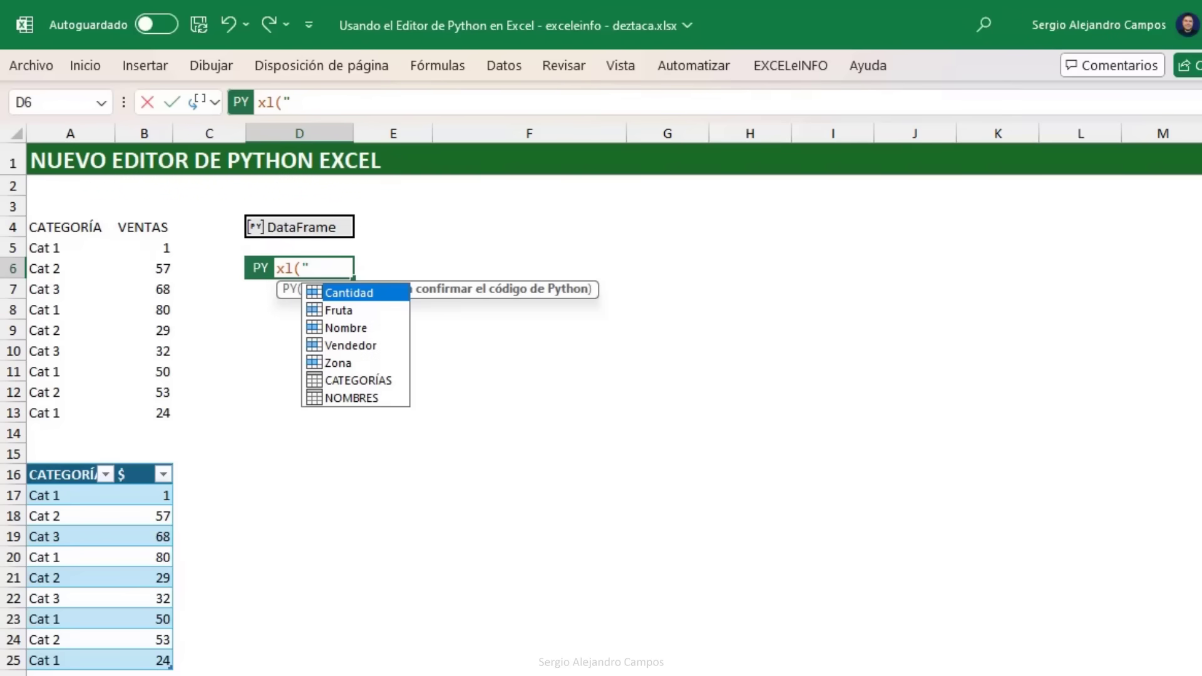
text(d)
key(BackSpace)
text(D4)
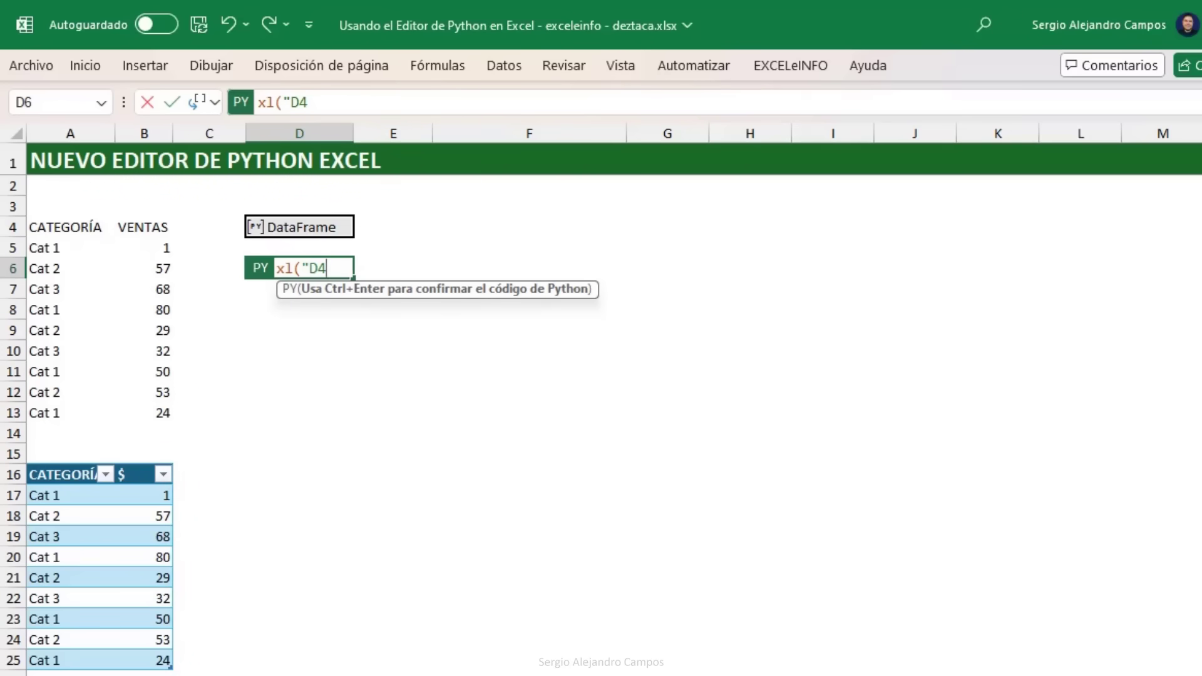
text(").)
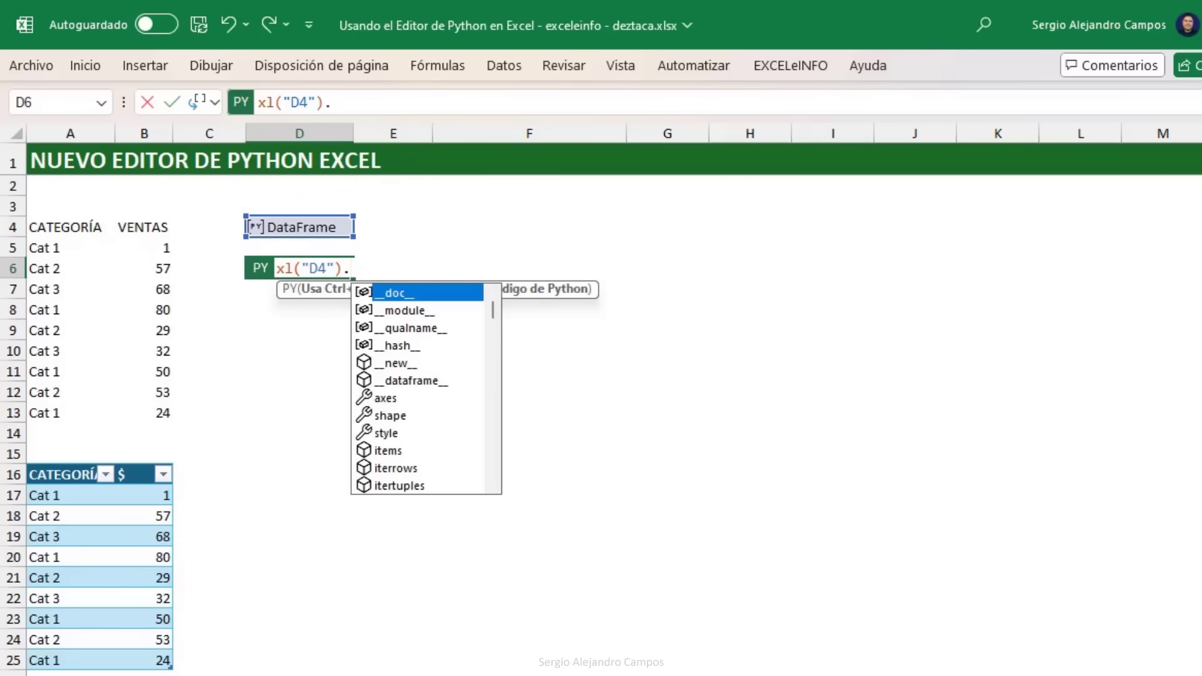
text(De)
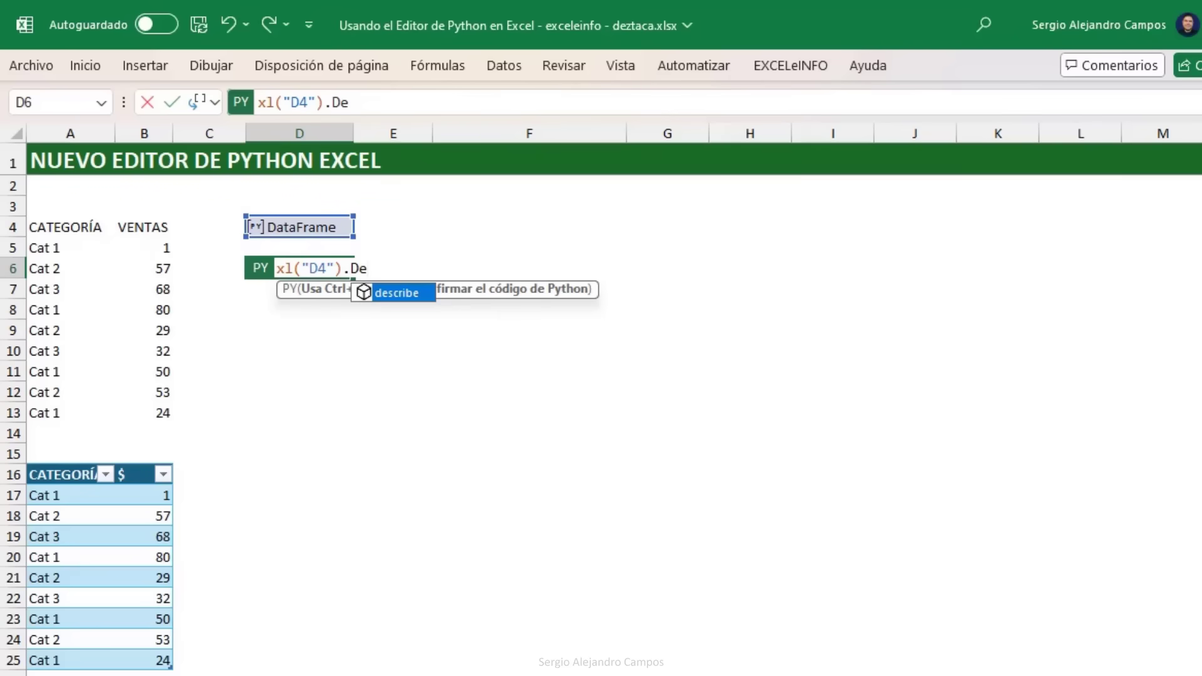
key(Tab)
text(())
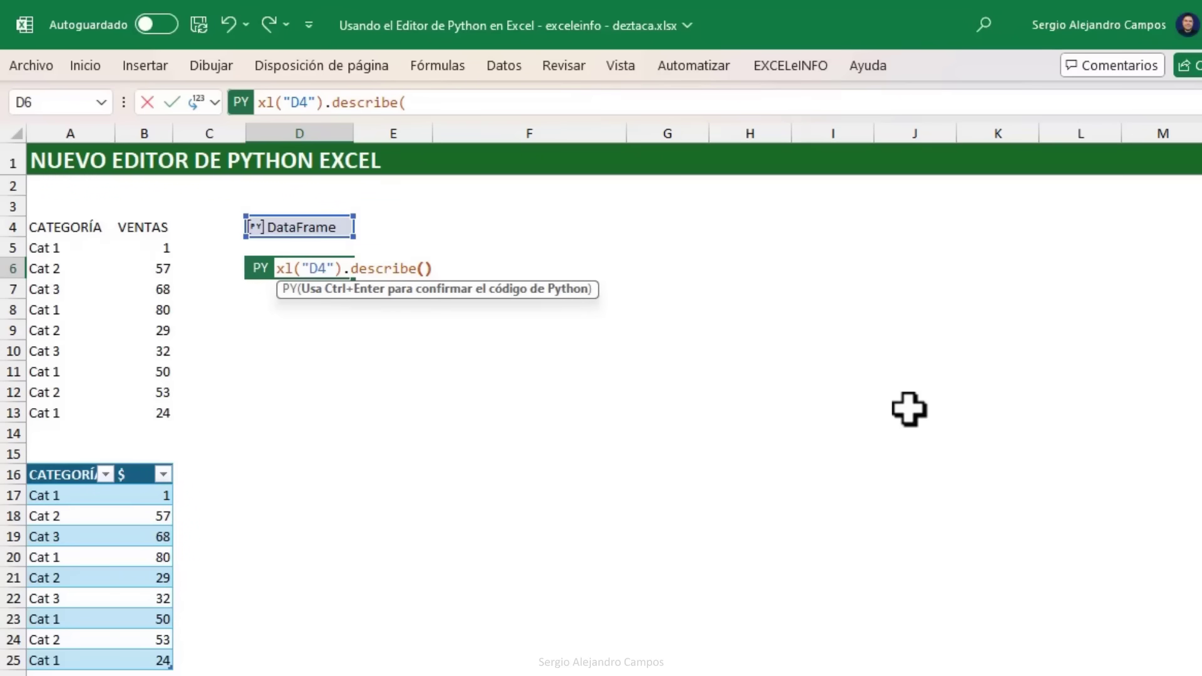
key(ctrl+Return)
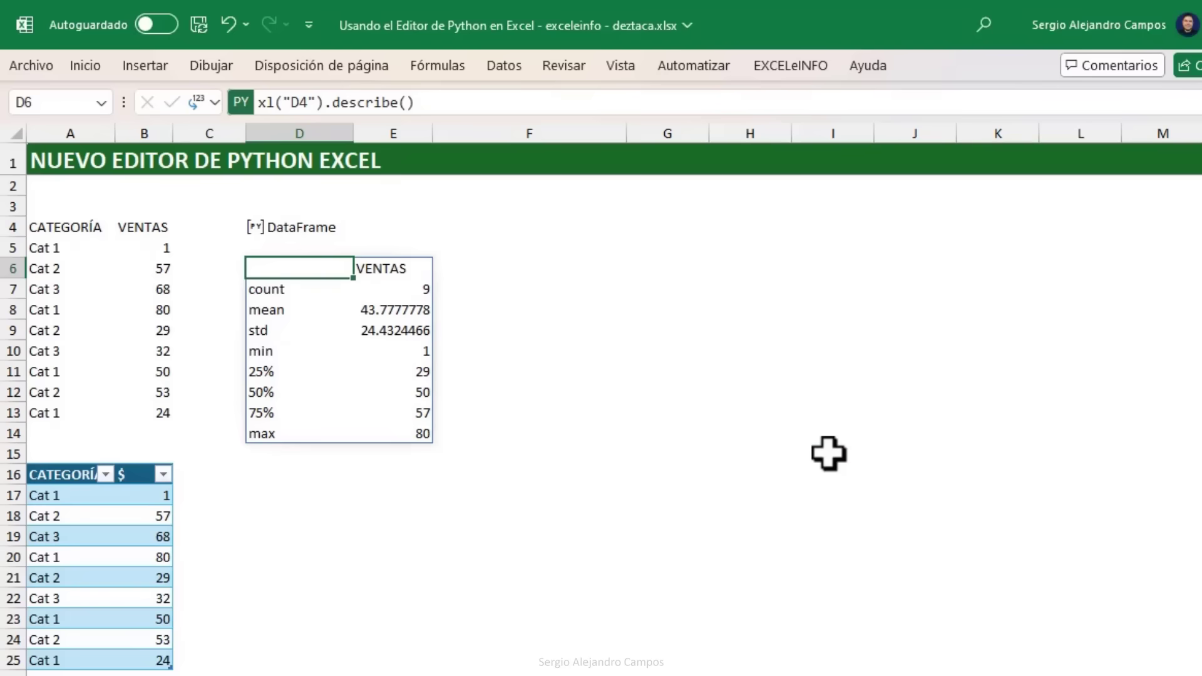
Step: Step through the count, mean, std and min statistics and recheck D6's code
key(Down)
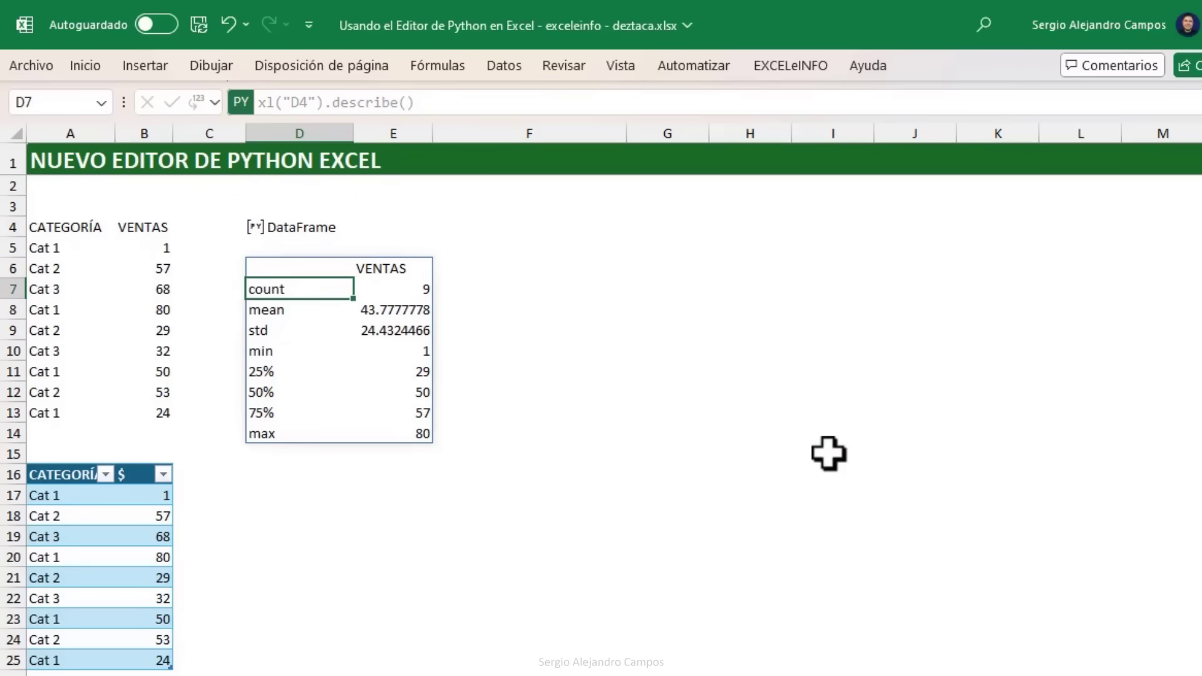
key(Down)
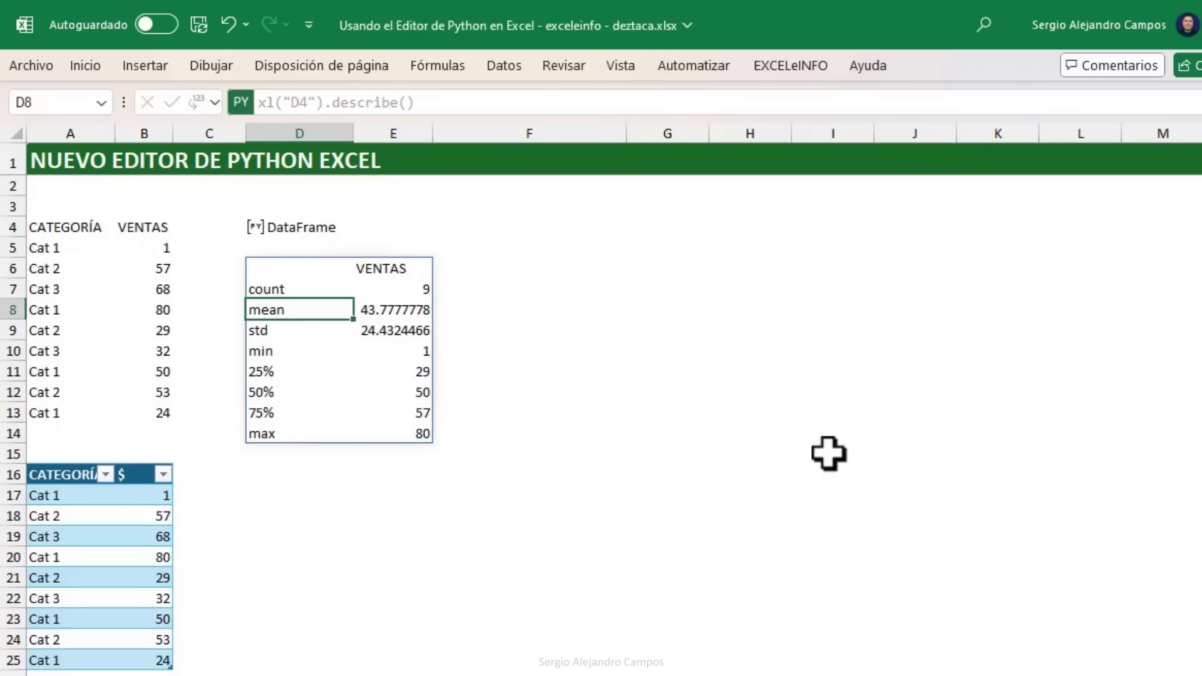
key(Down)
key(Down)
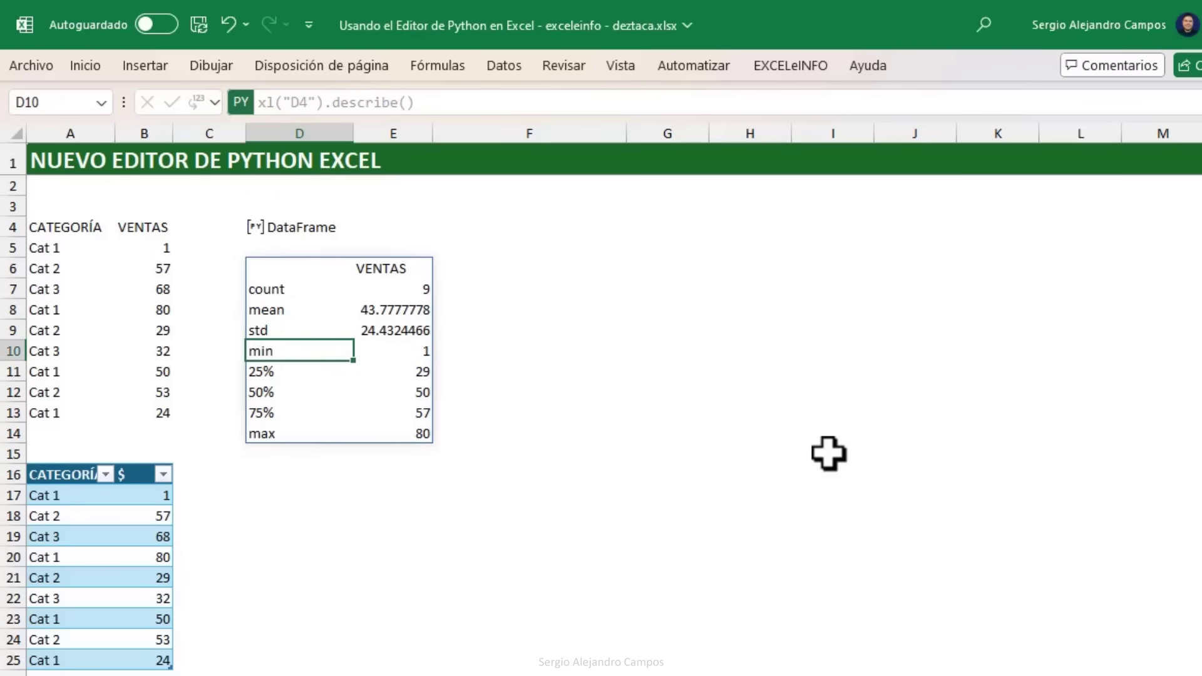
key(Down)
key(Up)
key(Up)
key(Up)
key(Up)
key(F2)
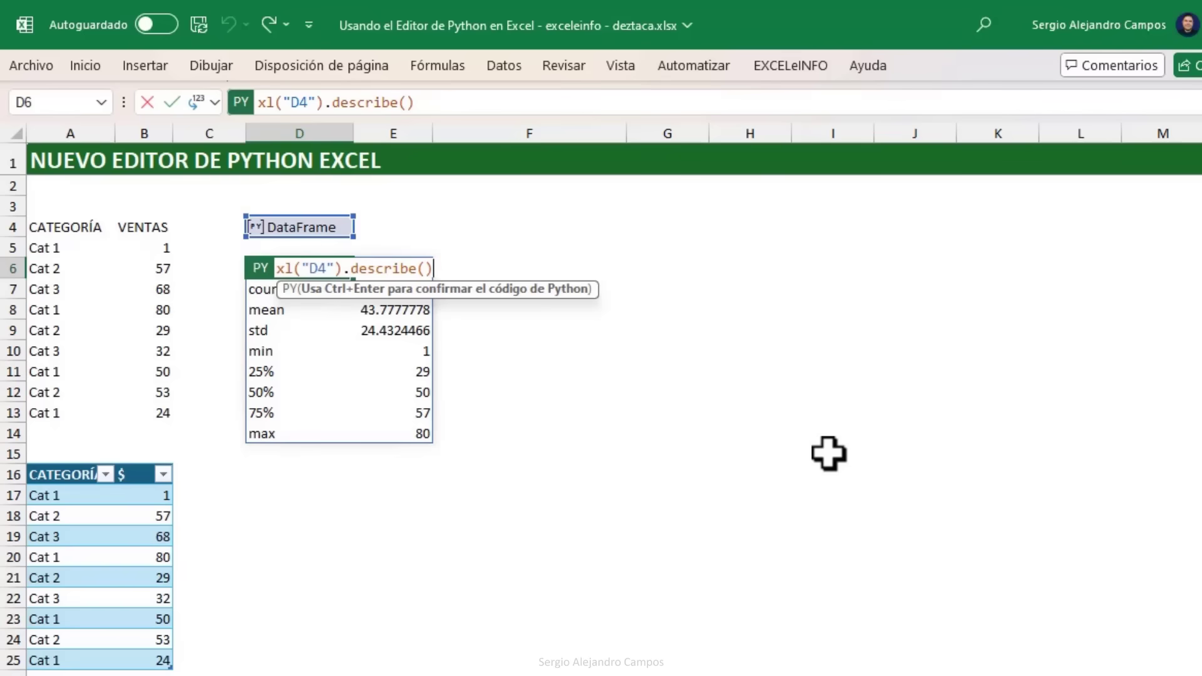
key(ctrl+Return)
Step: Review D4's Python code and its range reference unchanged, then select cell D16
key(Up)
key(Up)
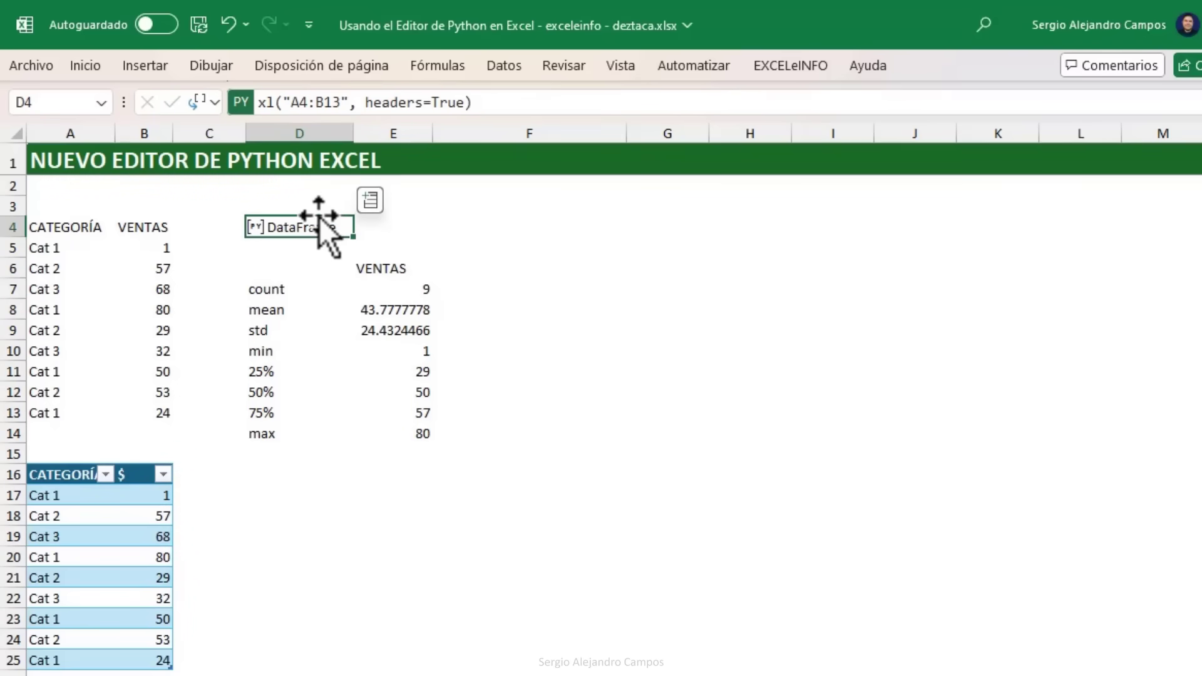
double_click(315, 225)
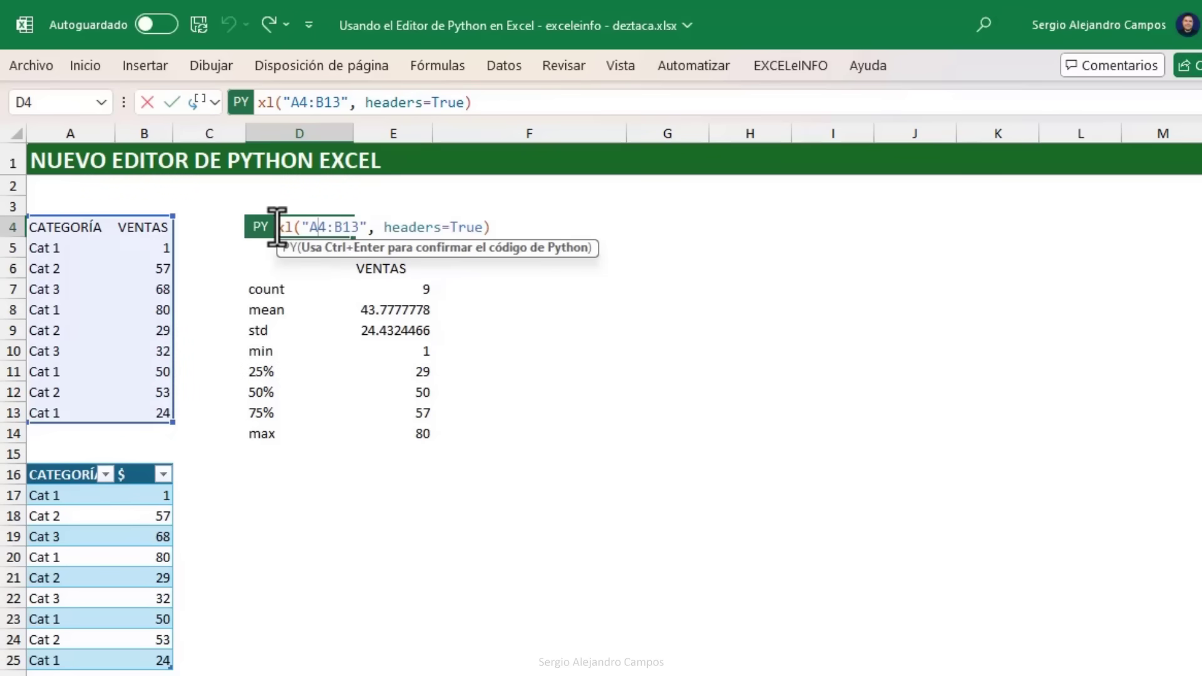
drag(275, 227, 459, 228)
key(ctrl+Return)
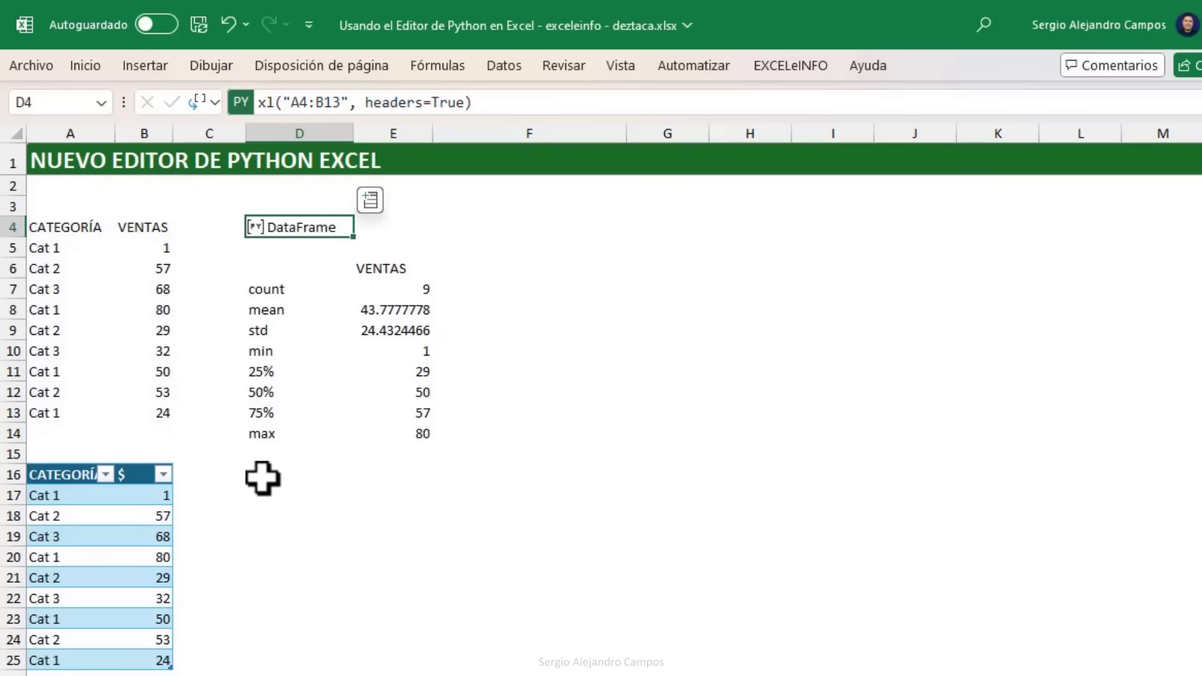
click(261, 477)
Step: Make D16 a Python cell with the pasted code, its range changed to CATEGORÍAS[#Todo]
text(=)
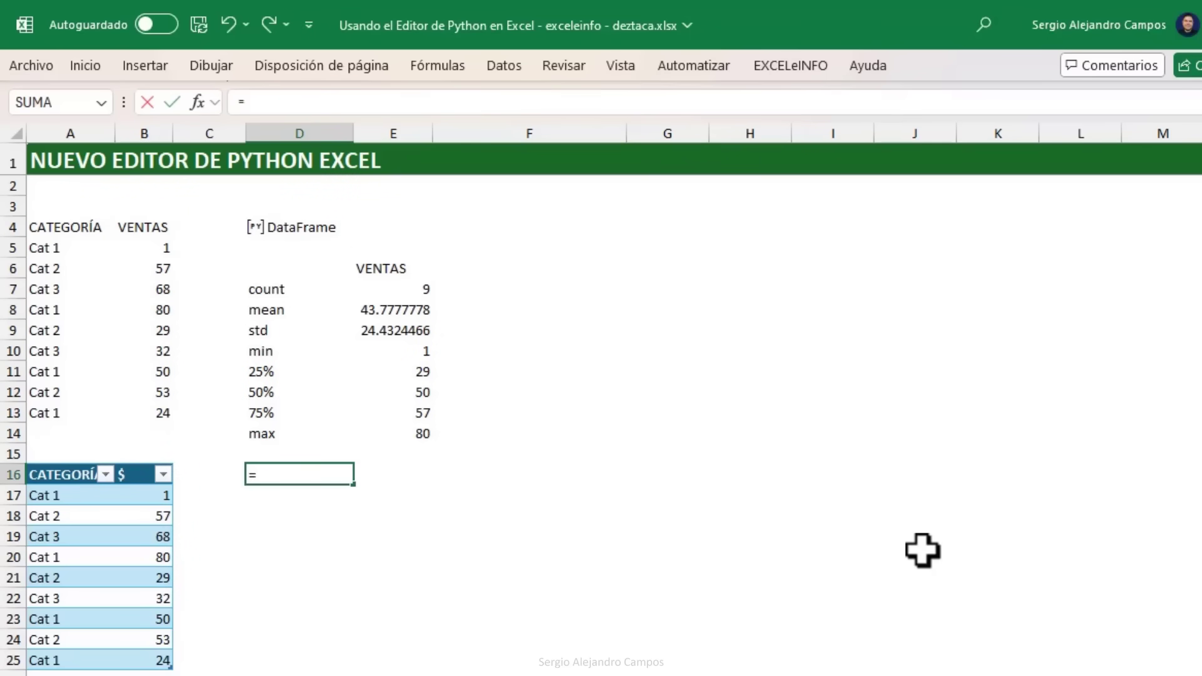
text(py)
key(Tab)
text(xl("A4:B13", headers=True))
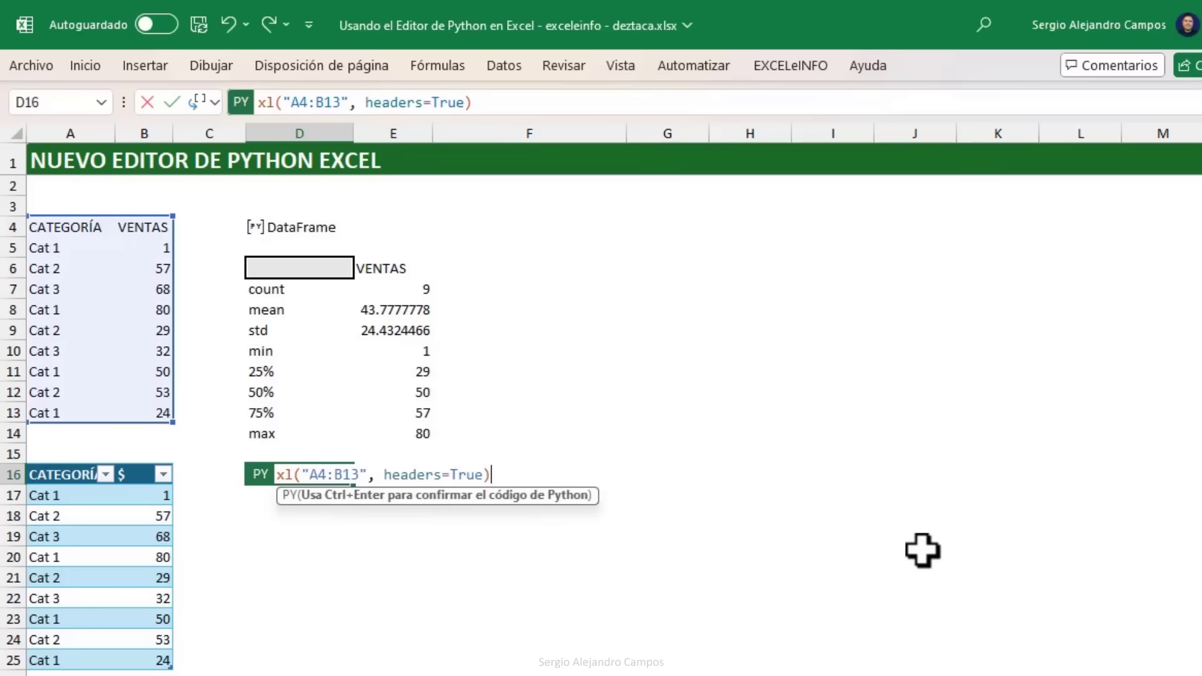
click(303, 475)
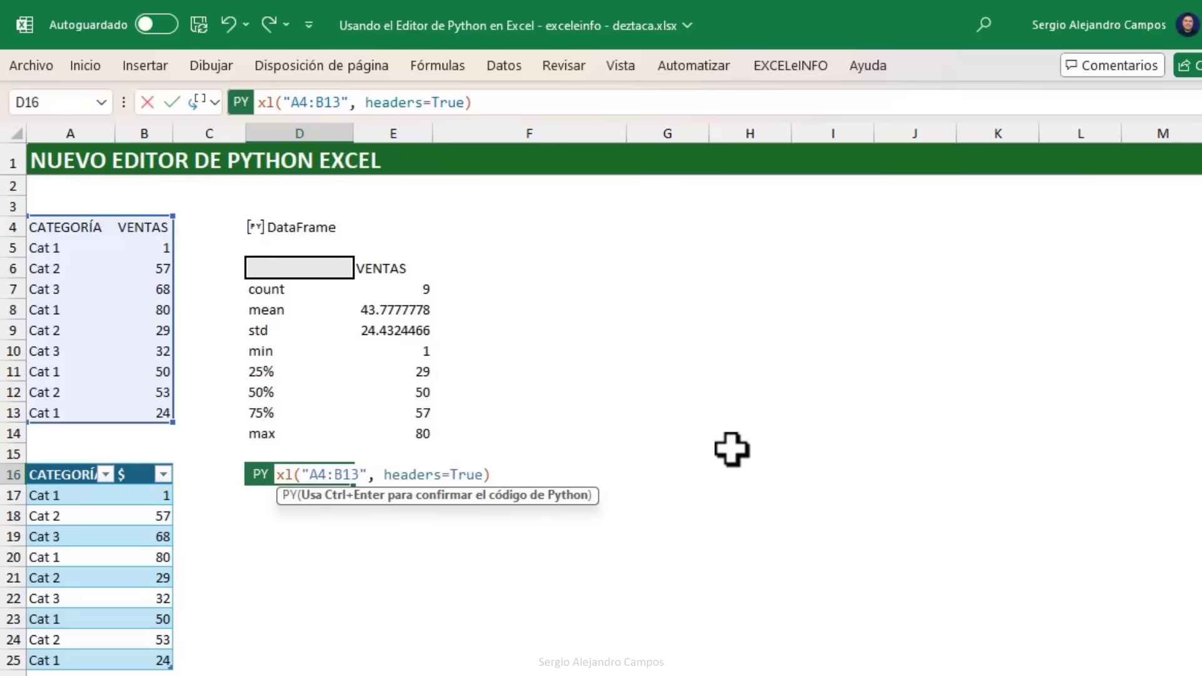
key(Delete)
key(Delete)
key(Delete)
key(Delete)
key(Delete)
key(Delete)
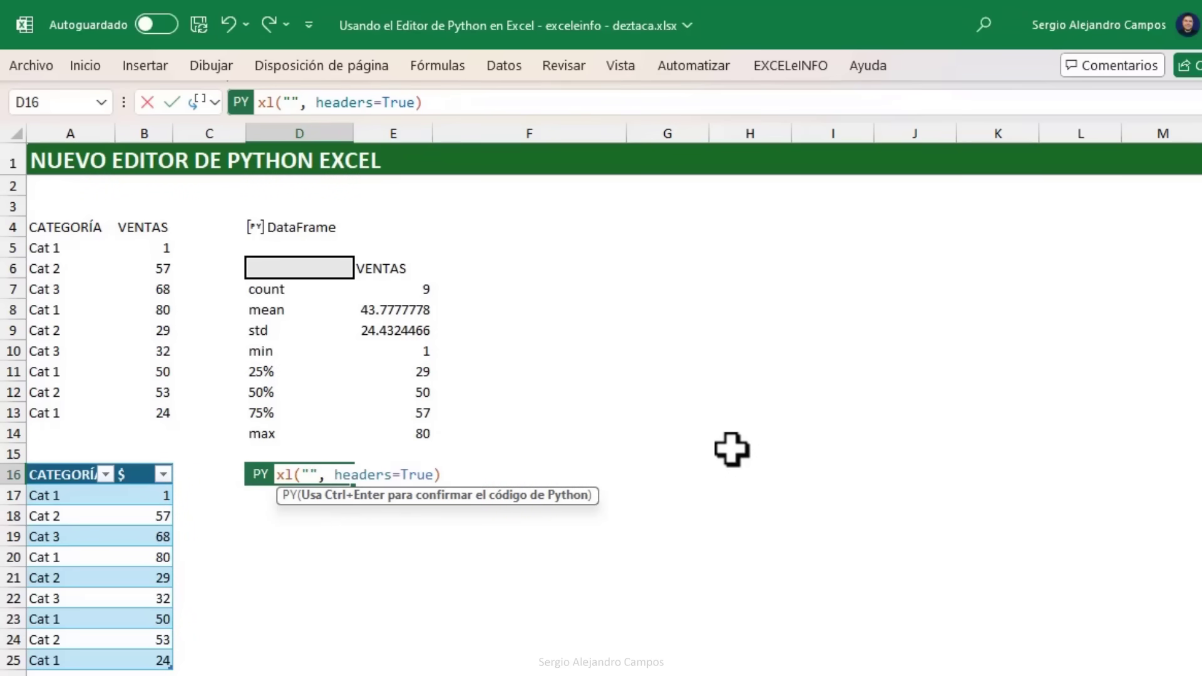
text(CAT)
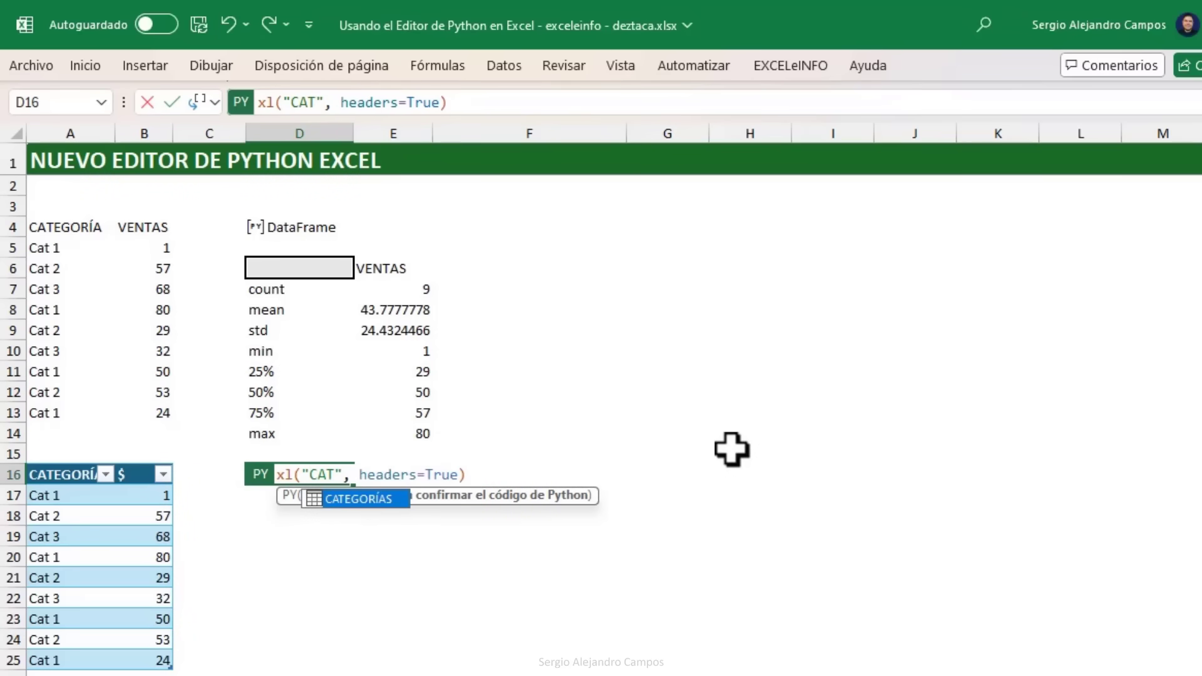
text(EGORÍAS)
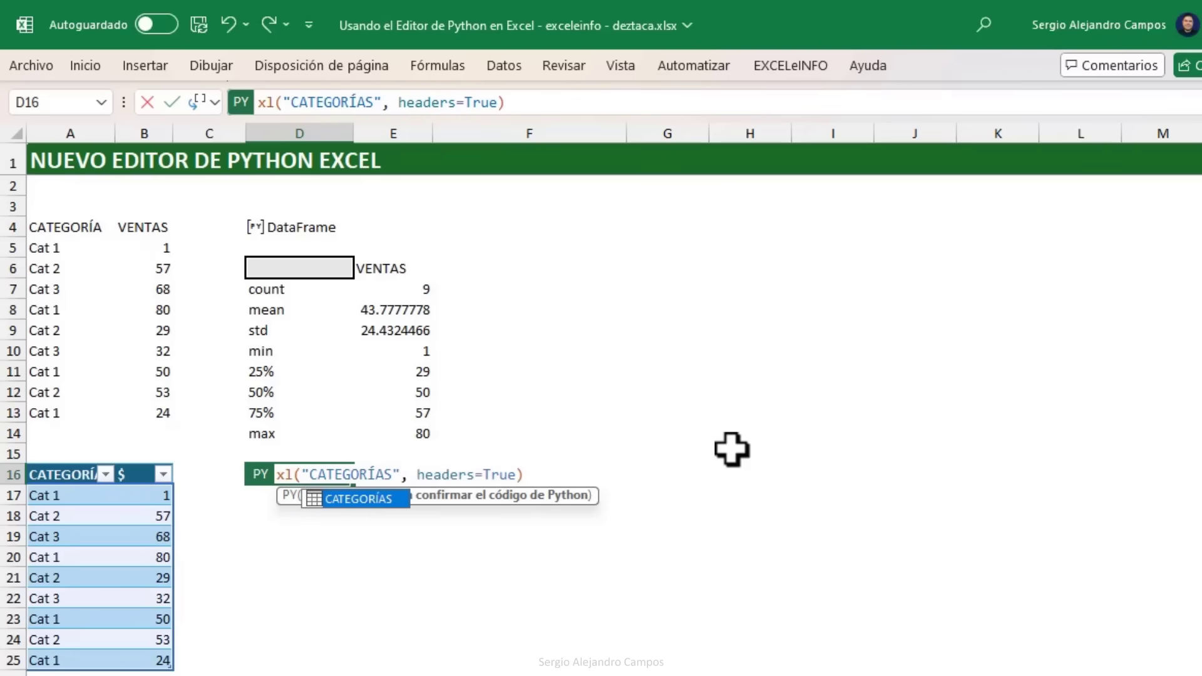
text([)
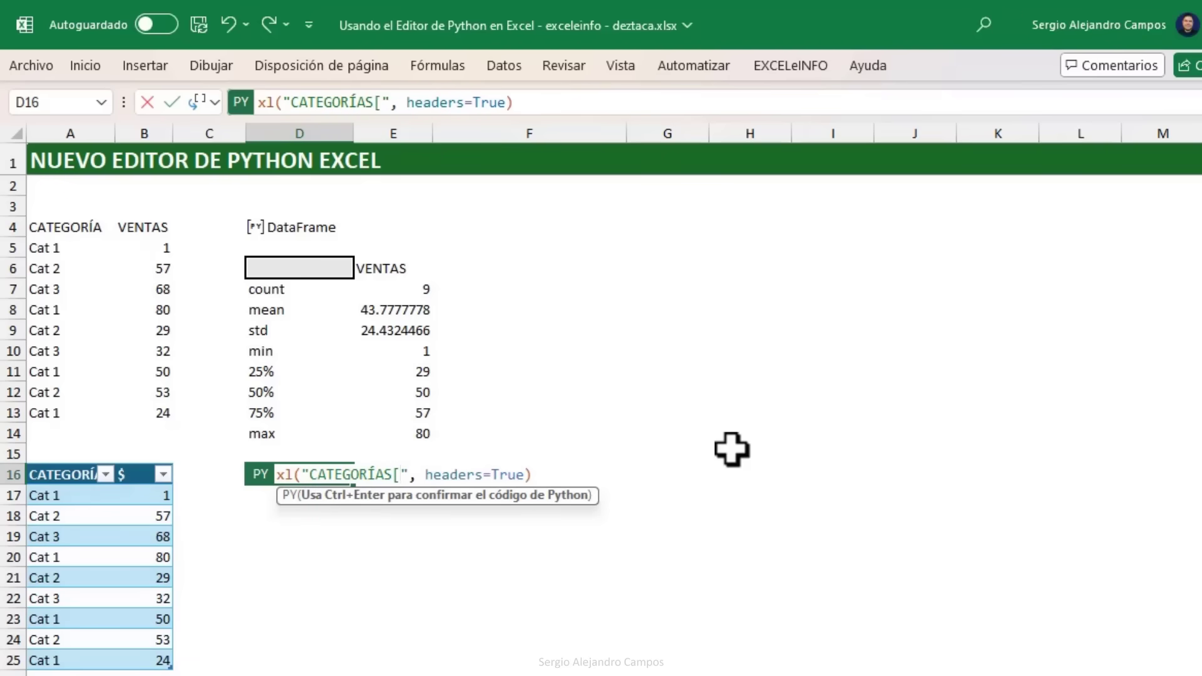
text(#Todo)
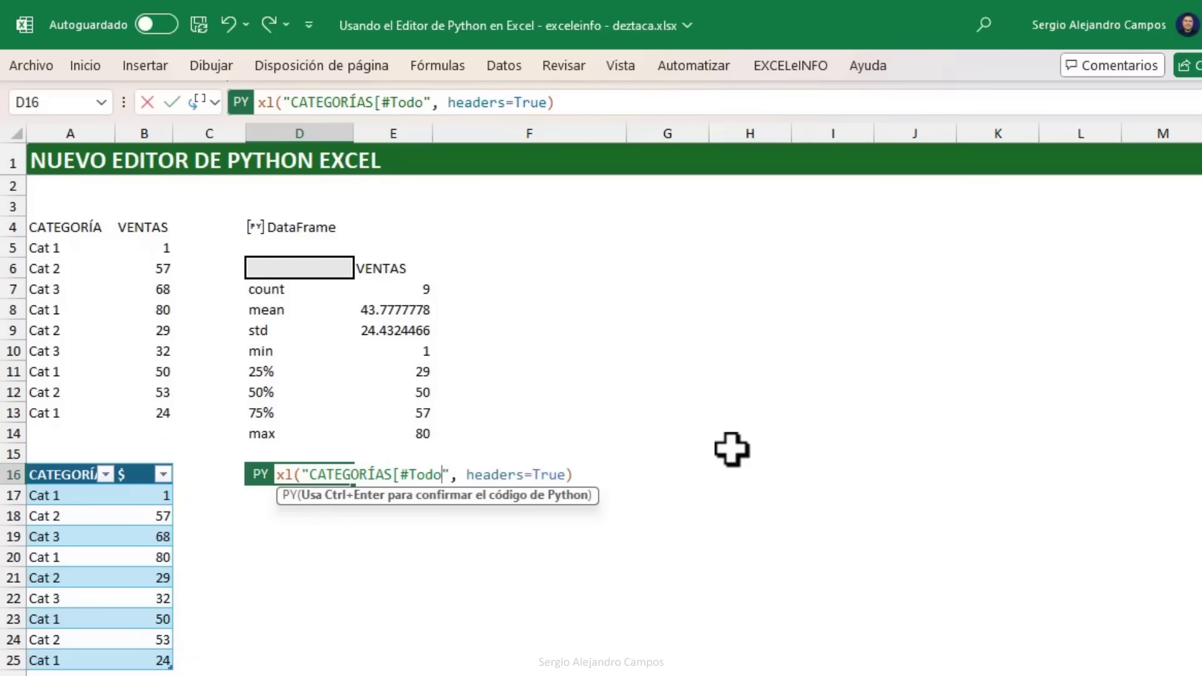
text(])
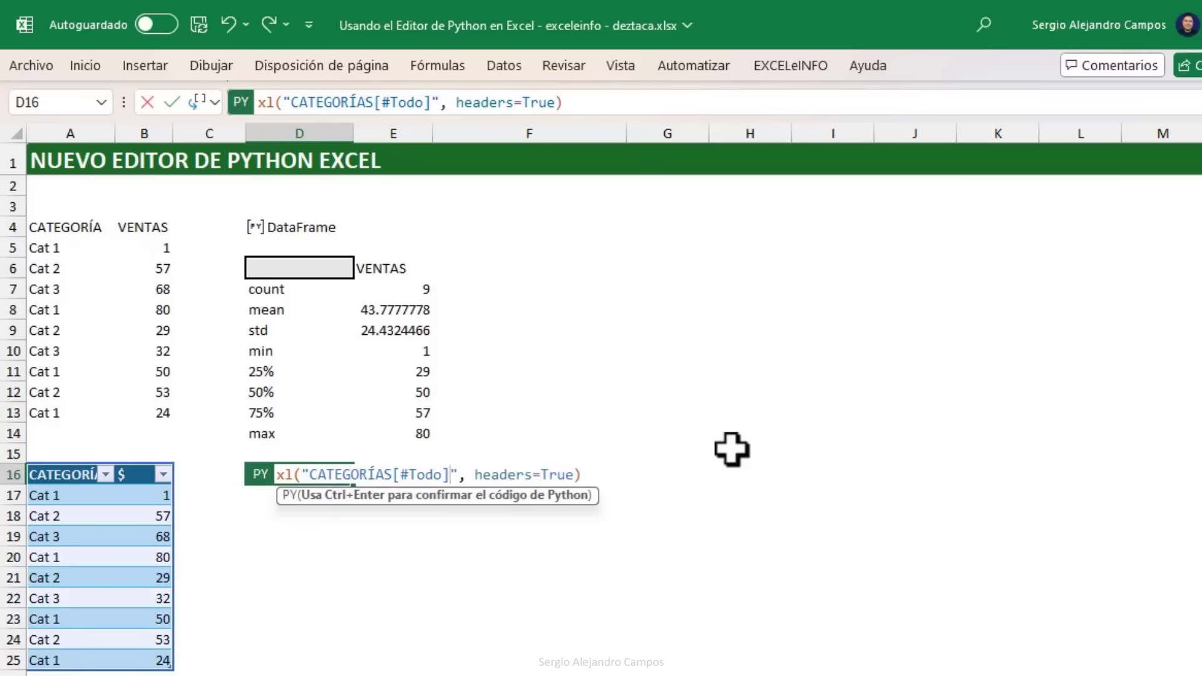
key(ctrl+Return)
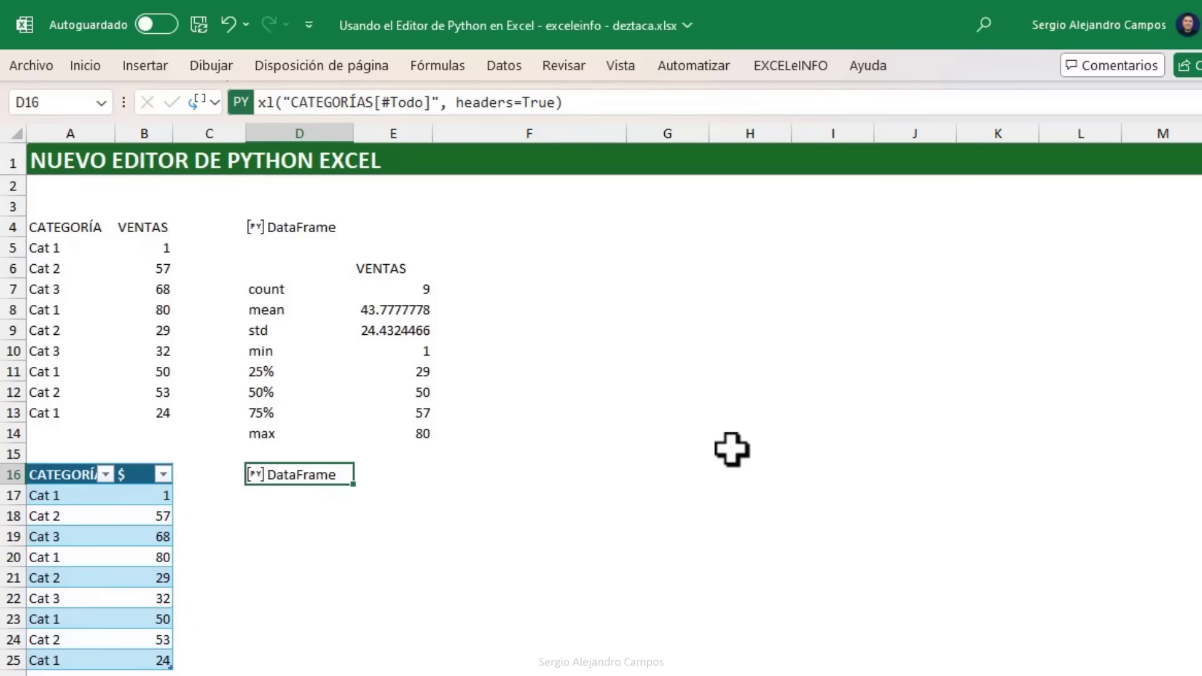
click(316, 495)
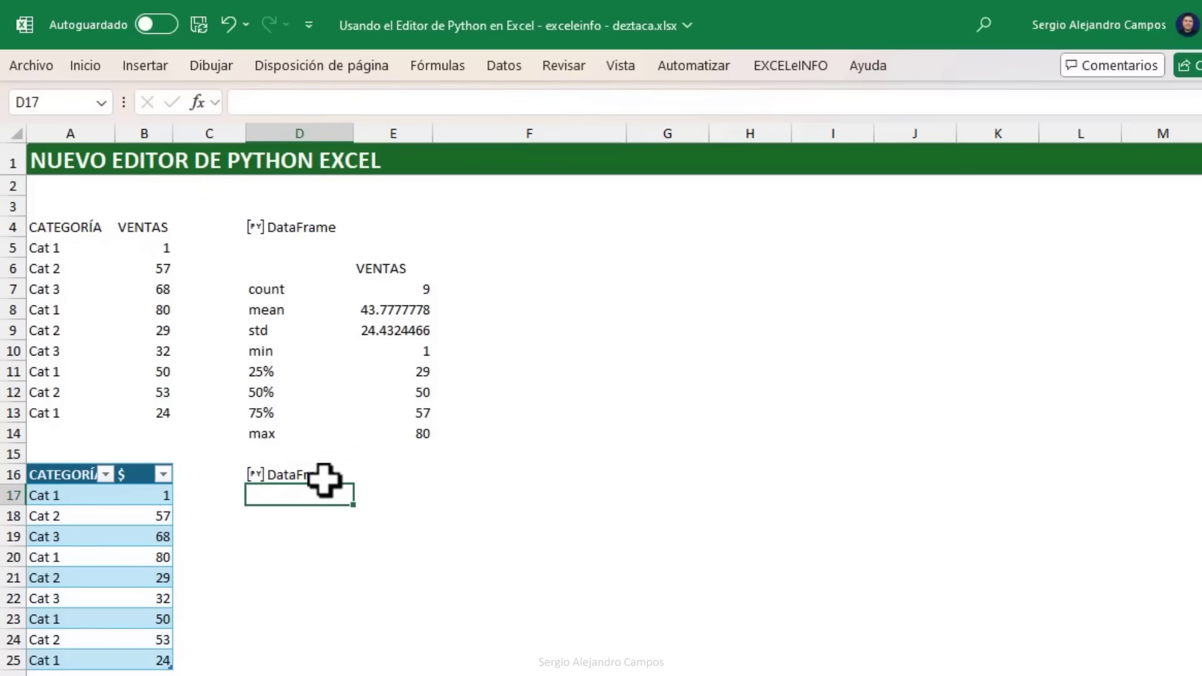
click(322, 477)
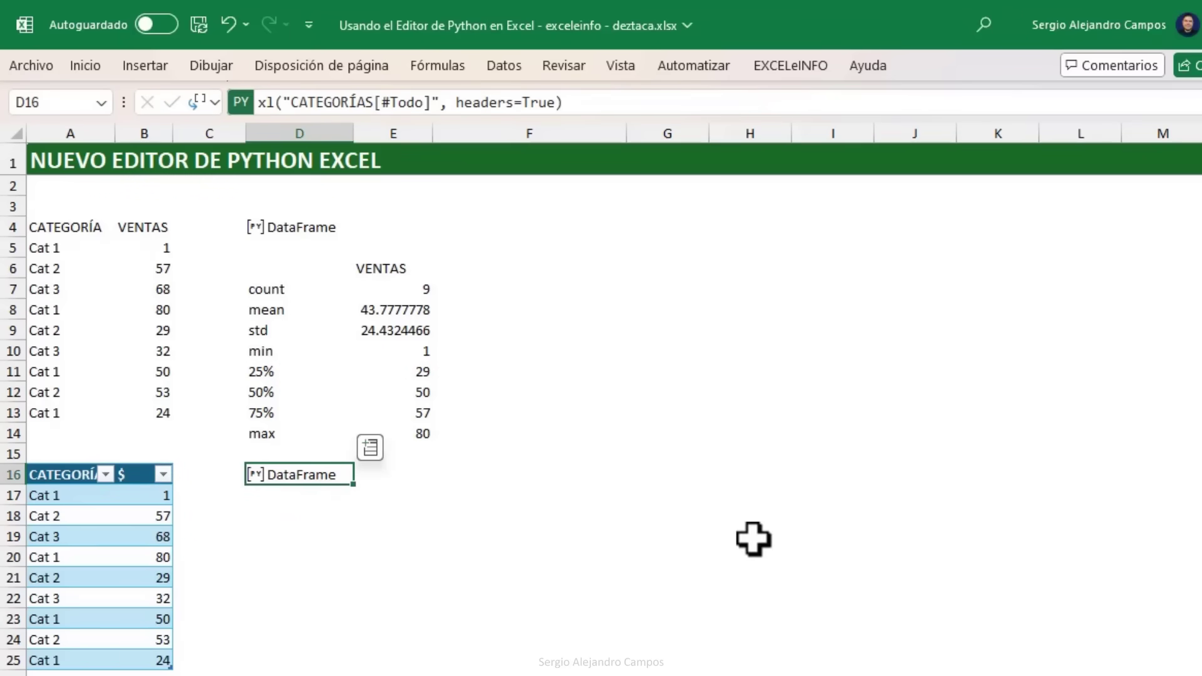
Step: Recommit D16's Python formula and switch its output to Valor de Excel
click(586, 102)
key(ctrl+Return)
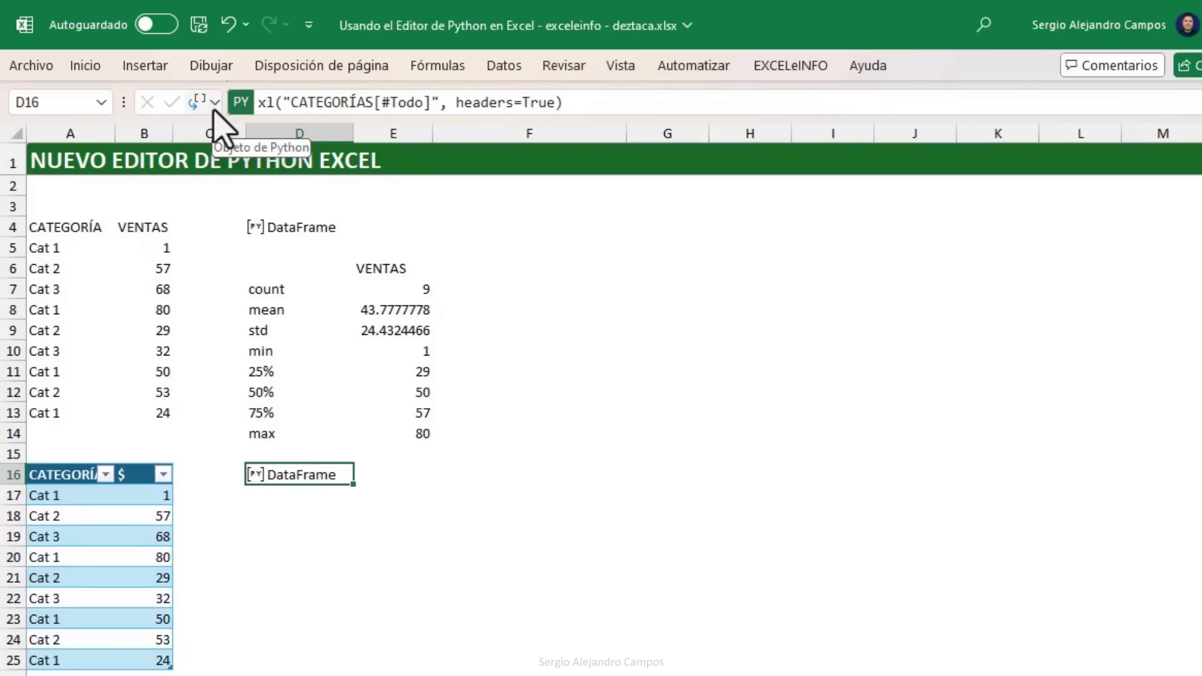
click(332, 521)
click(334, 479)
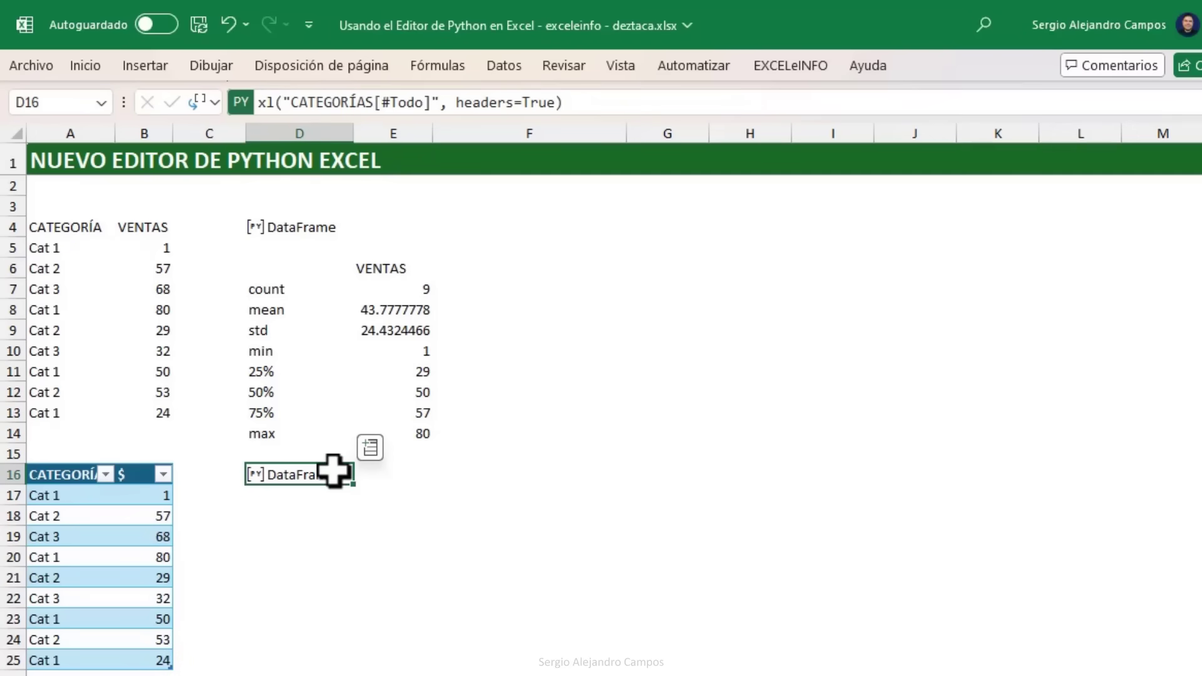
double_click(334, 471)
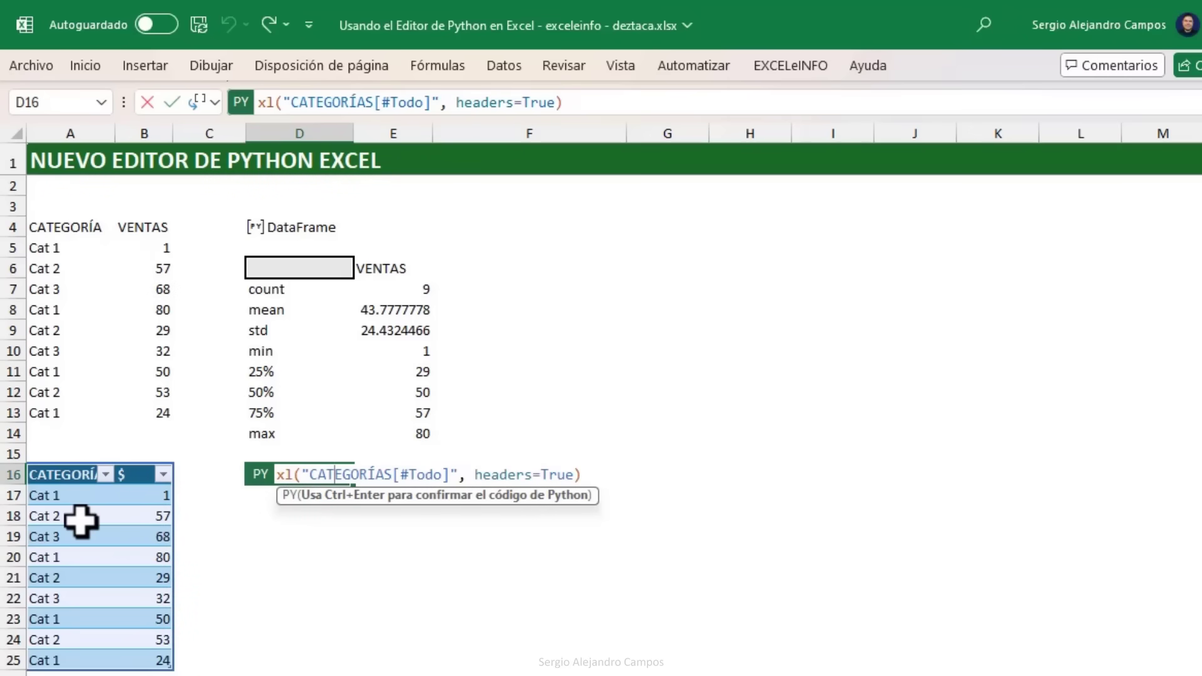
key(ctrl+Return)
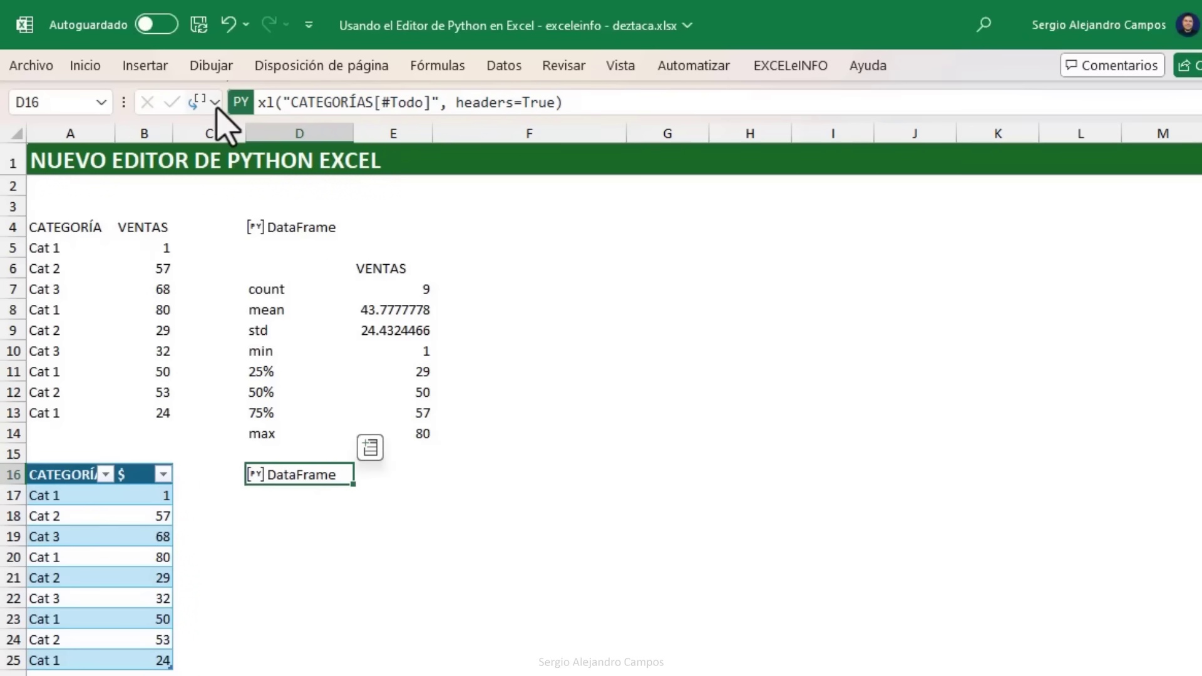
click(211, 102)
click(249, 192)
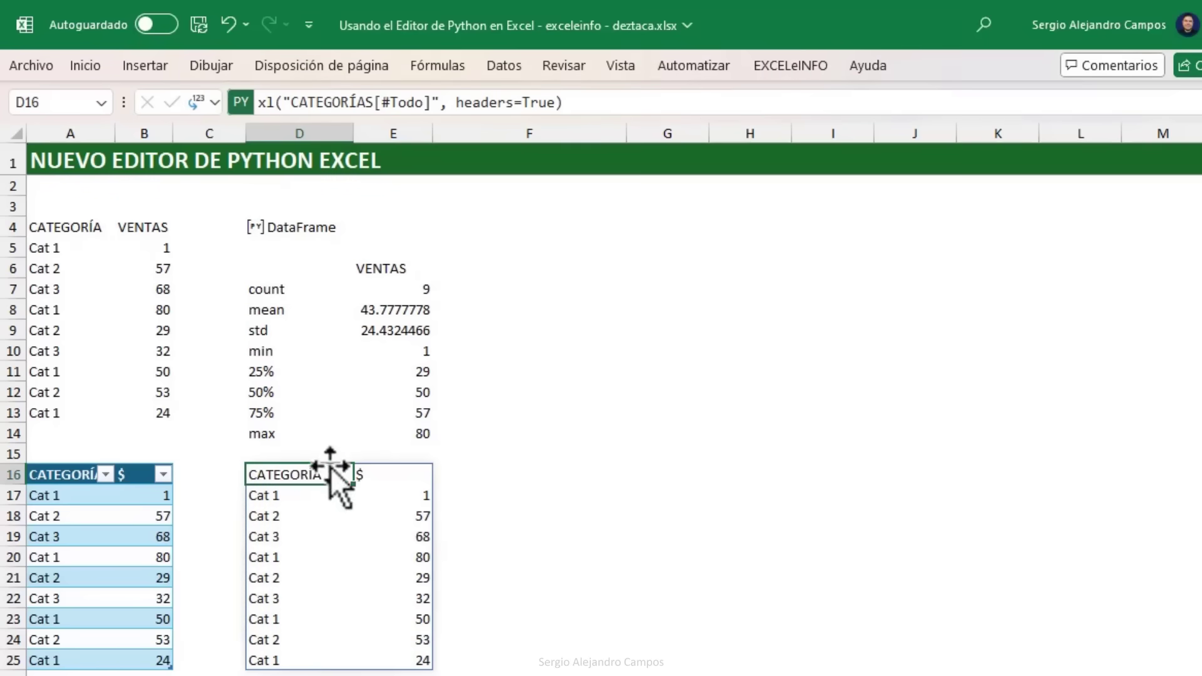
Step: Compare the spilled D16:E25 range with the original CATEGORÍAS table in A16:B25
drag(330, 469, 412, 651)
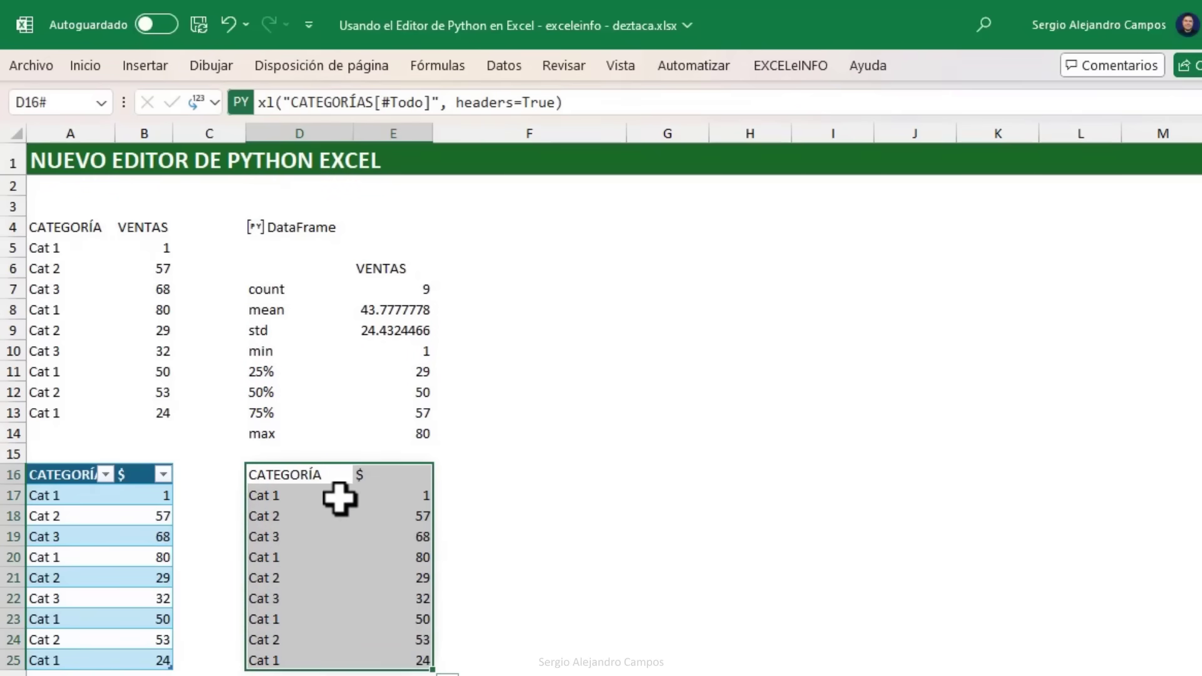
click(338, 477)
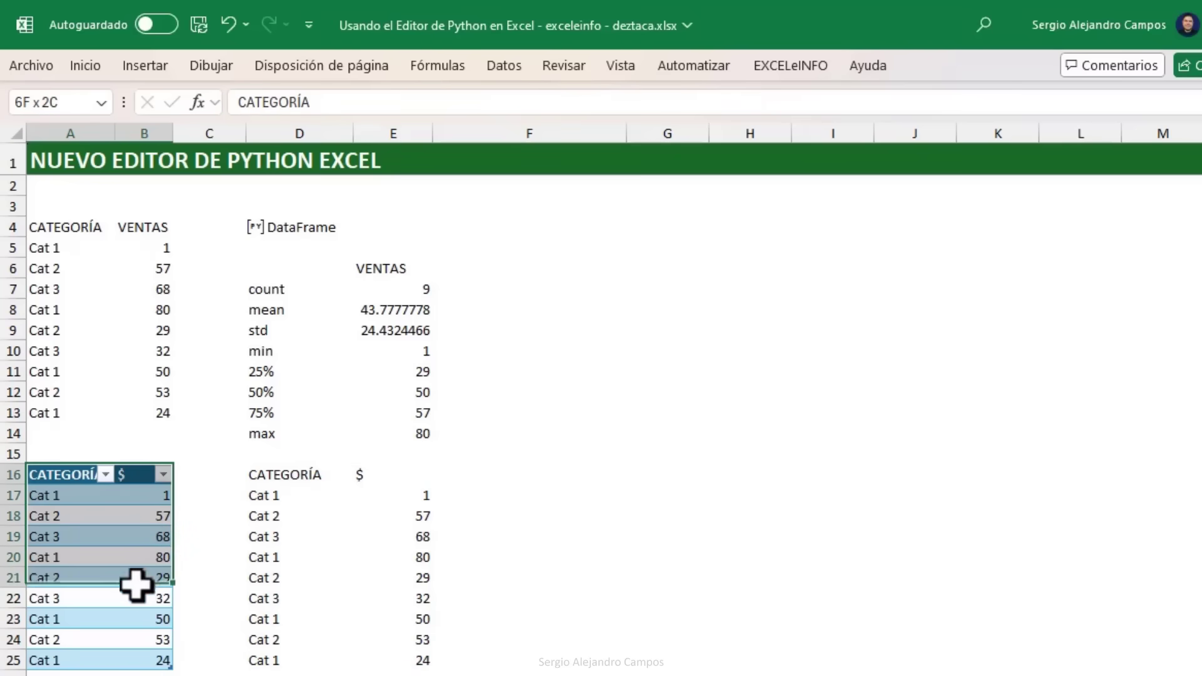
drag(77, 476, 134, 652)
drag(321, 466, 407, 645)
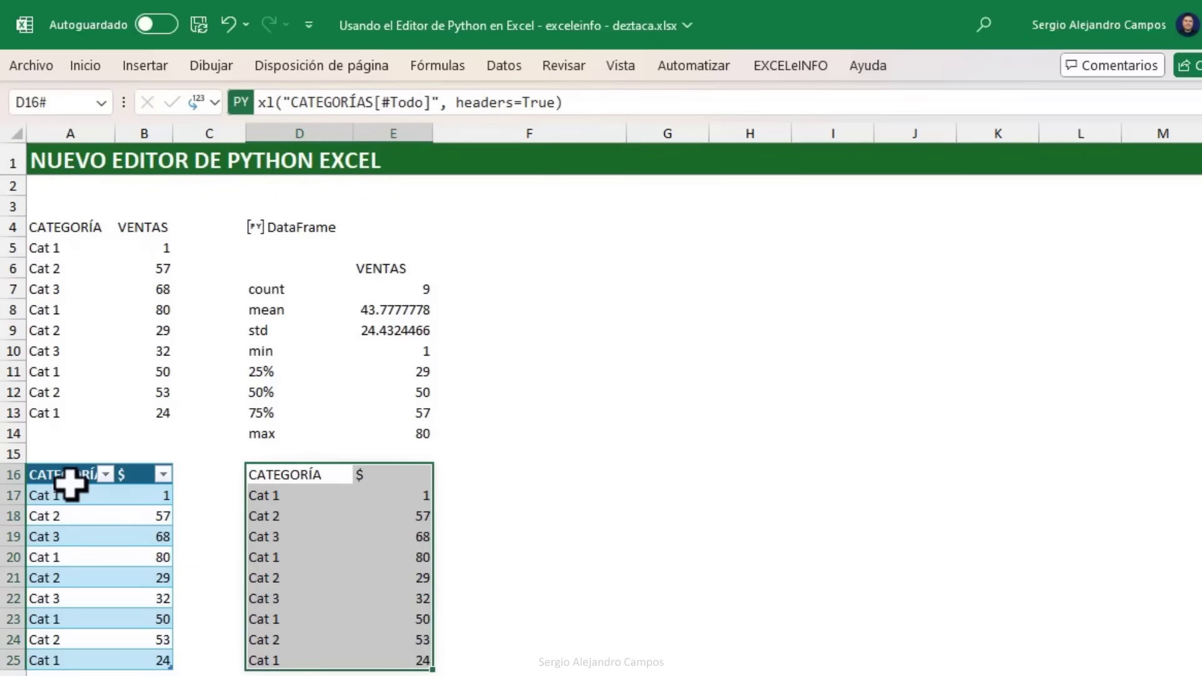
click(312, 477)
Step: Expand and collapse the formula bar over D16's code, then show the Fórmulas tab's Python tools
click(610, 110)
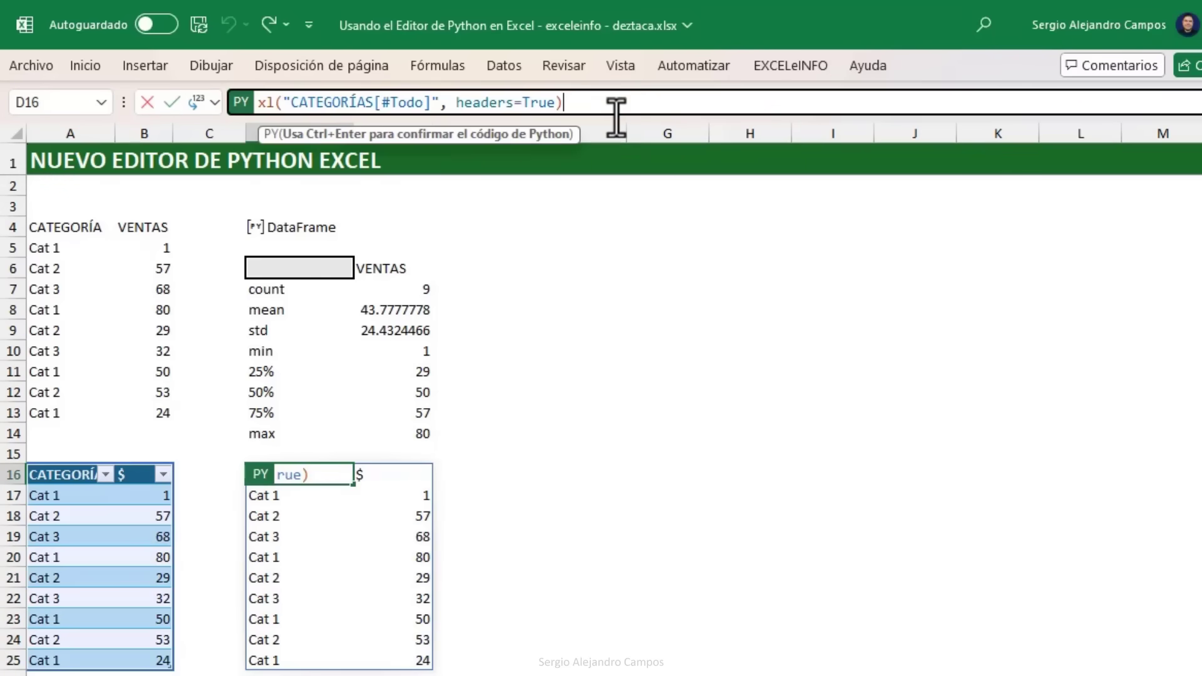
mouse_move(617, 116)
mouse_down()
mouse_move(598, 280)
mouse_move(642, 294)
mouse_up()
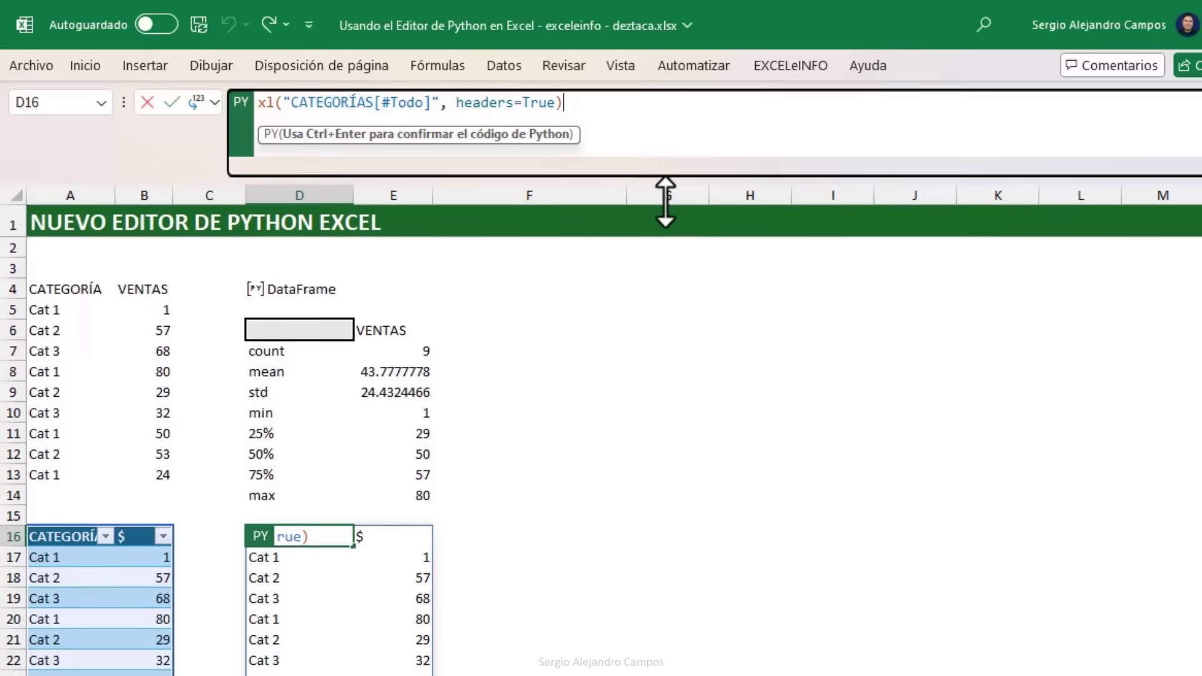
drag(642, 294, 679, 111)
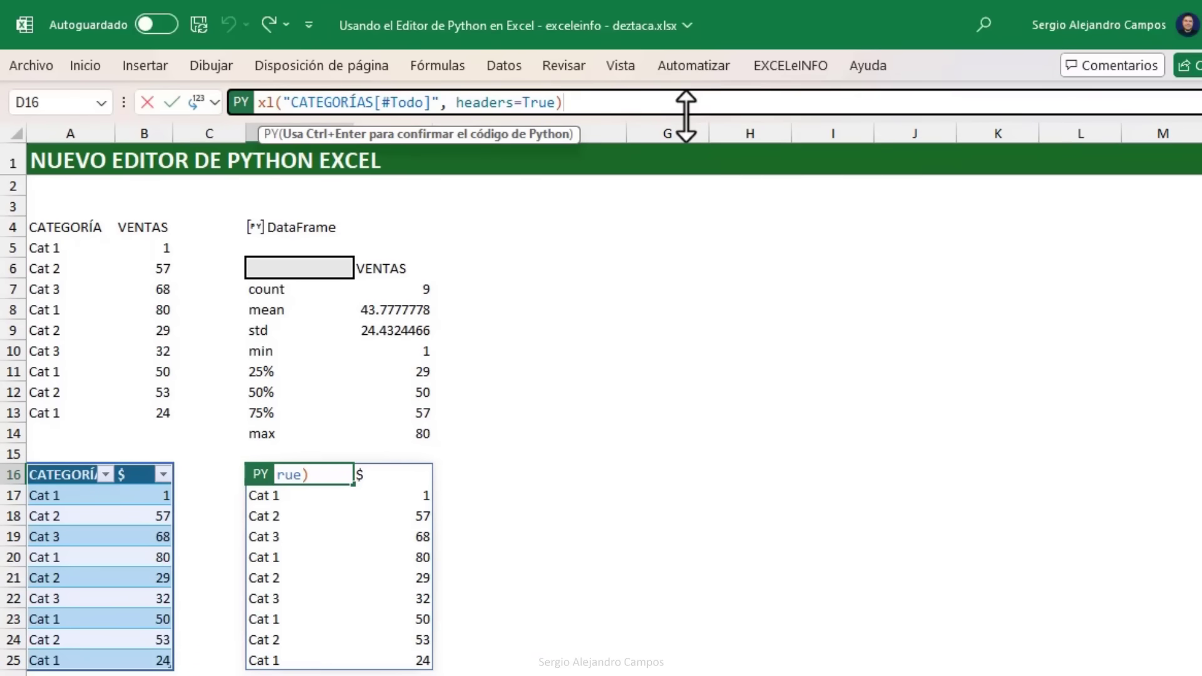
mouse_move(686, 118)
mouse_down()
mouse_move(670, 227)
mouse_move(682, 118)
mouse_up()
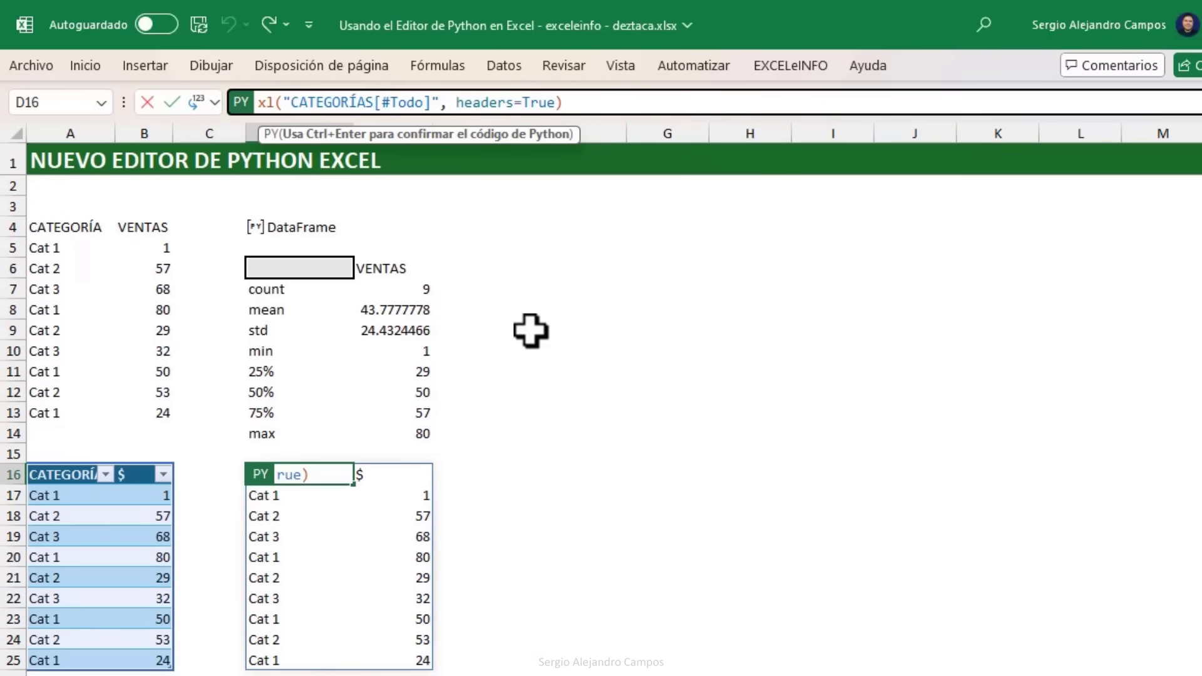
key(ctrl+Return)
click(530, 226)
click(436, 67)
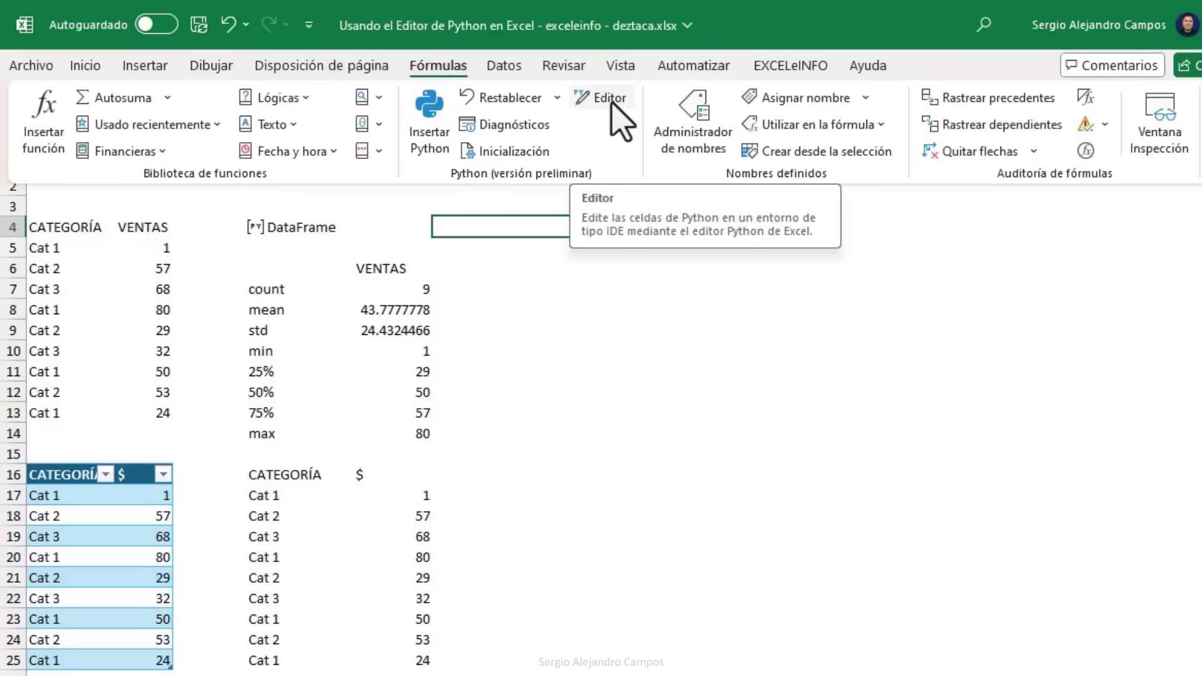
click(89, 70)
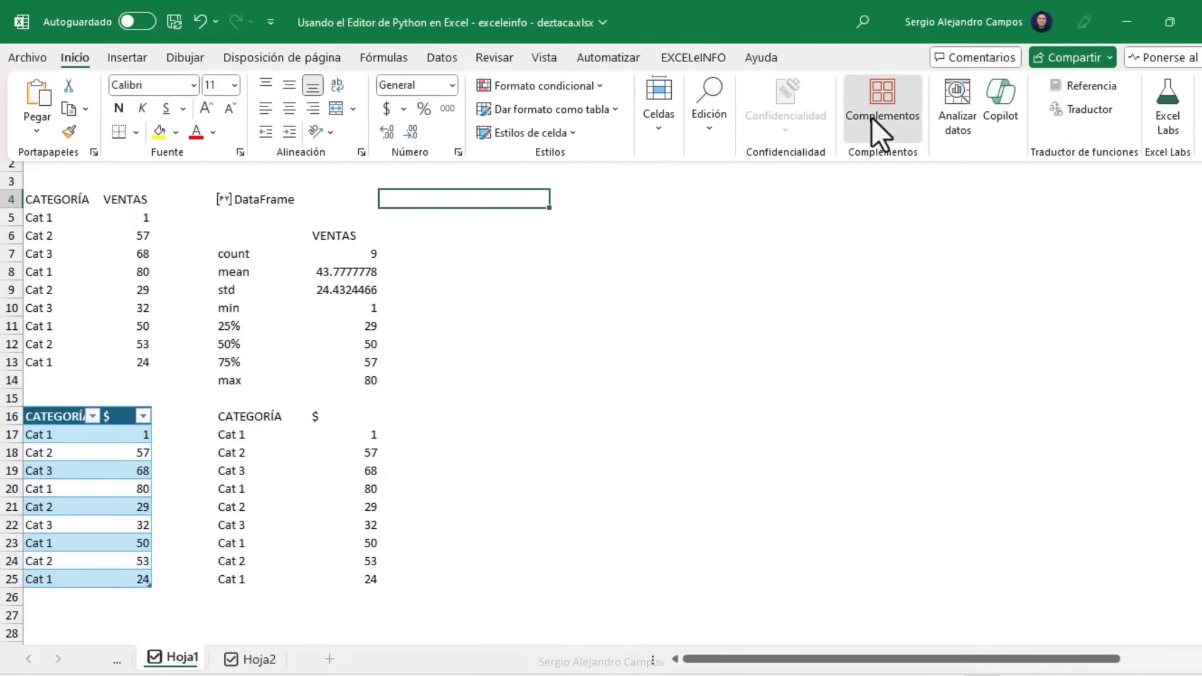
click(853, 110)
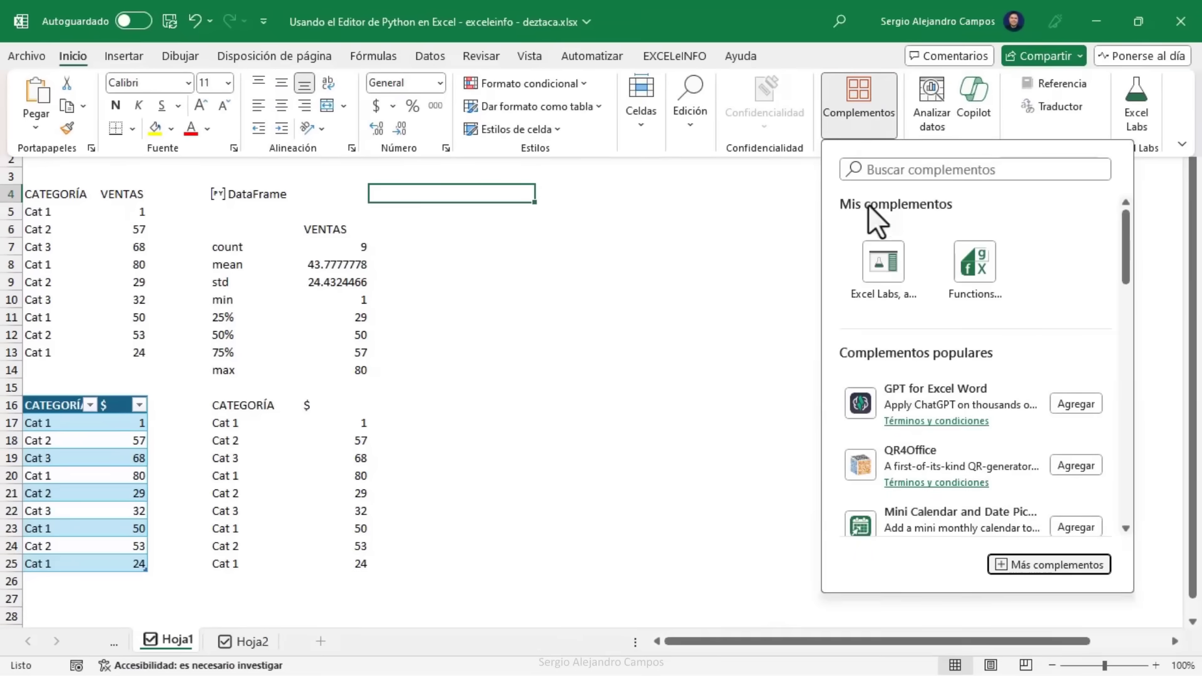
click(872, 258)
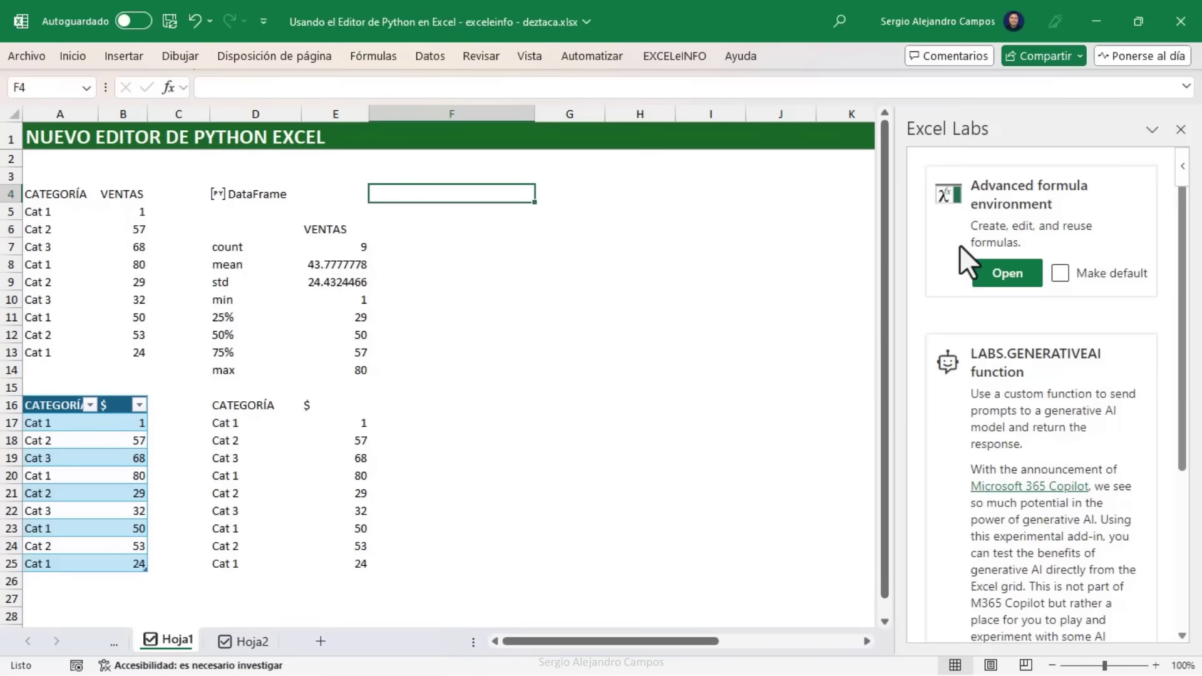
scroll(988, 247, down, 5)
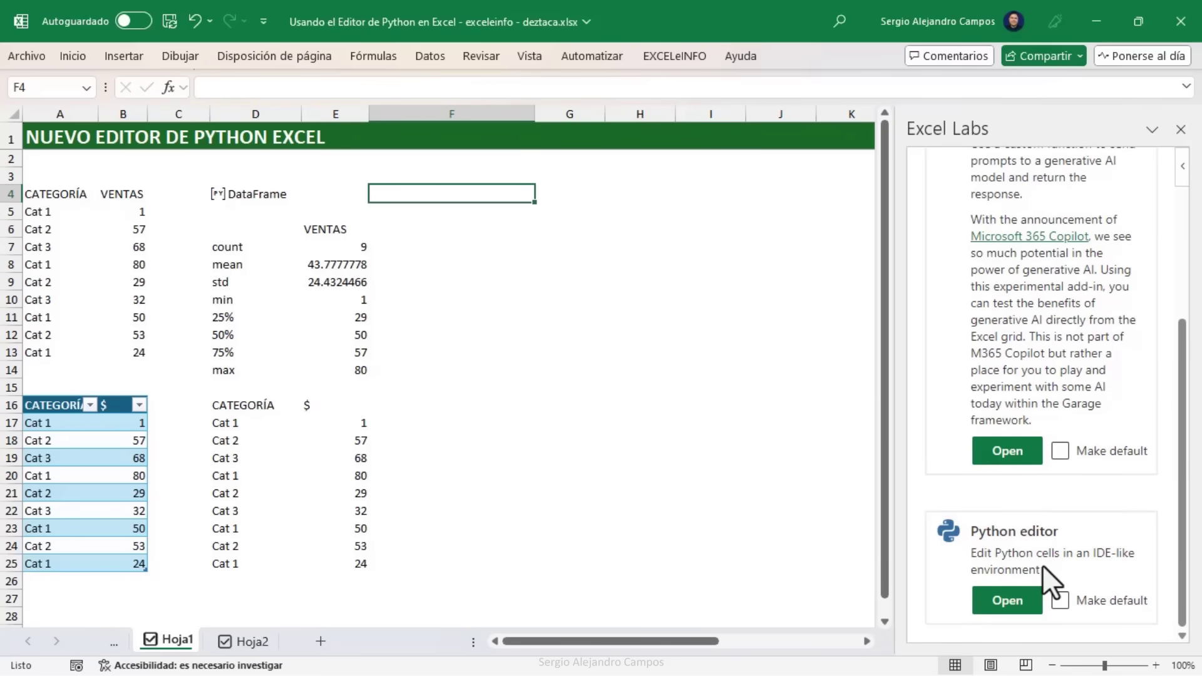
click(1181, 128)
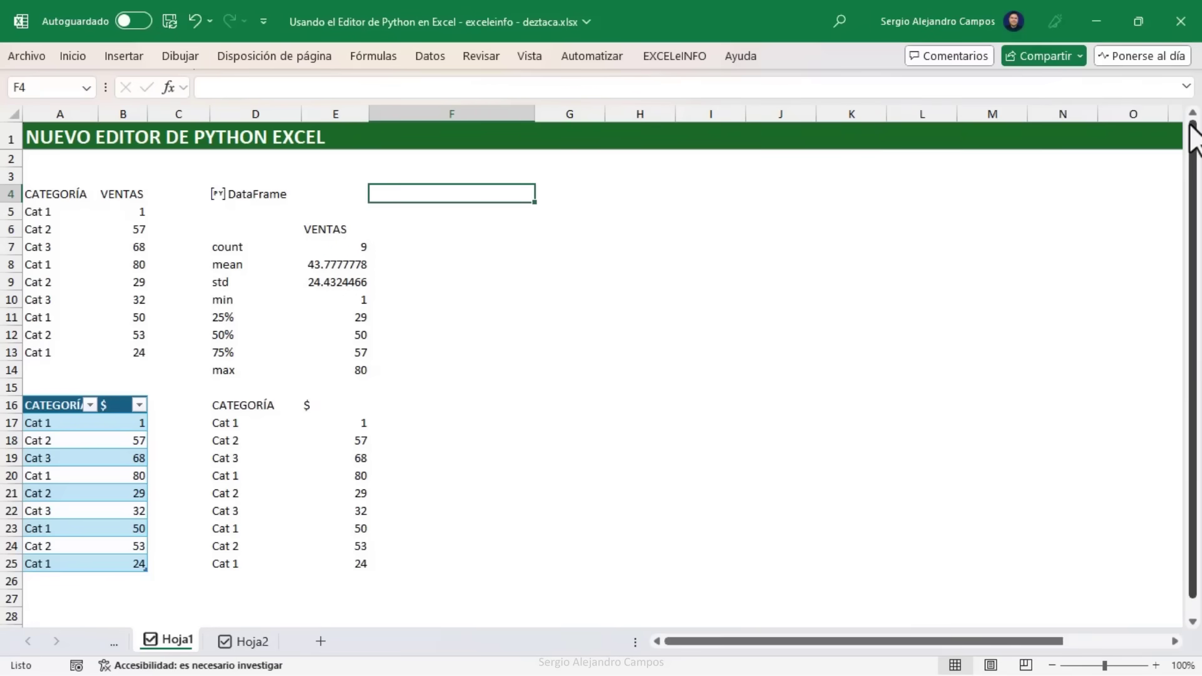
click(381, 58)
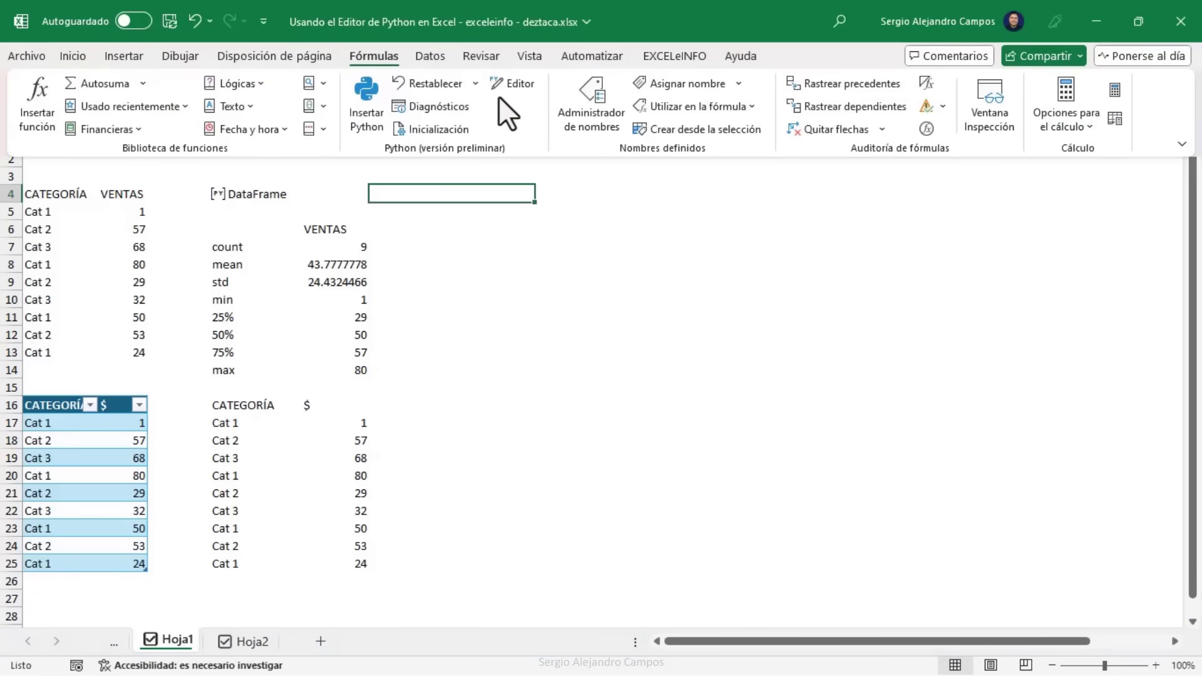
Step: Open the Python Editor from Fórmulas and widen its pane to list D4, D6 and D16
click(509, 82)
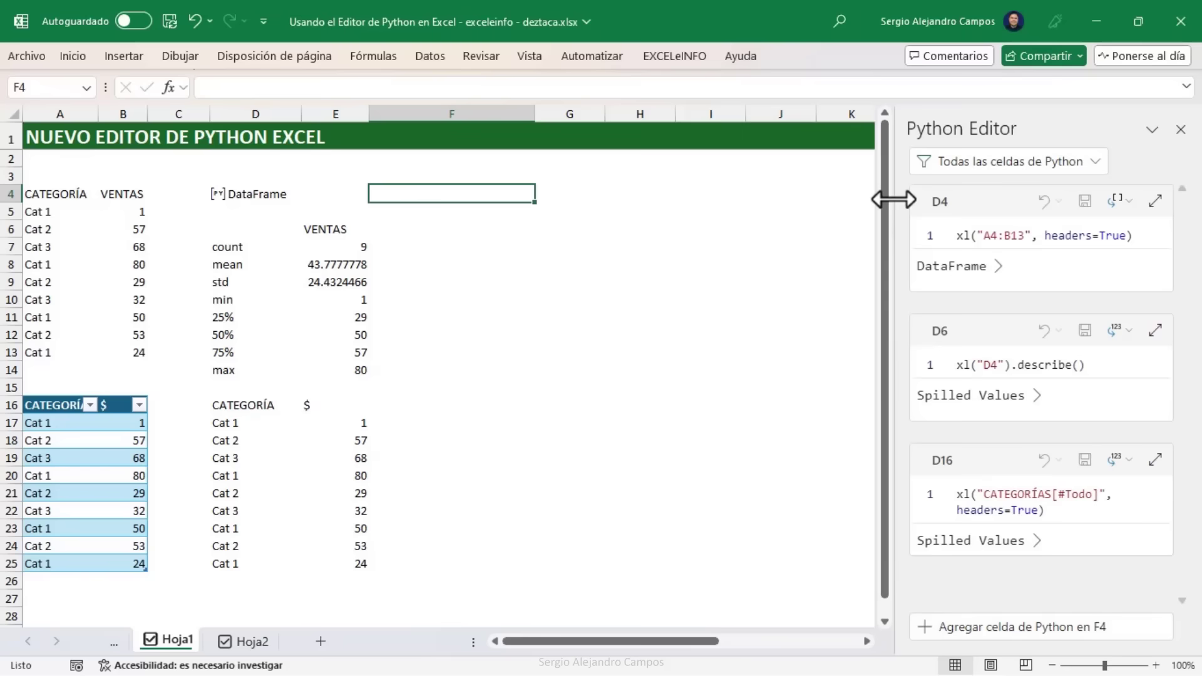
drag(894, 199, 760, 200)
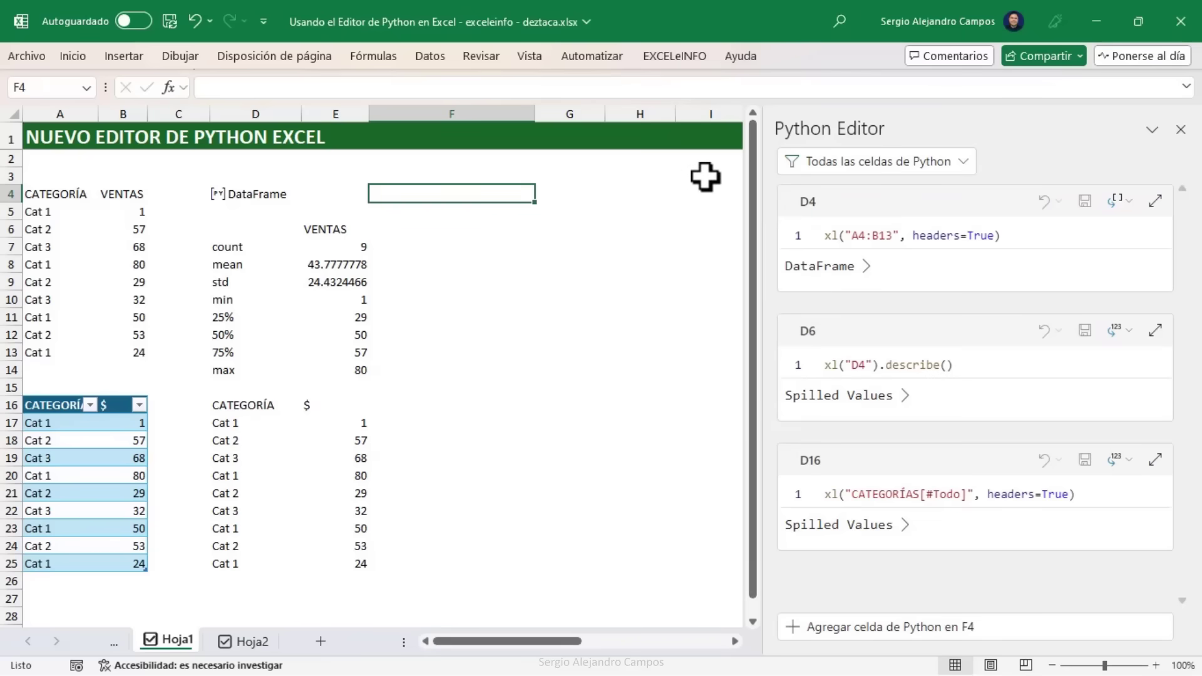
click(564, 223)
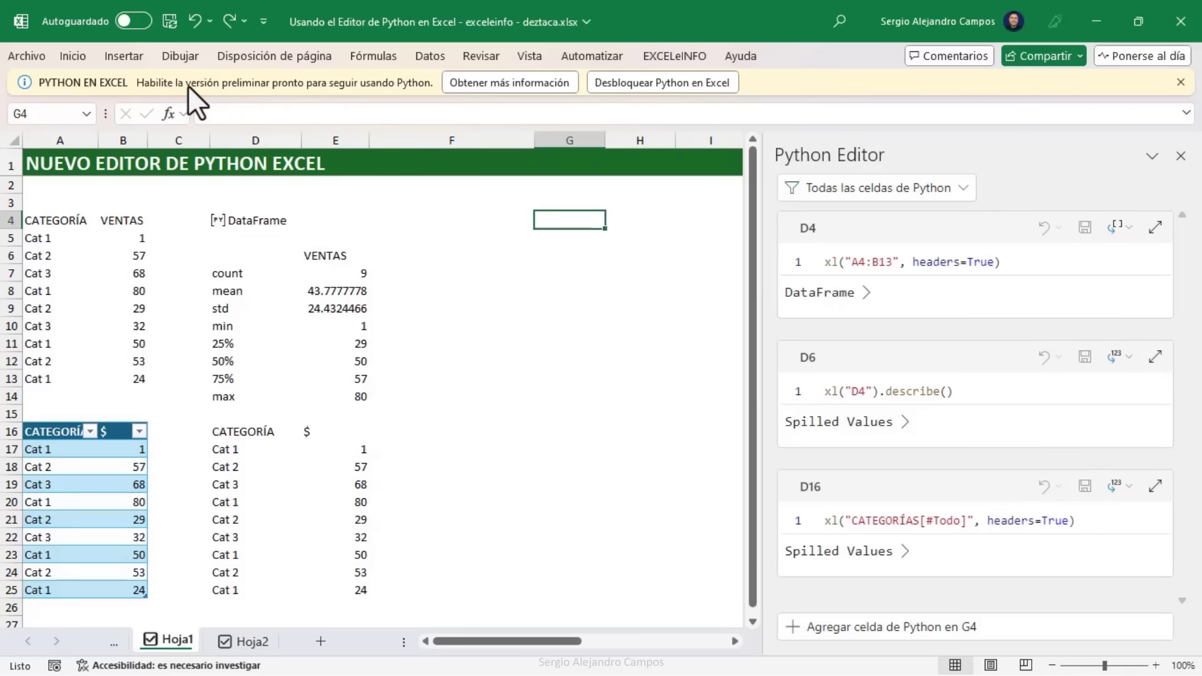
Step: Unlock the Python preview through Probar vista previa and Aceptar, then narrow column F
click(680, 87)
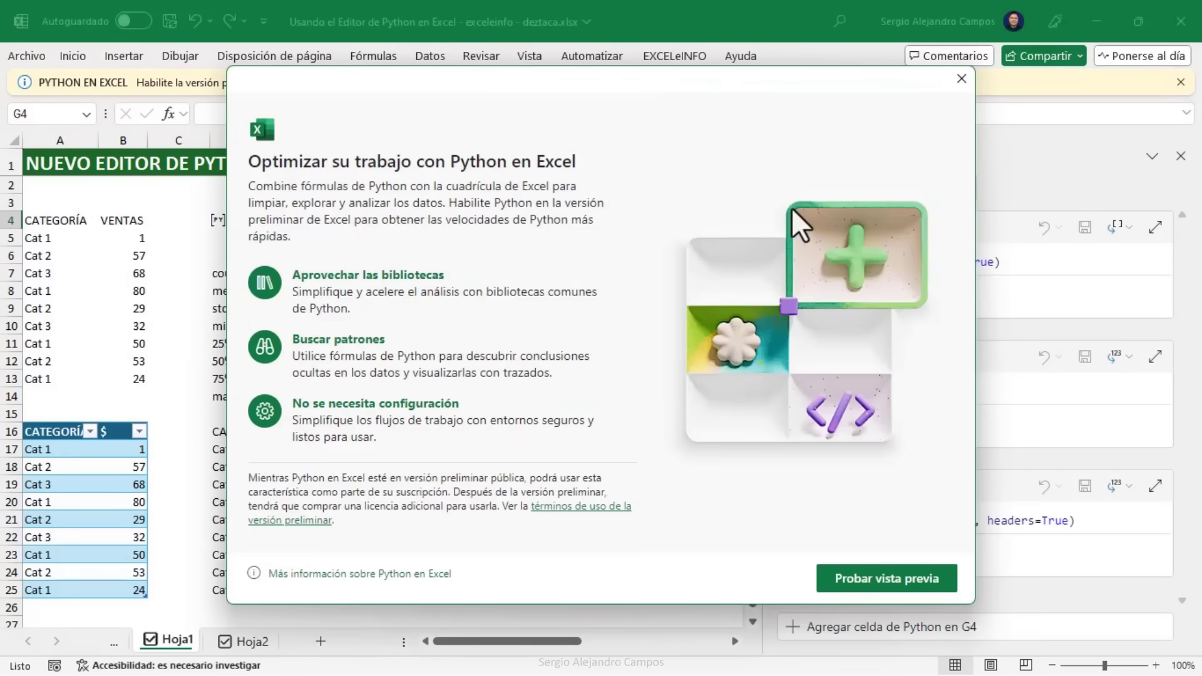
click(857, 576)
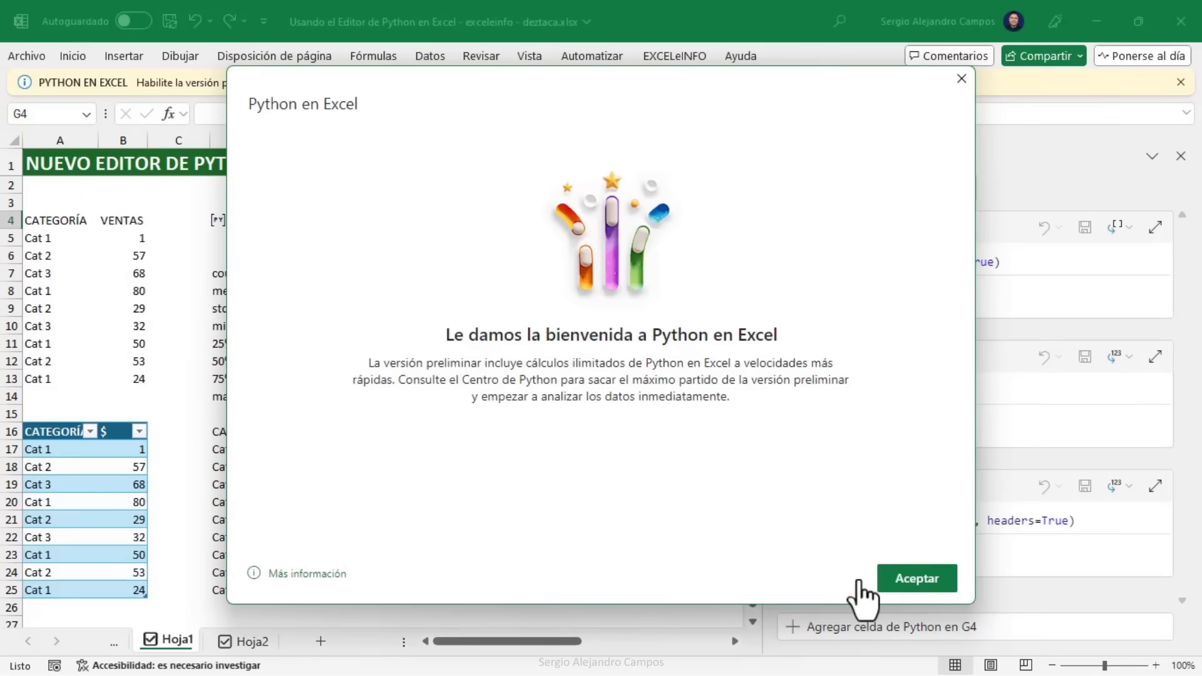
click(918, 580)
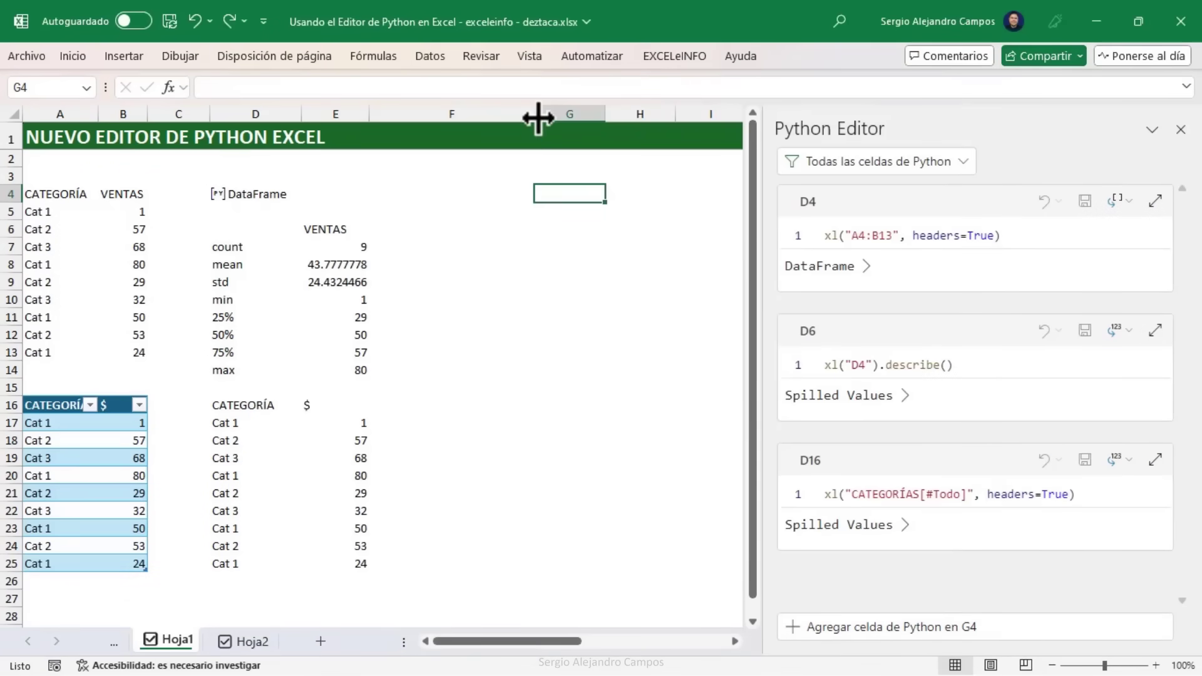
drag(536, 118, 437, 118)
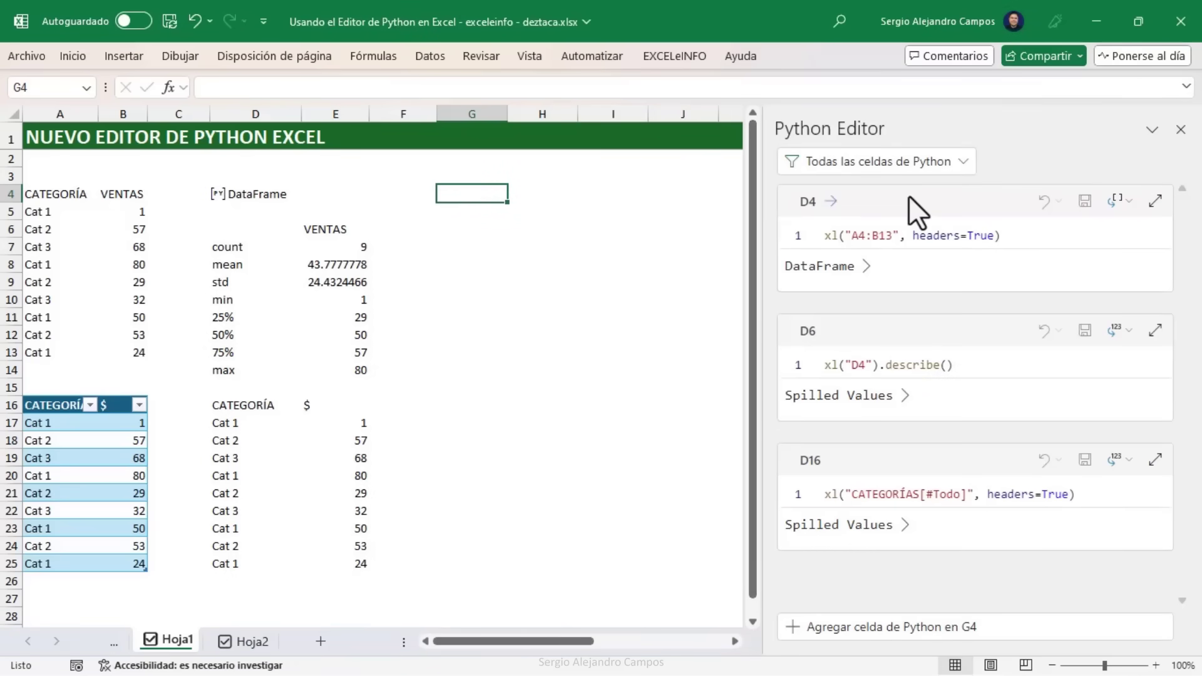
Step: Add an empty Python cell for G4 with Agregar celda de Python
click(865, 639)
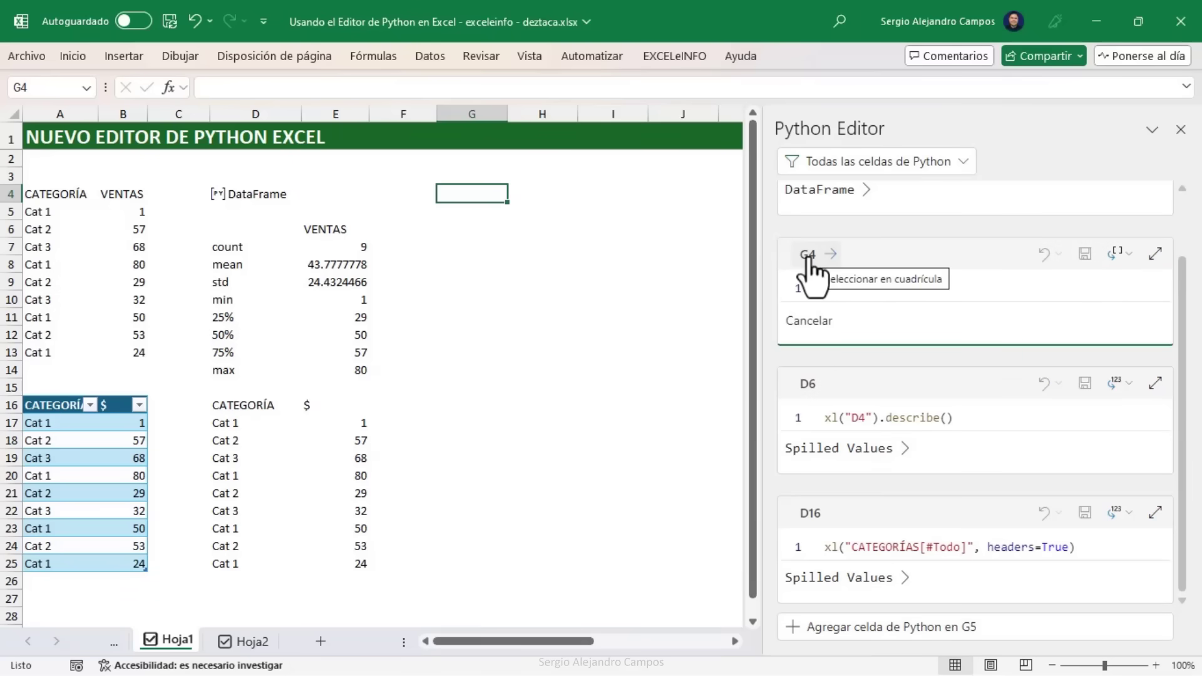
Step: Paste the groupby code into G4's expanded editor and change its range from A1:B10 to A4:B13
click(1155, 253)
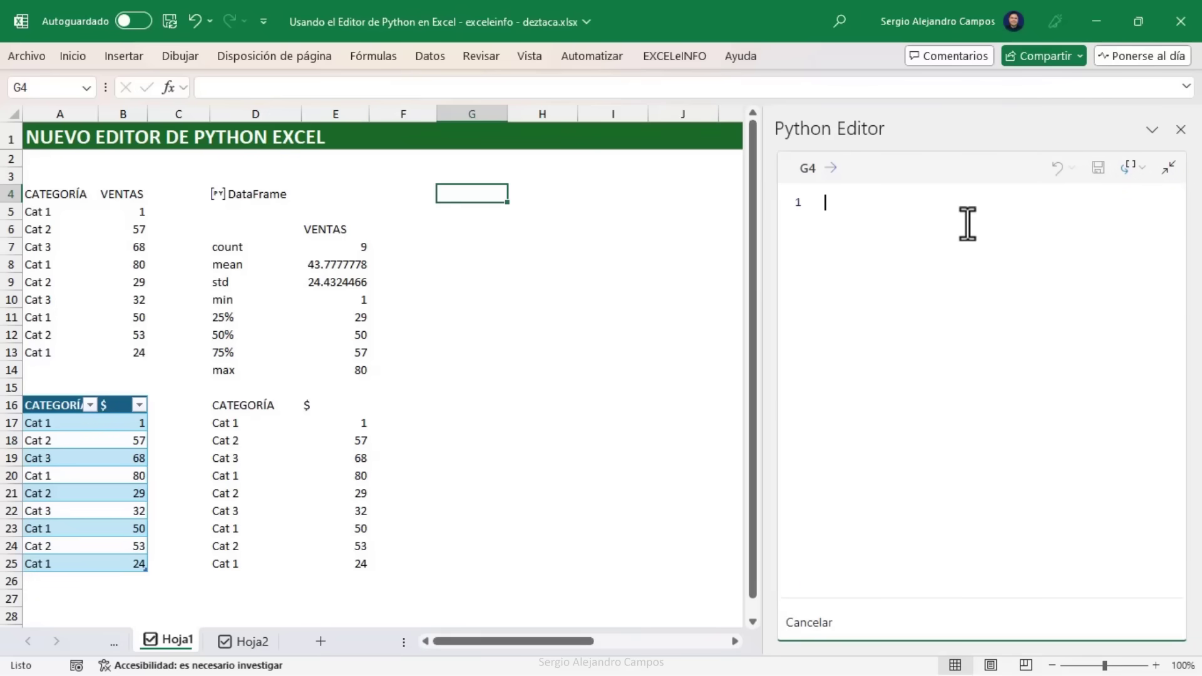
text(#Nuevo editor de Python en Excel dataframe=xl("A1:B10", headers=True) grouped_data = dataframe.groupby('CATEGORÍA').agg('mean'))
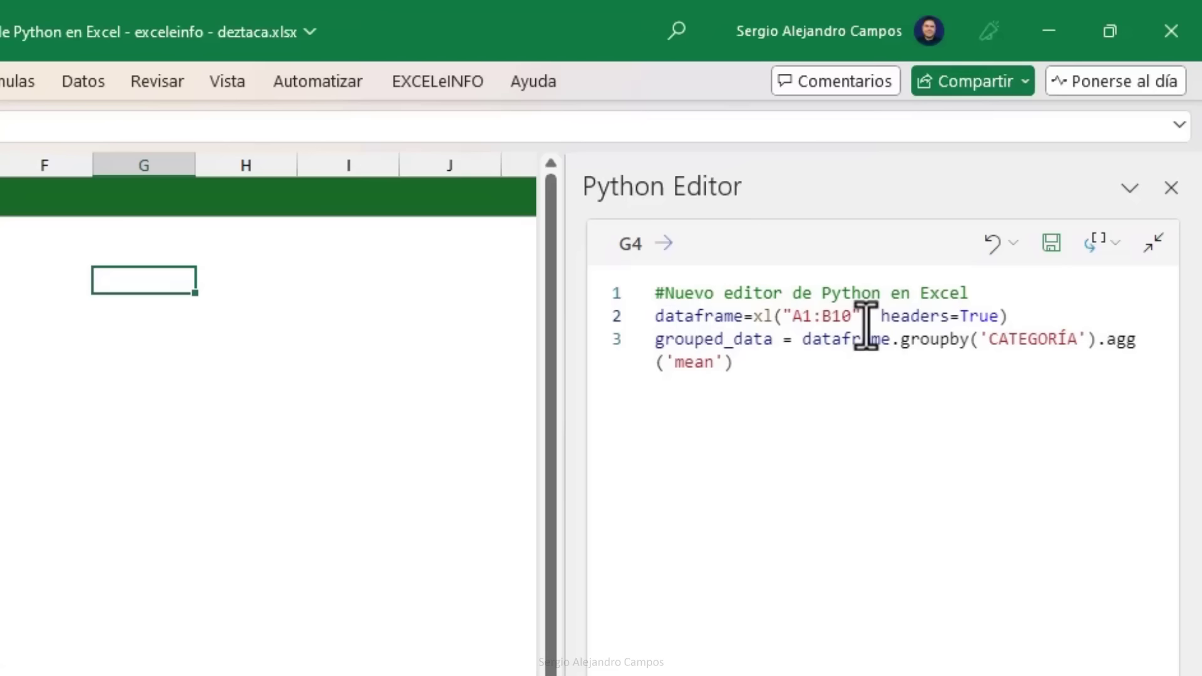
click(800, 316)
key(Delete)
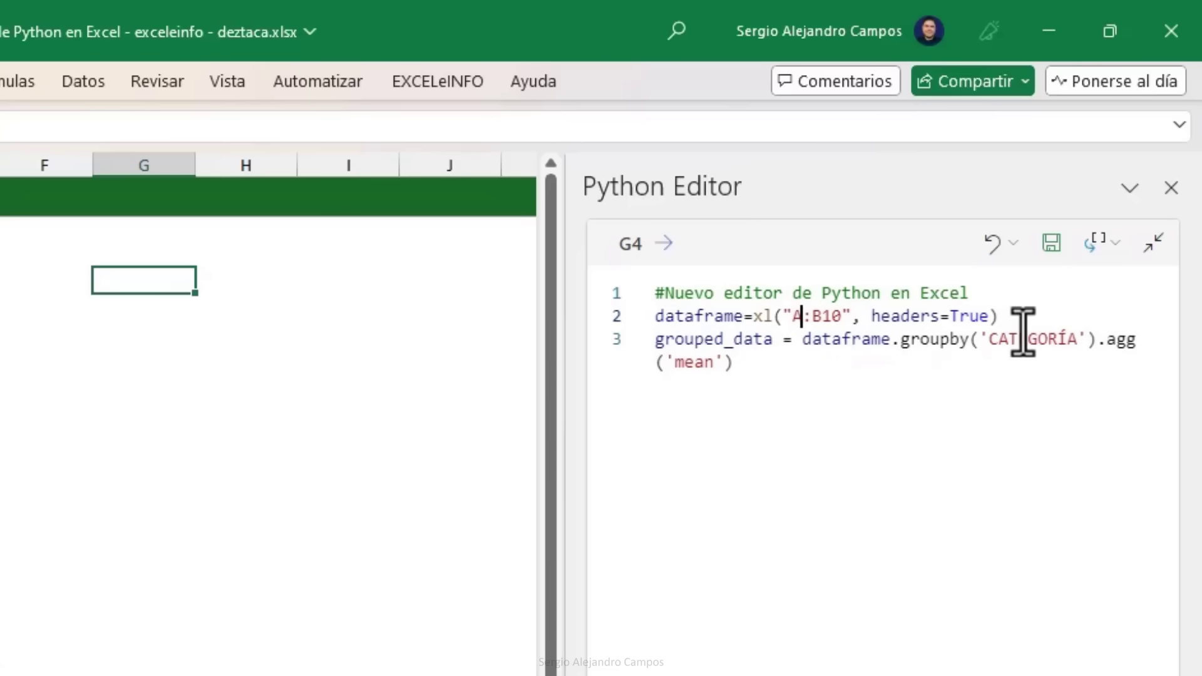
text(4)
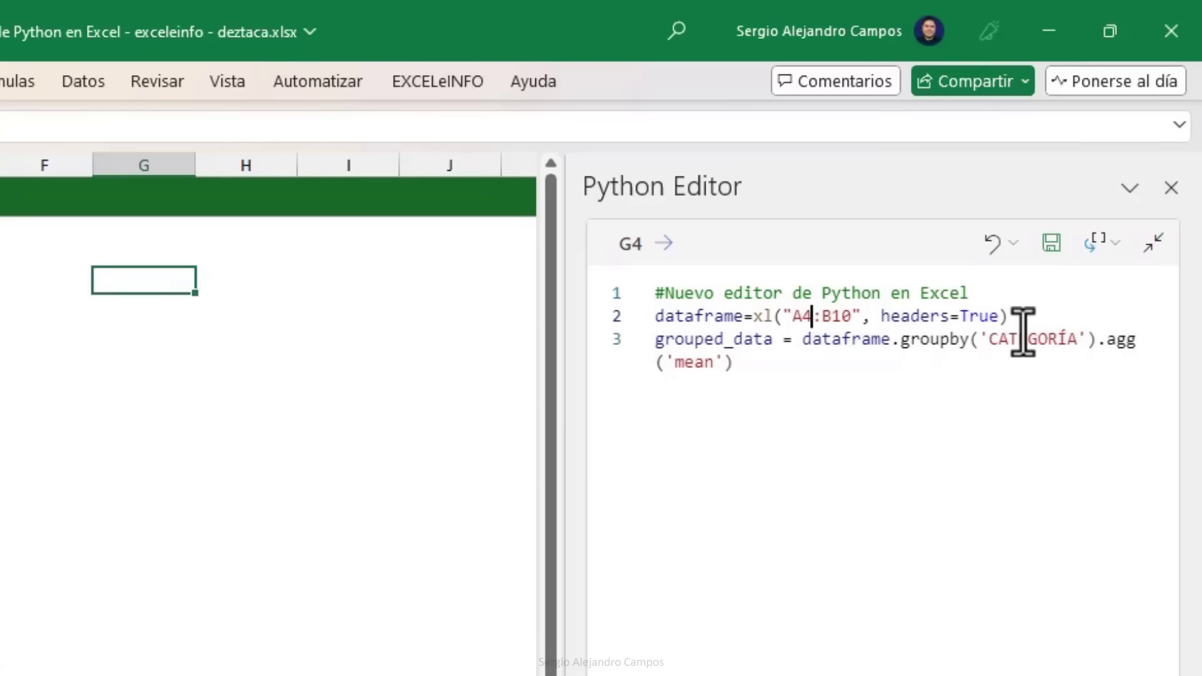
key(Delete)
key(Delete)
text(13)
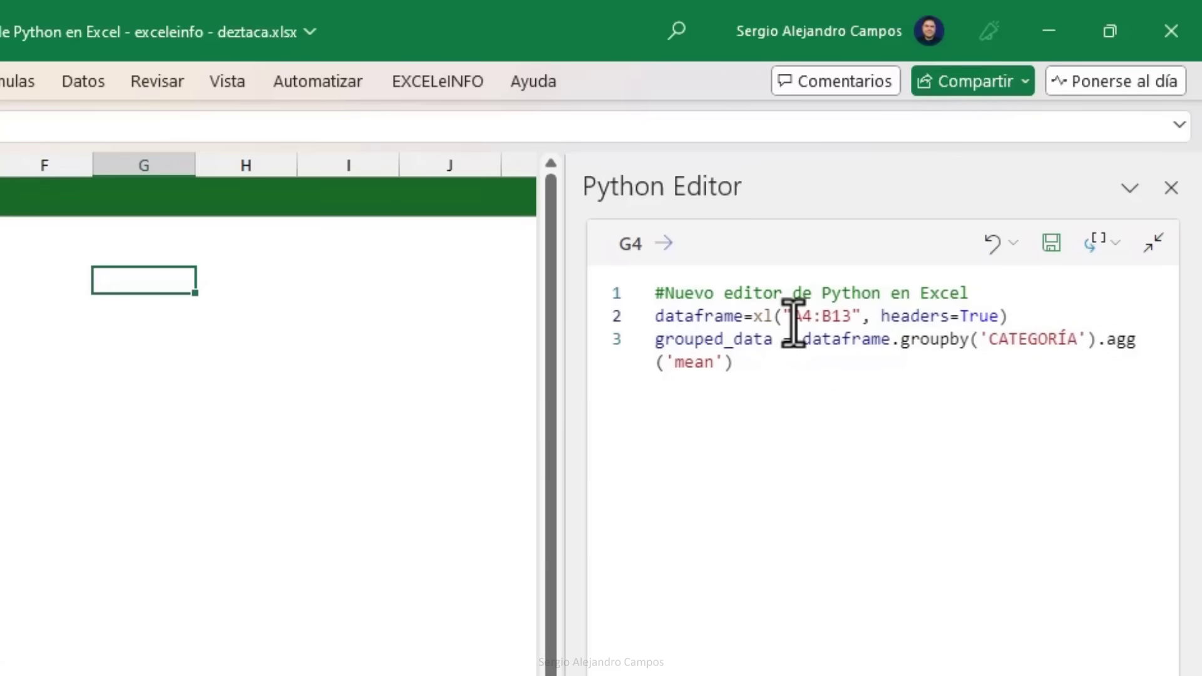
Step: Run G4's groupby code so it averages VENTAS per CATEGORÍA as a DataFrame
click(792, 318)
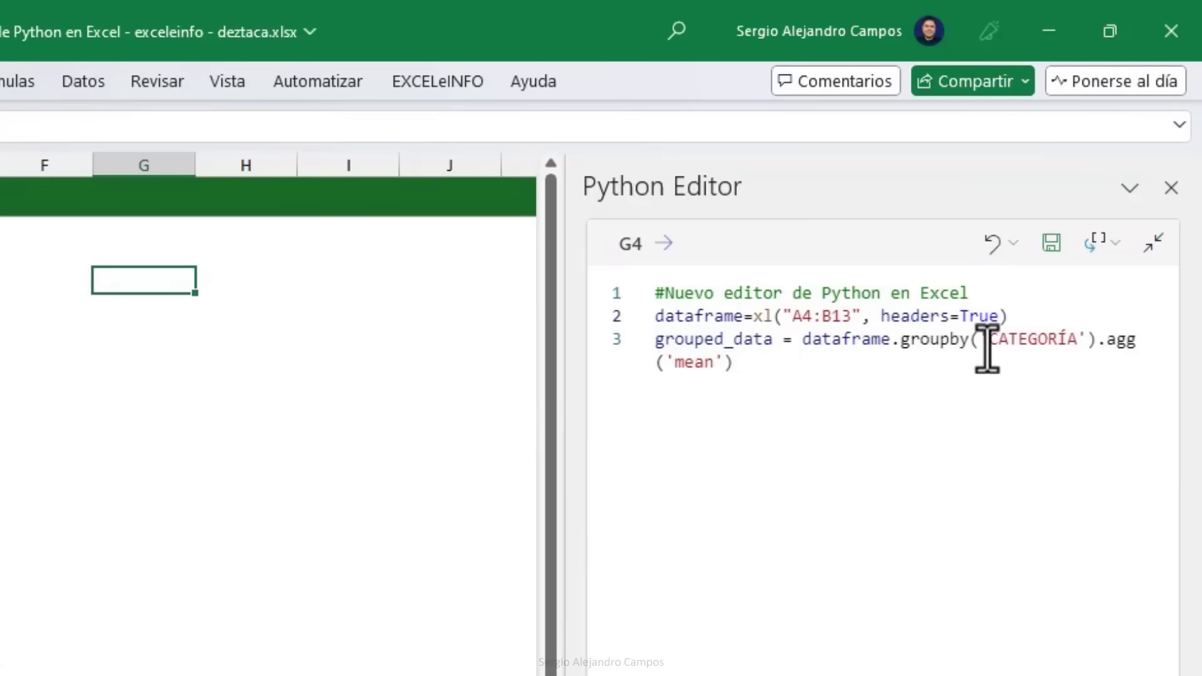
drag(815, 379, 636, 288)
click(815, 374)
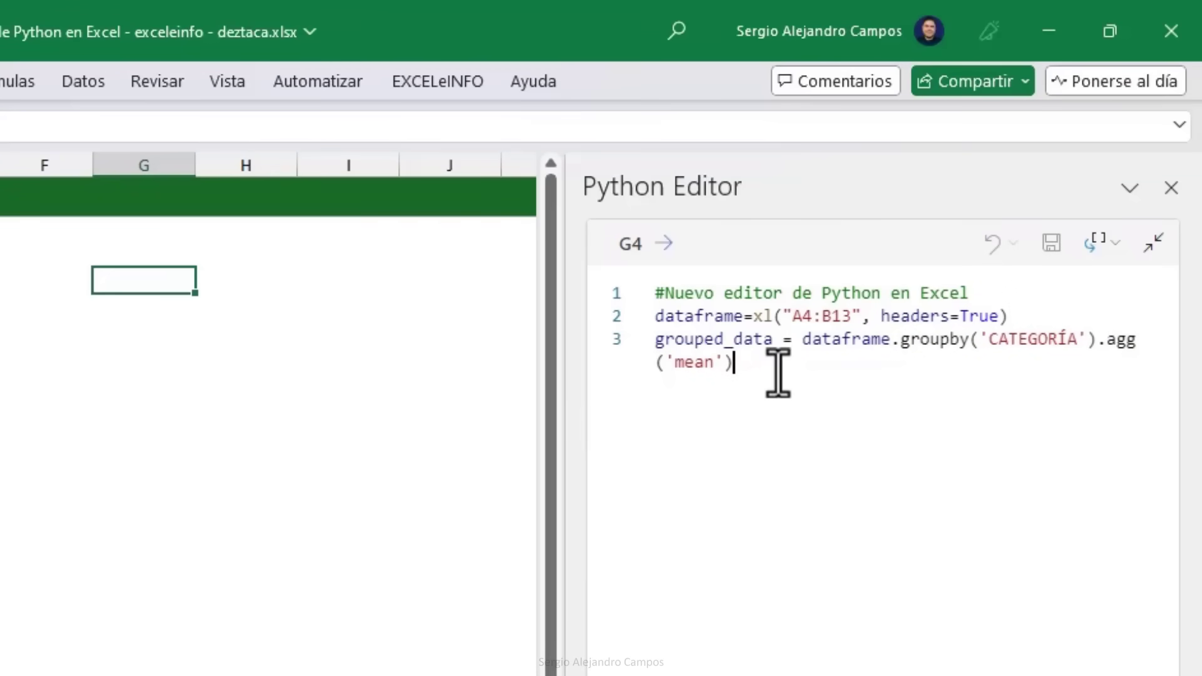
key(ctrl+Return)
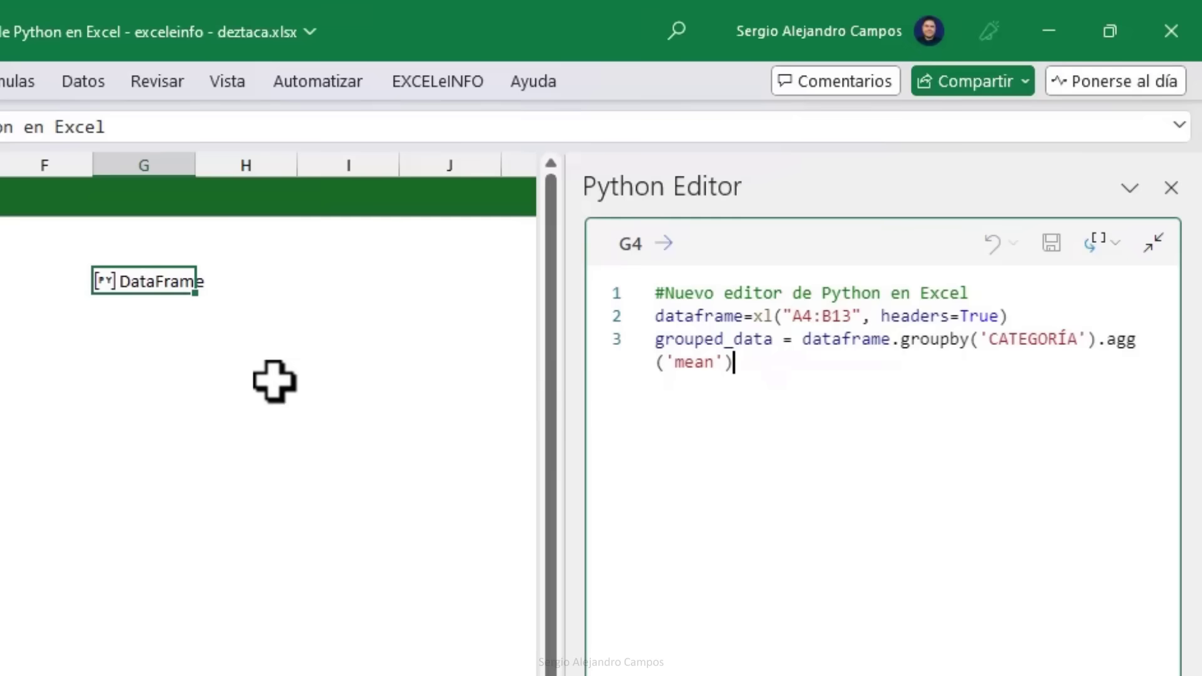
Step: Widen column G and spill G4's result as Valor de Excel values
click(182, 327)
click(169, 279)
drag(195, 165, 216, 165)
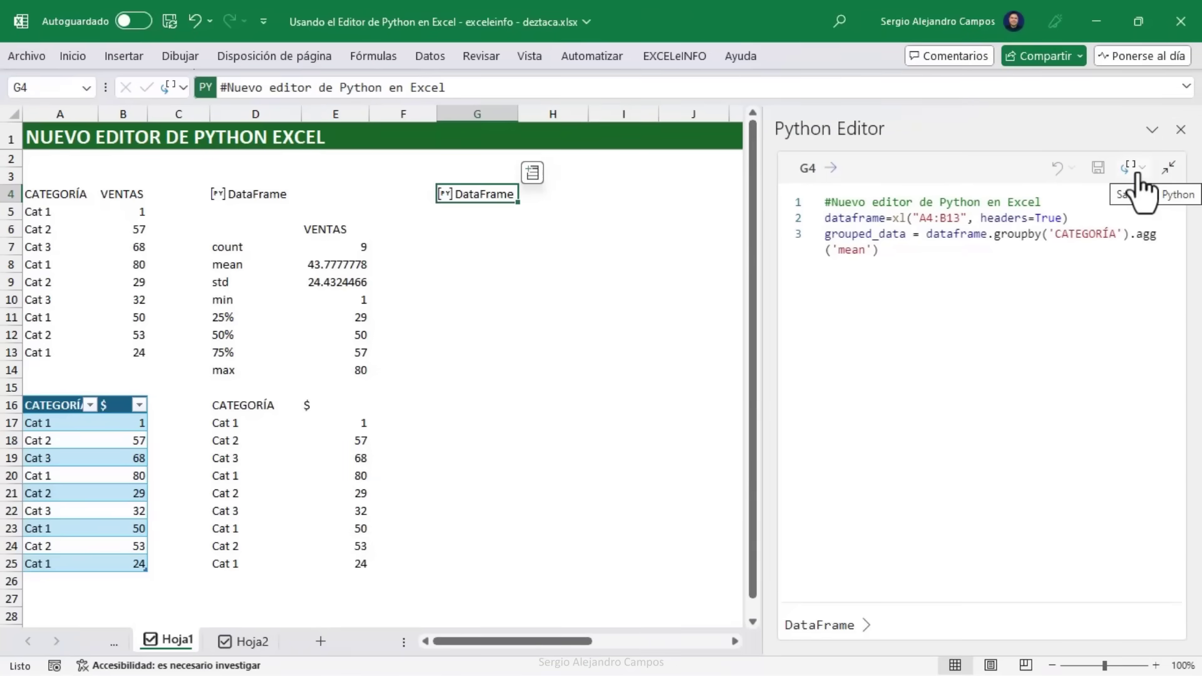
click(1136, 168)
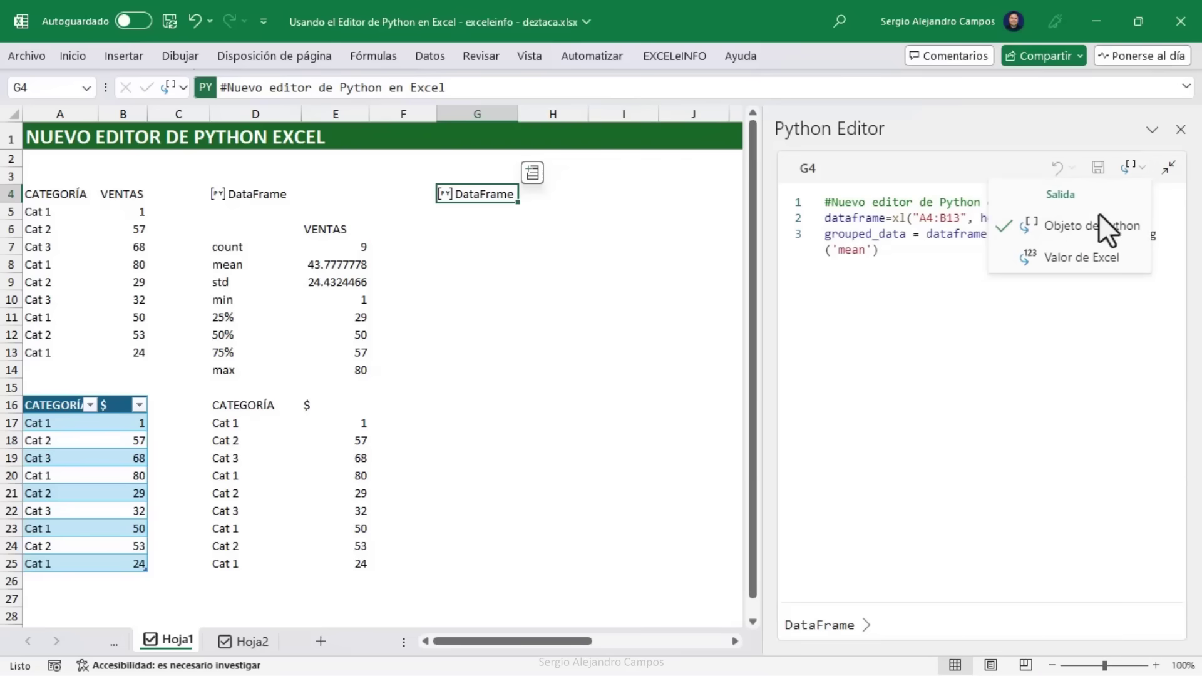
click(1092, 258)
key(ctrl+Return)
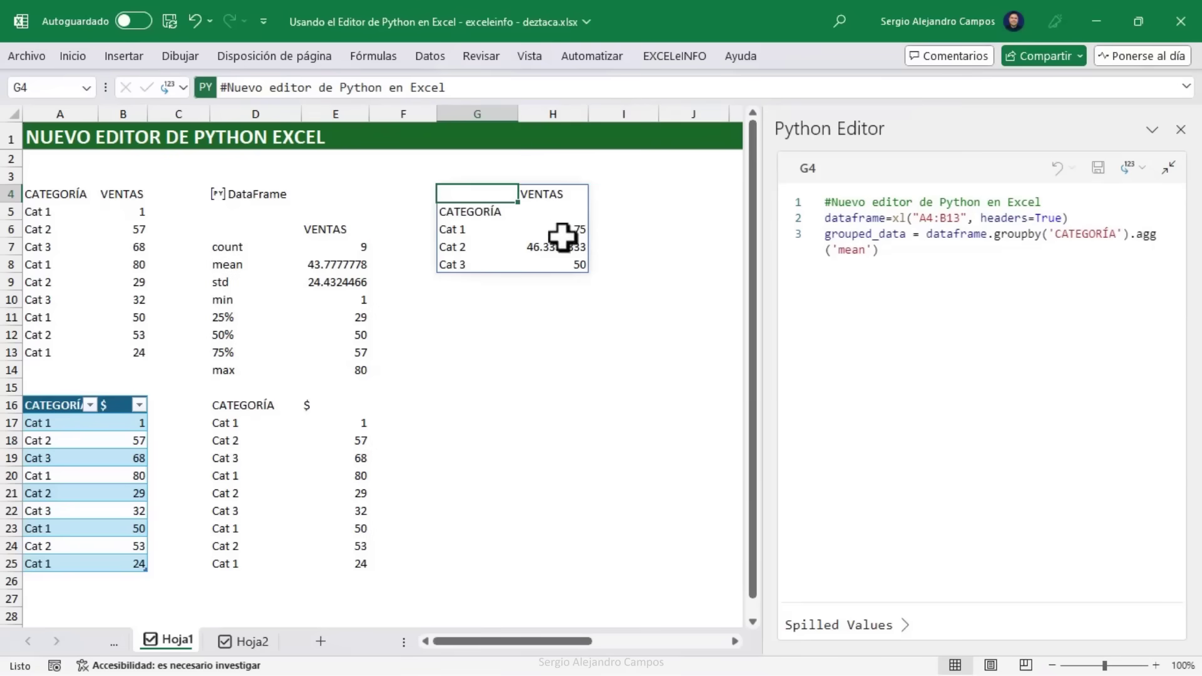
Step: Inspect the spilled per-category averages, including Cat 1's 38.75
click(496, 213)
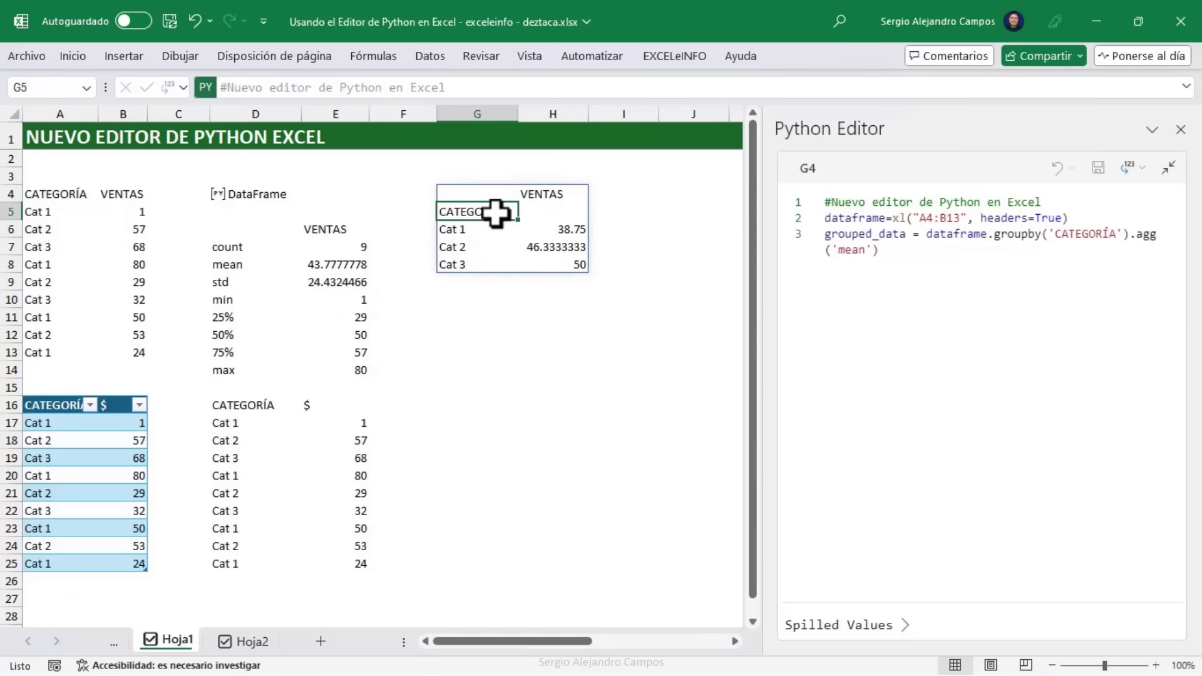
click(551, 229)
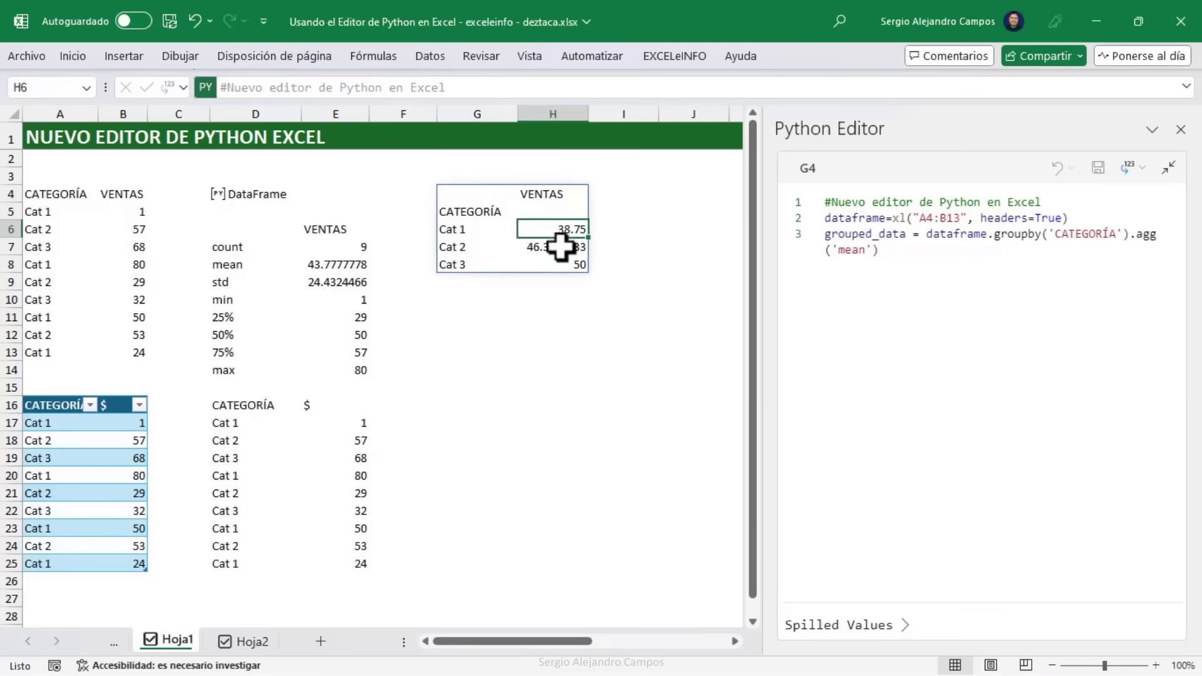
click(559, 247)
click(559, 260)
click(474, 234)
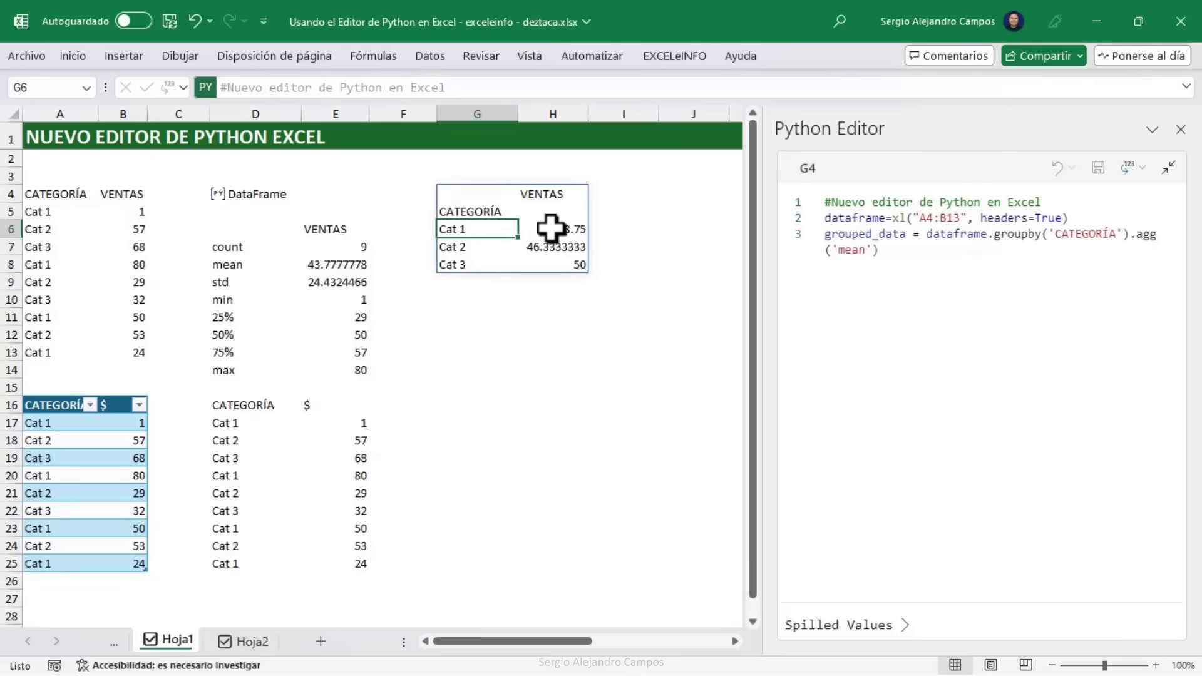
click(550, 229)
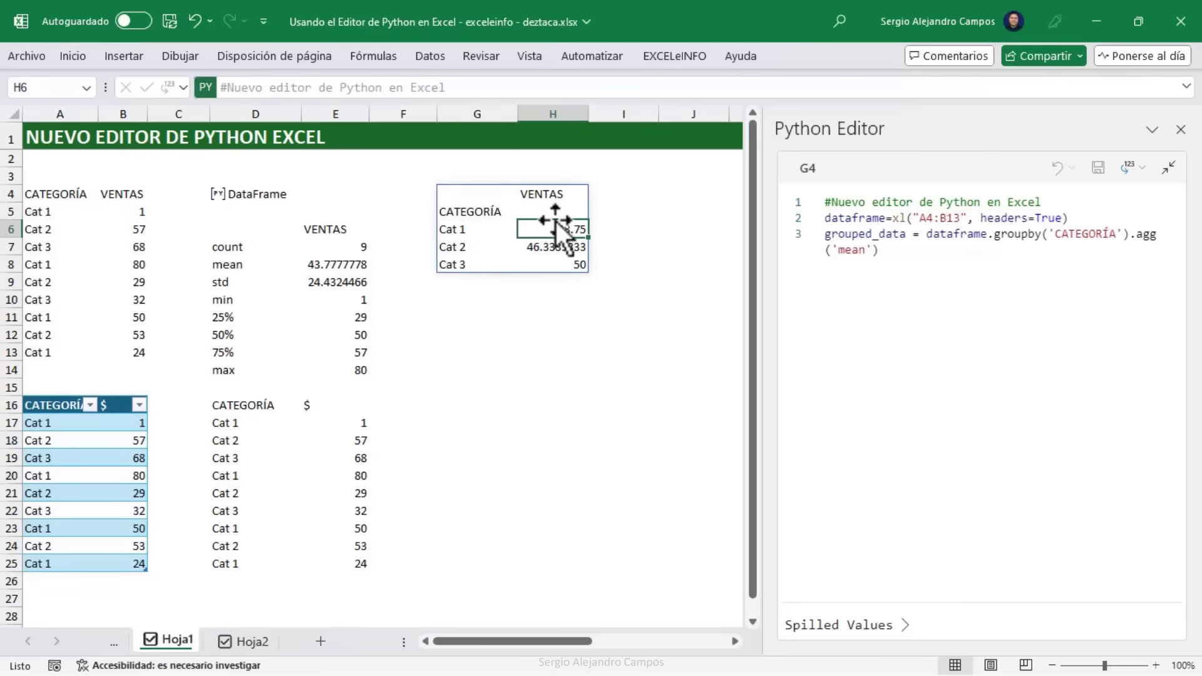
Step: Select B5, B8, B11 and B13 to confirm Cat 1's 38.75 average in the status bar
click(122, 215)
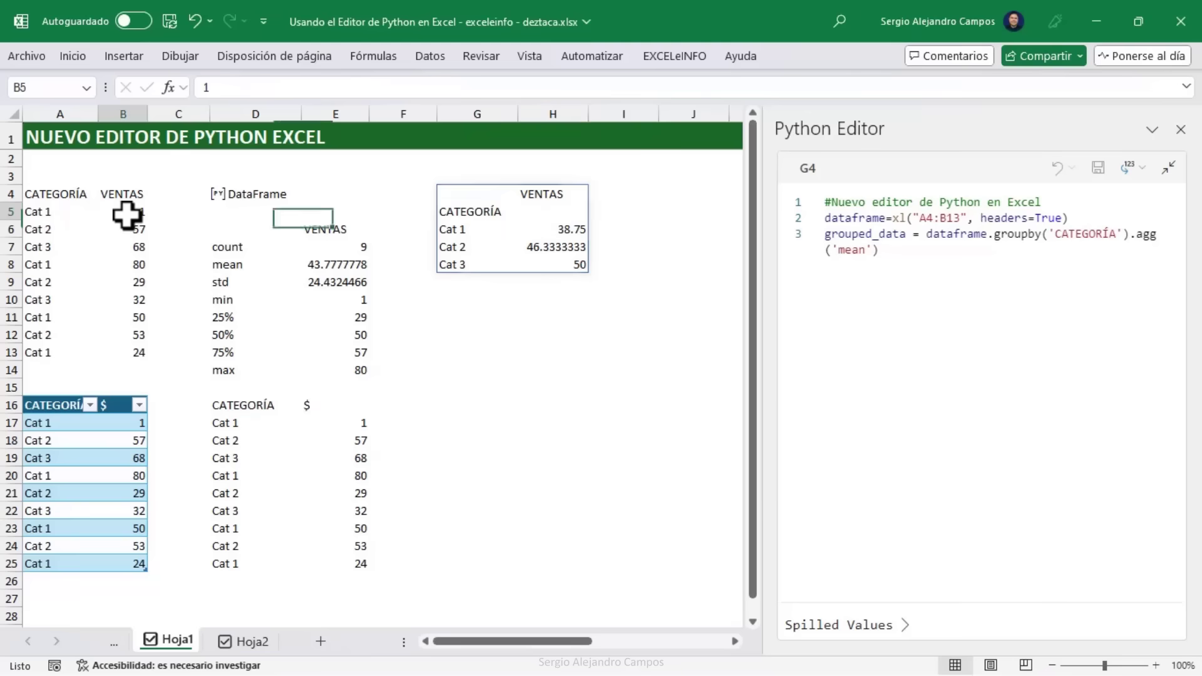
ctrl+click(123, 265)
ctrl+click(123, 319)
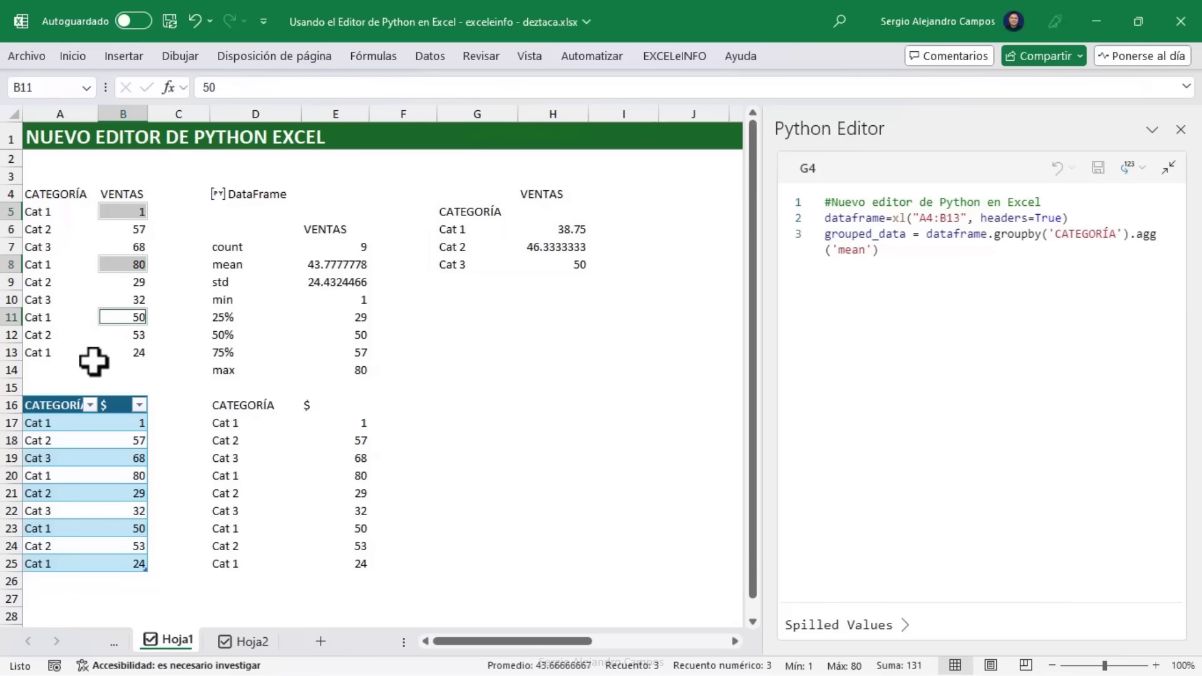
ctrl+click(132, 353)
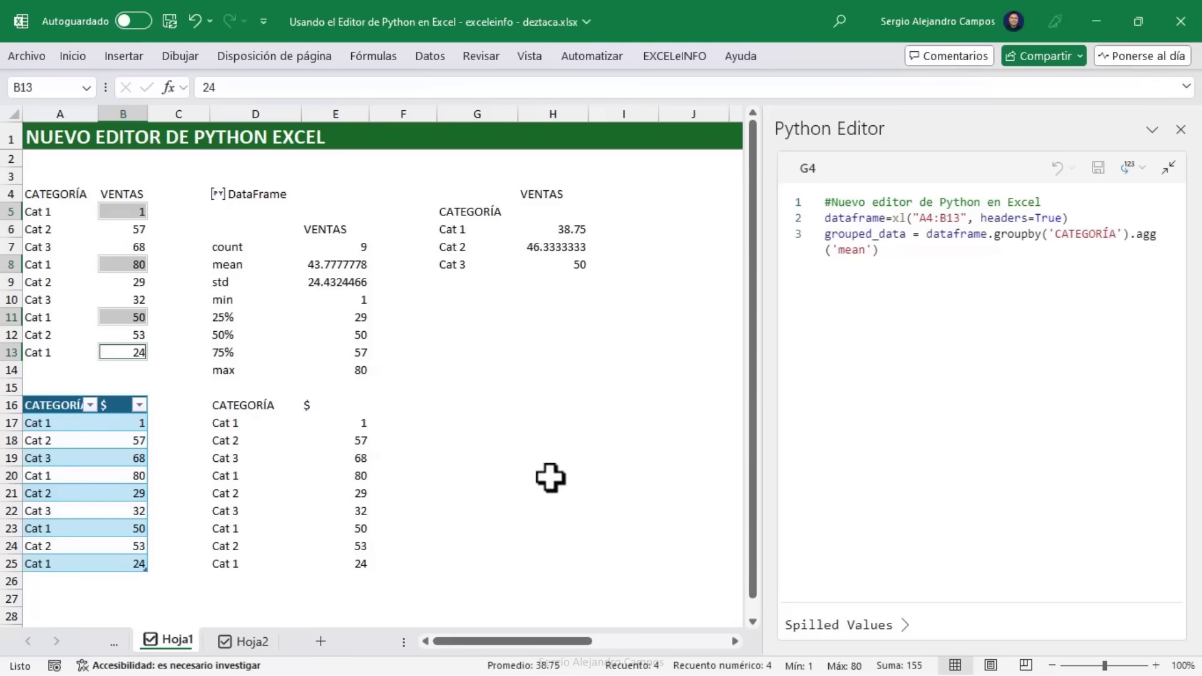
click(478, 197)
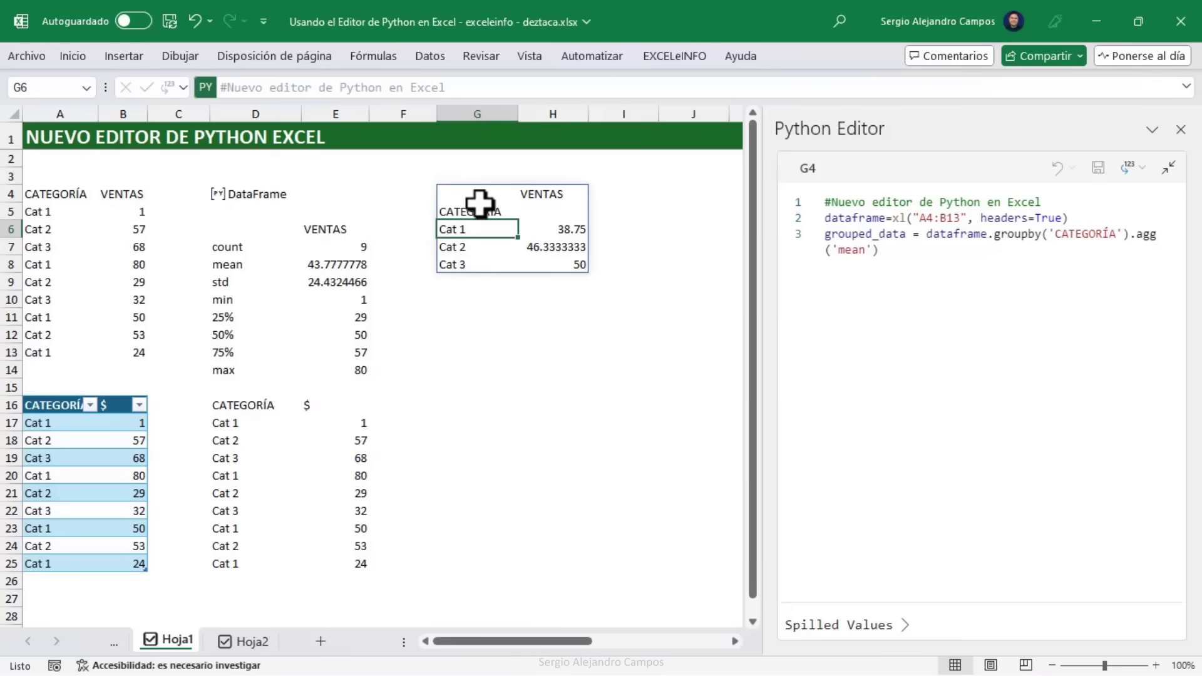
mouse_move(807, 167)
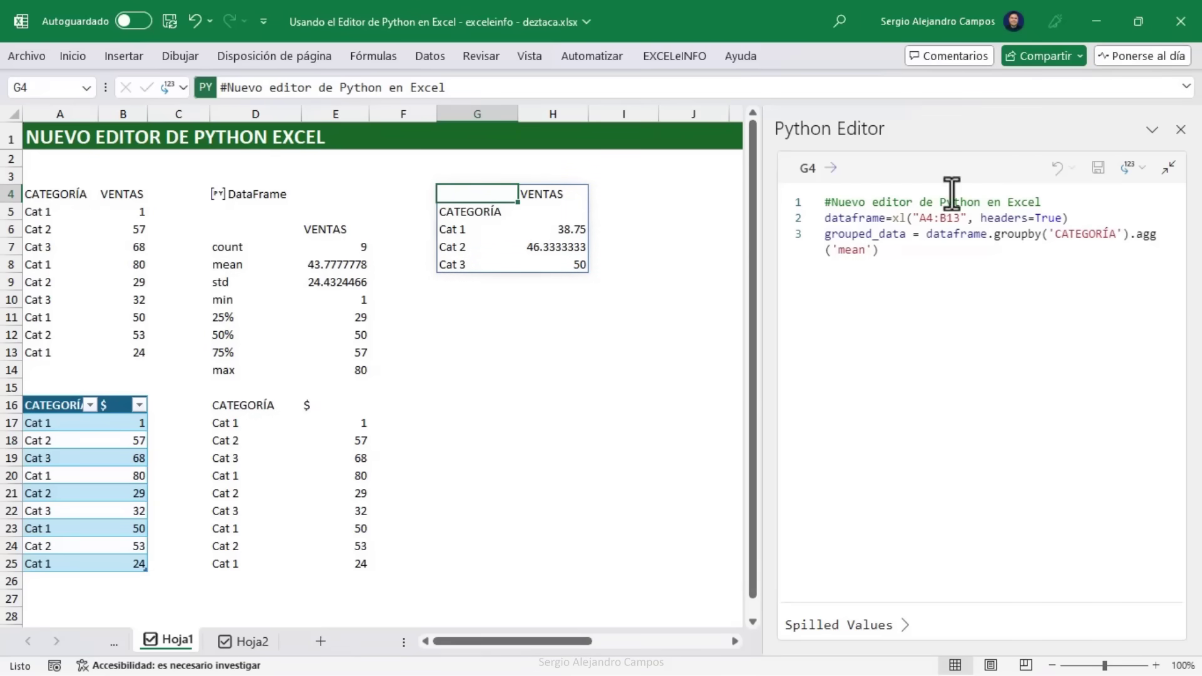
Step: Switch G4's output back to Objeto de Python so it returns a DataFrame
click(1123, 169)
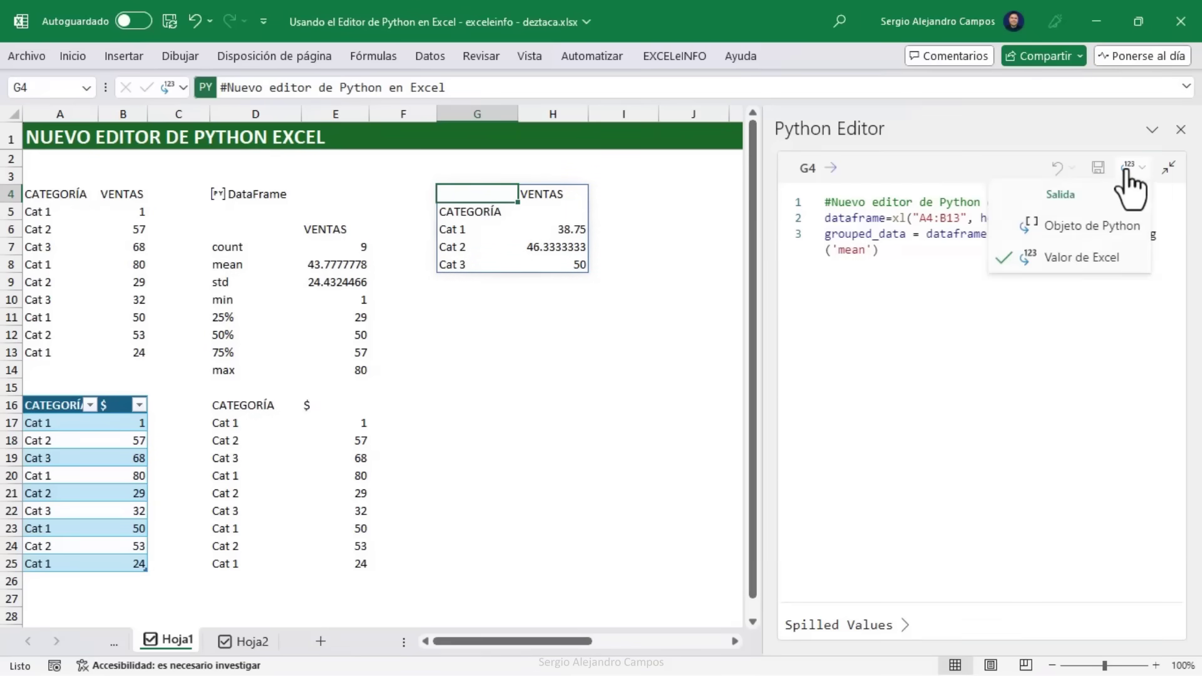
click(1116, 236)
key(ctrl+Return)
Step: Enter =G4.arrayPreview in G6 to spill a preview of the averages
click(475, 228)
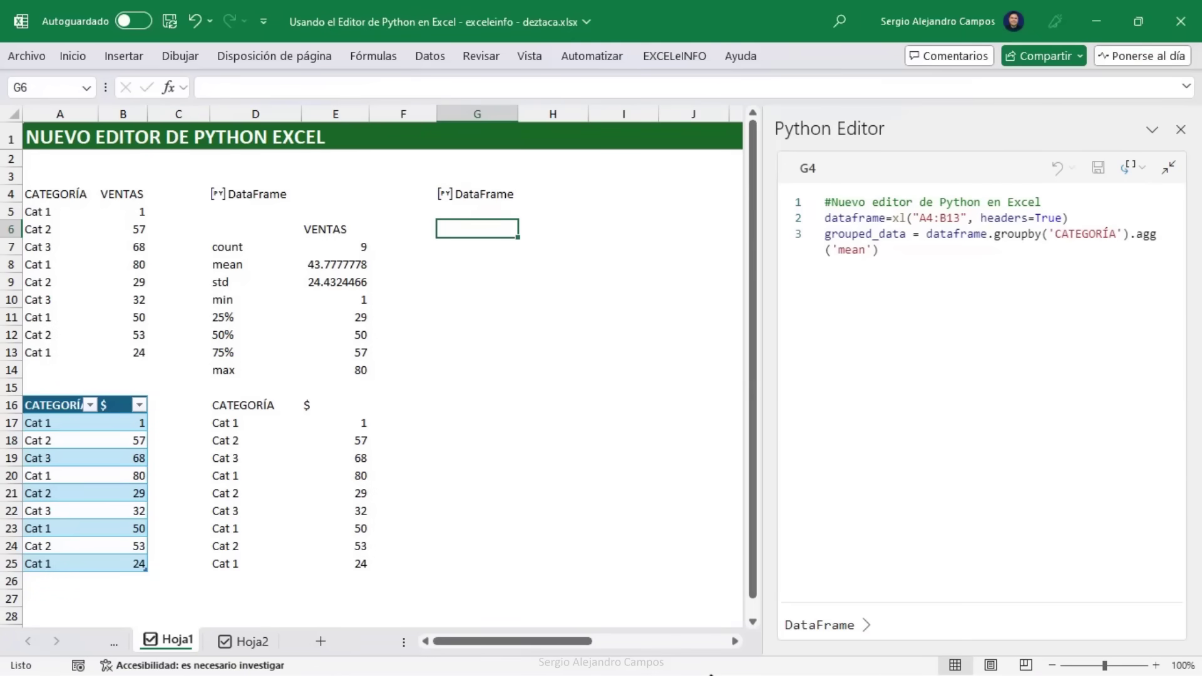
text(=)
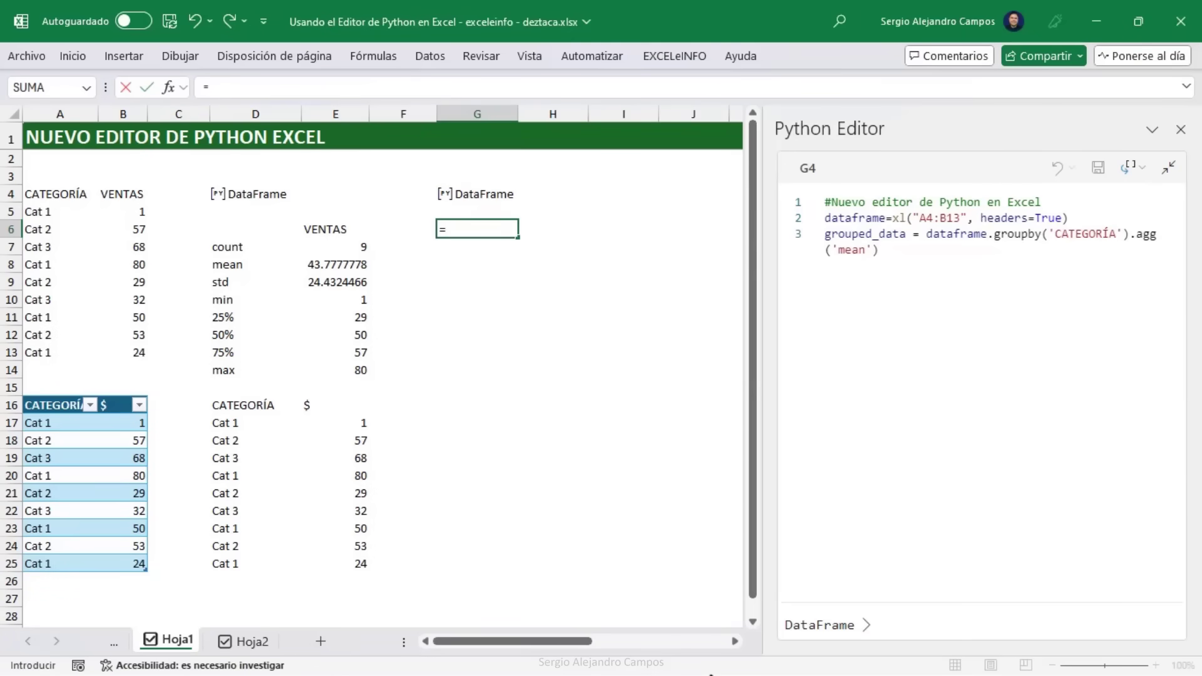
key(Up)
key(Up)
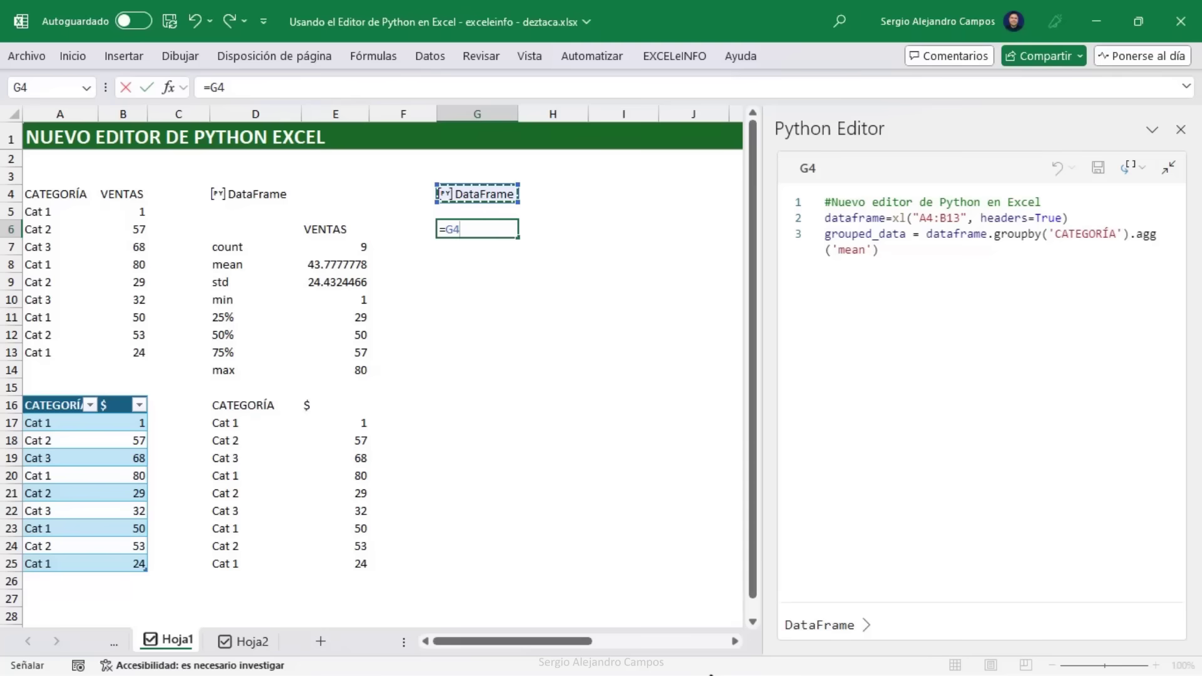
text(.)
key(Down)
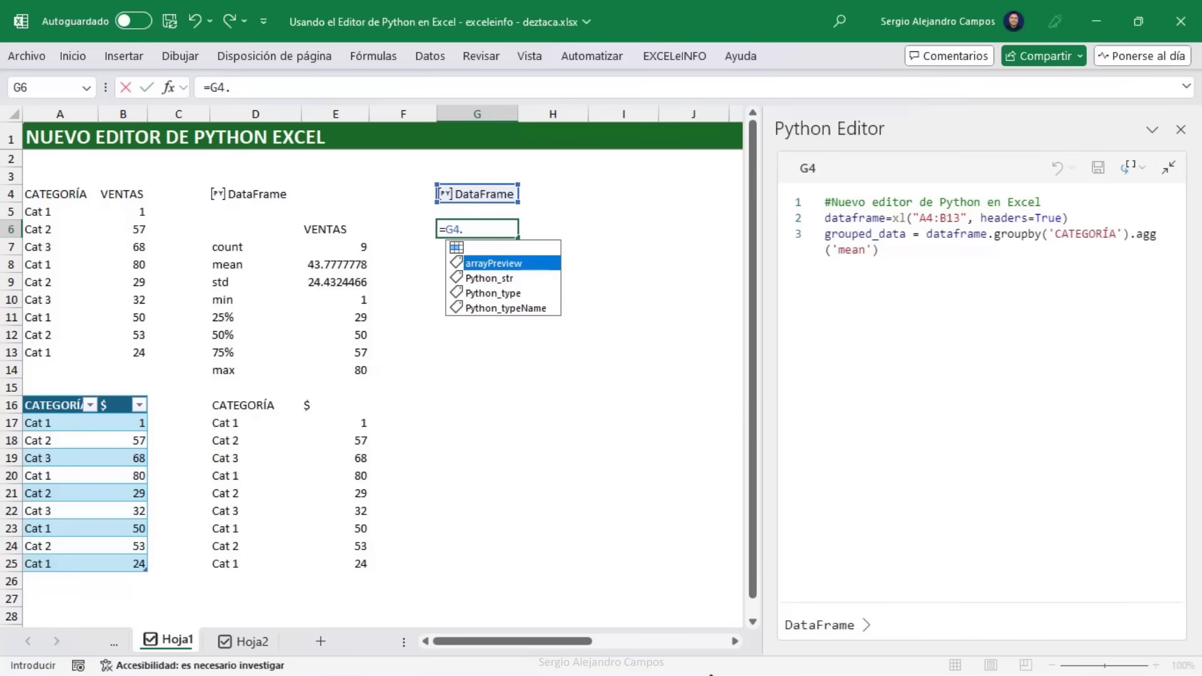
key(Down)
key(Down)
key(Up)
key(Up)
key(Tab)
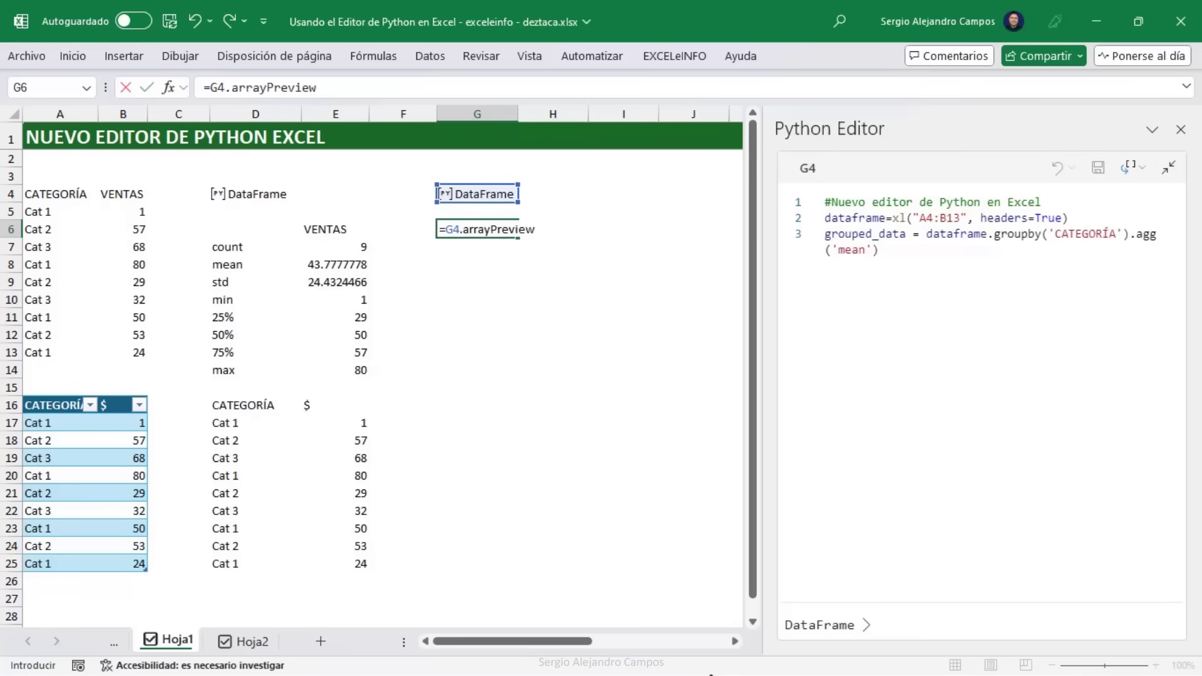
key(Return)
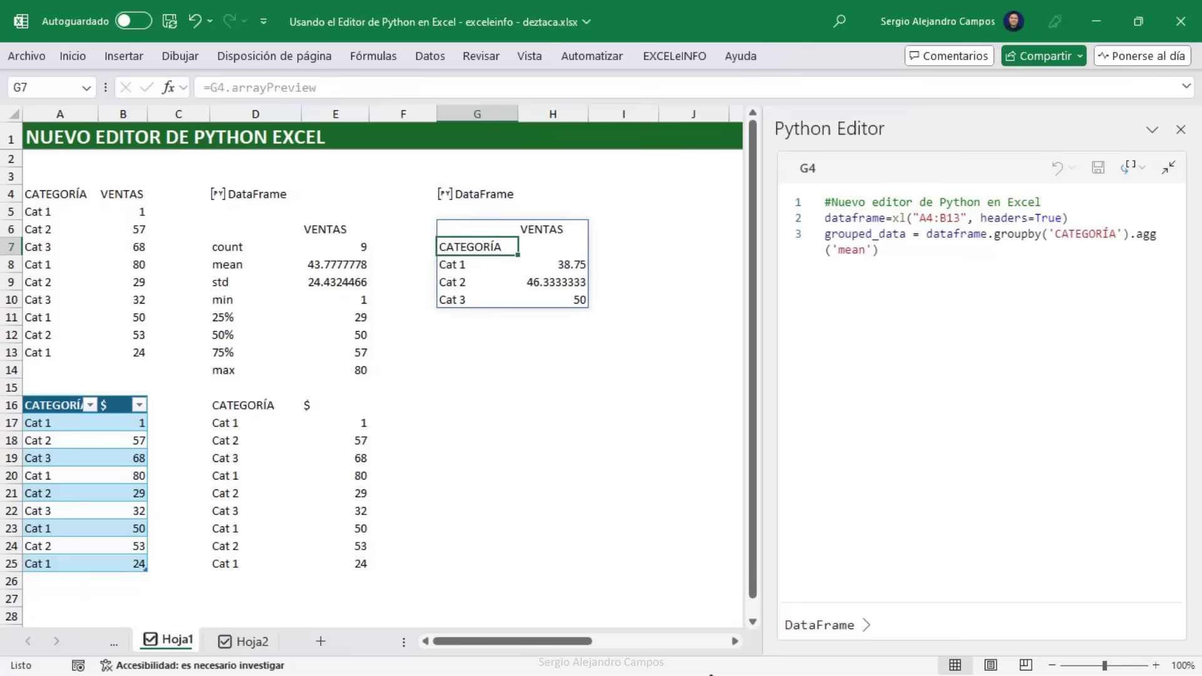
Step: On Hoja2, review the employee table's column headings and first entries
click(241, 642)
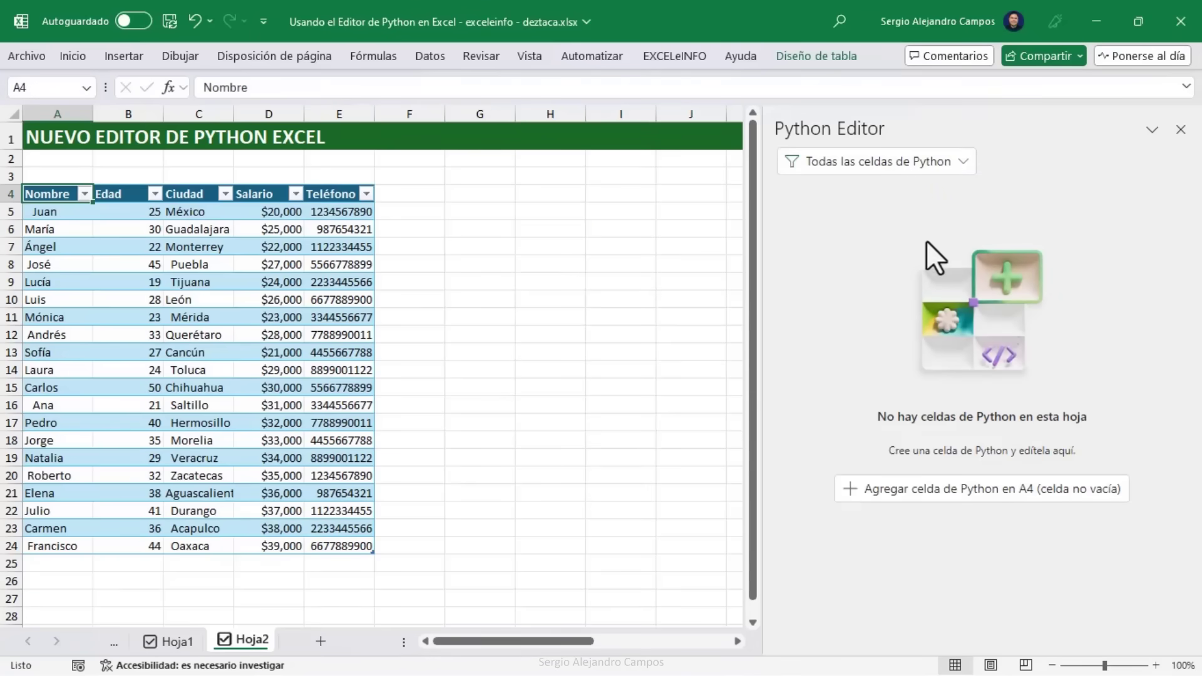
click(56, 213)
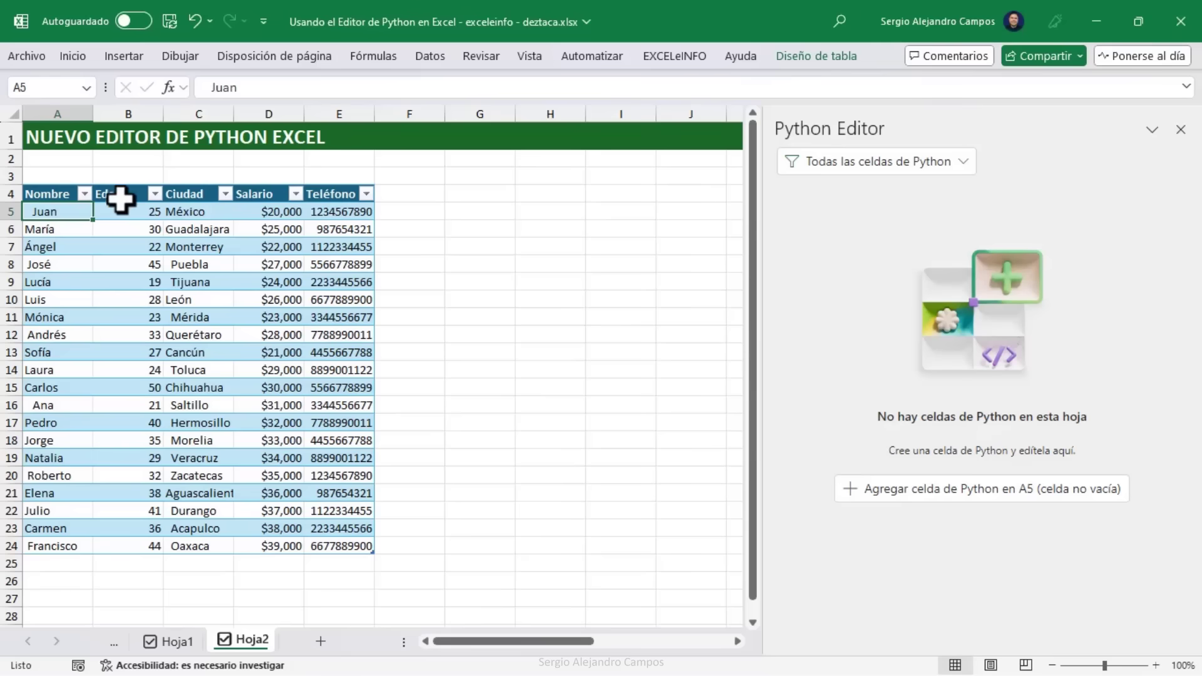
click(123, 196)
click(182, 195)
click(249, 193)
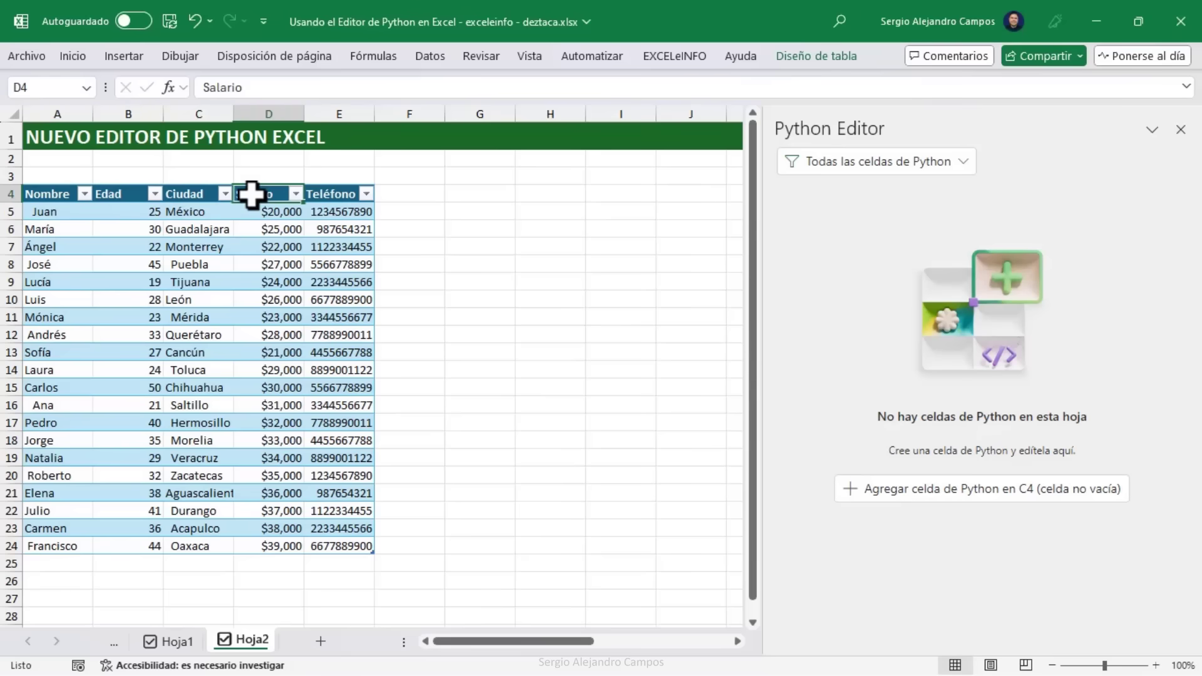
click(330, 194)
click(68, 213)
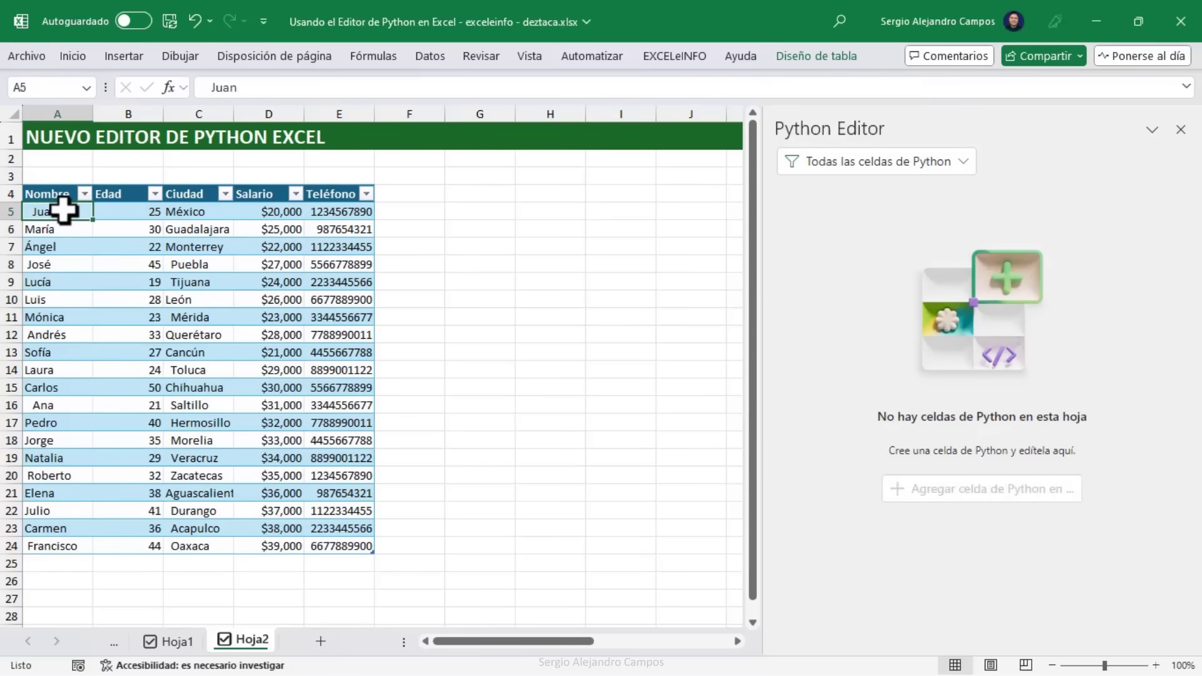
click(191, 262)
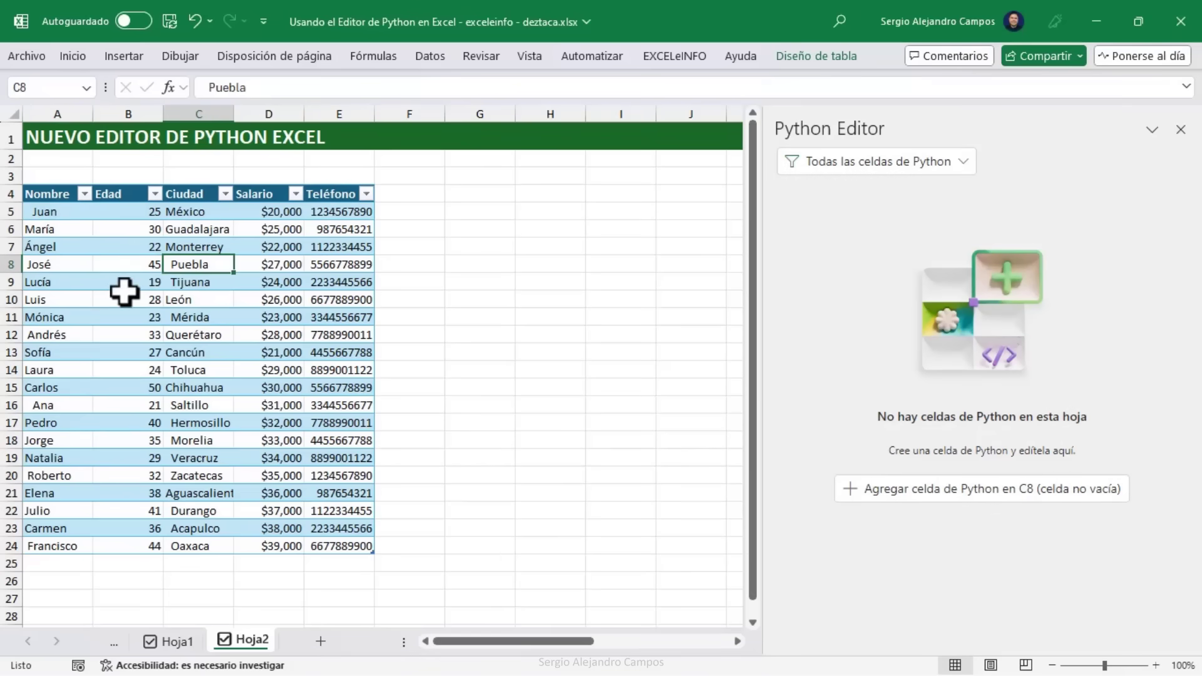
Step: Open several Nombre cells to check for leading spaces, leaving them unchanged
double_click(50, 283)
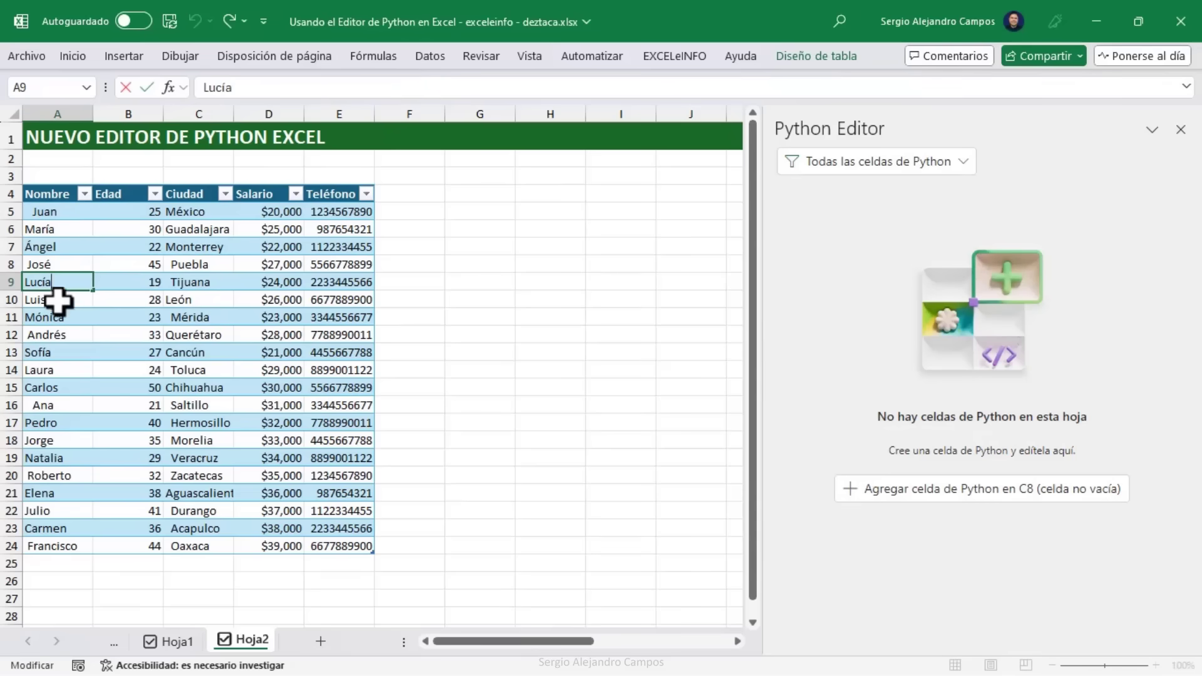
key(Escape)
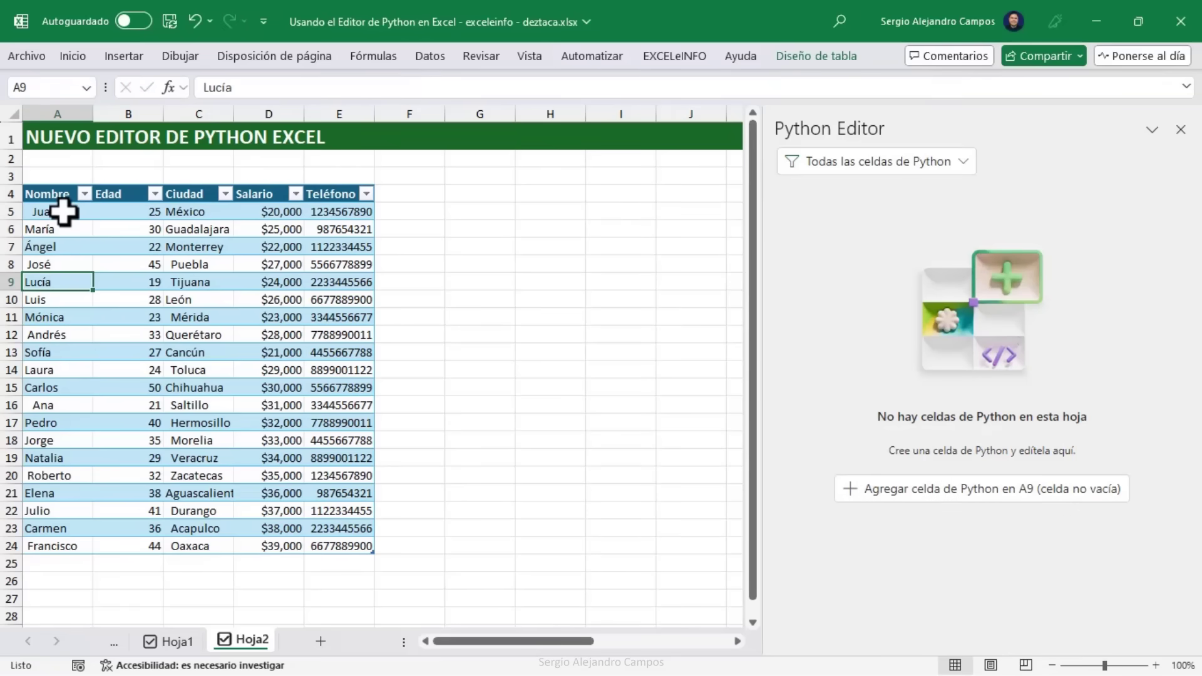
double_click(61, 213)
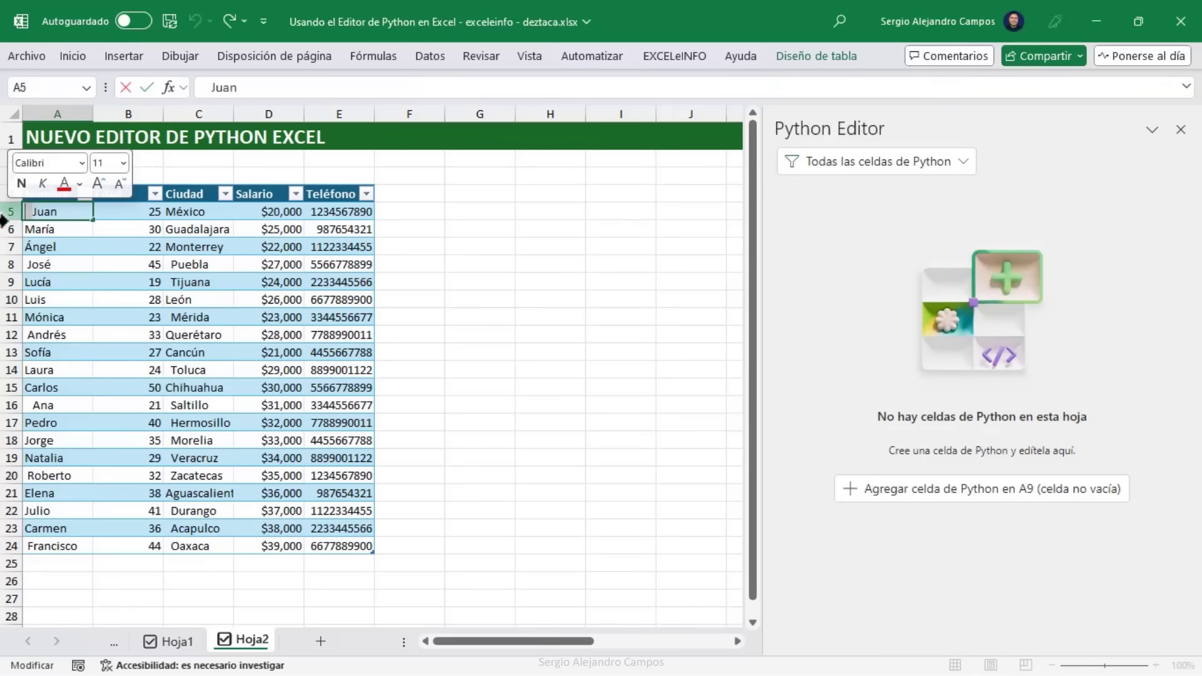
key(Escape)
double_click(71, 320)
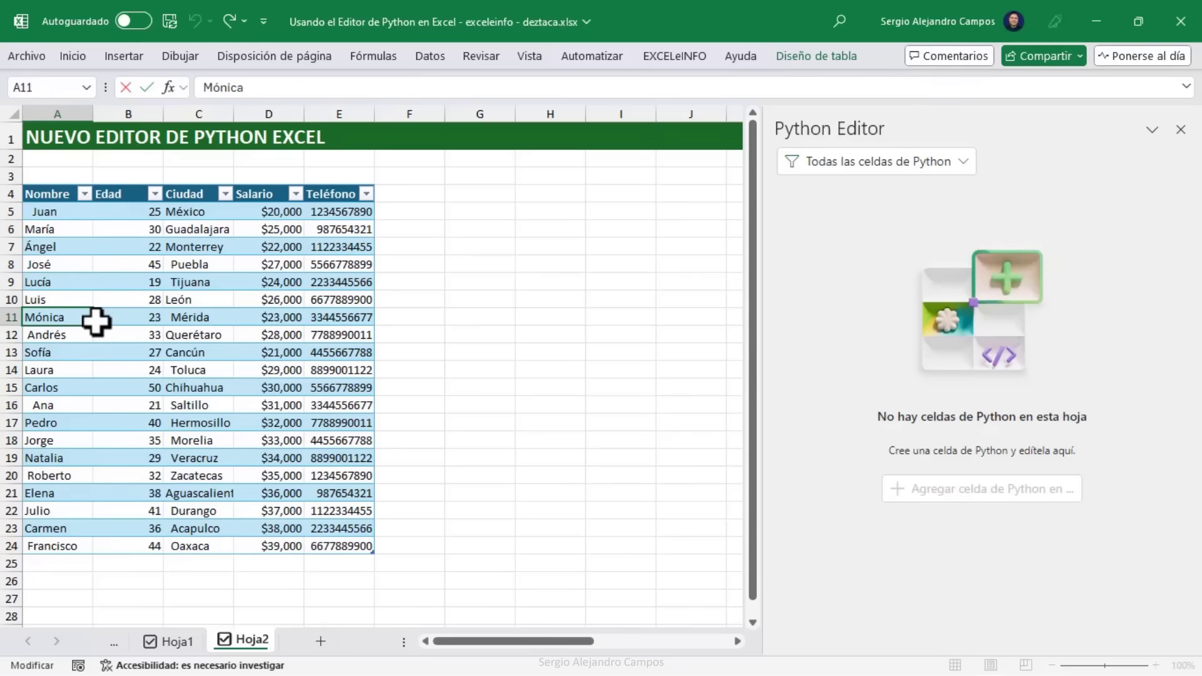
key(Return)
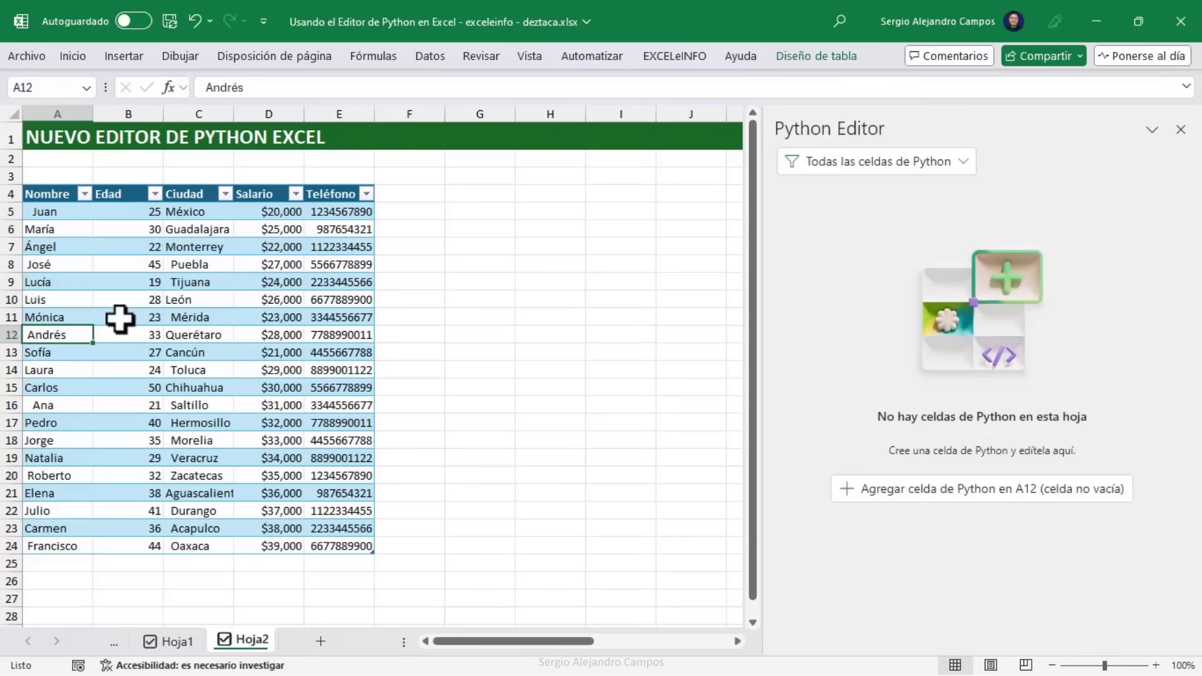
double_click(65, 371)
key(Return)
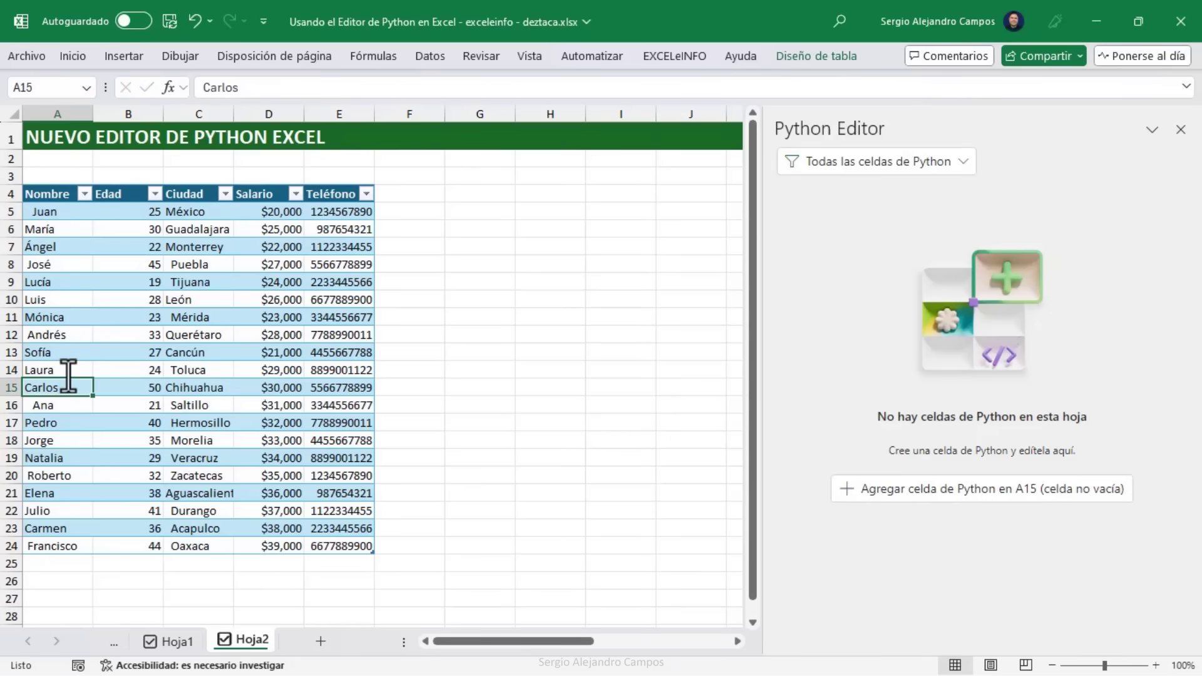
Step: Check the México, Puebla and Tijuana entries, then narrow the Edad column to 6.14
click(194, 212)
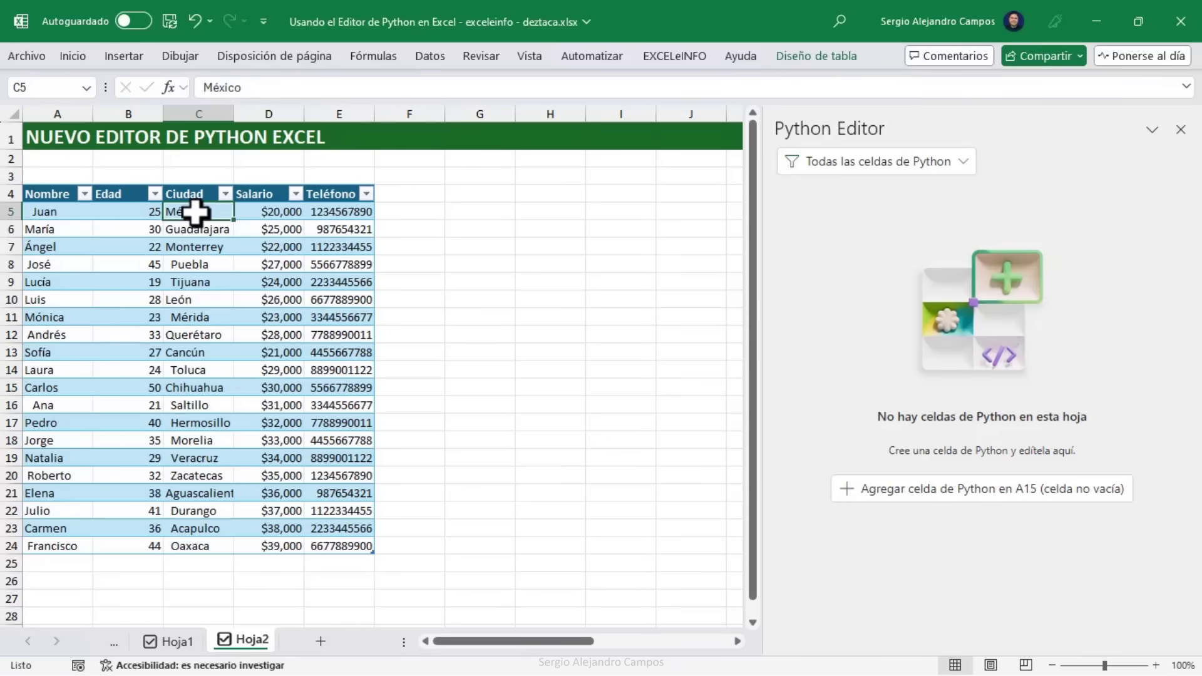
click(188, 266)
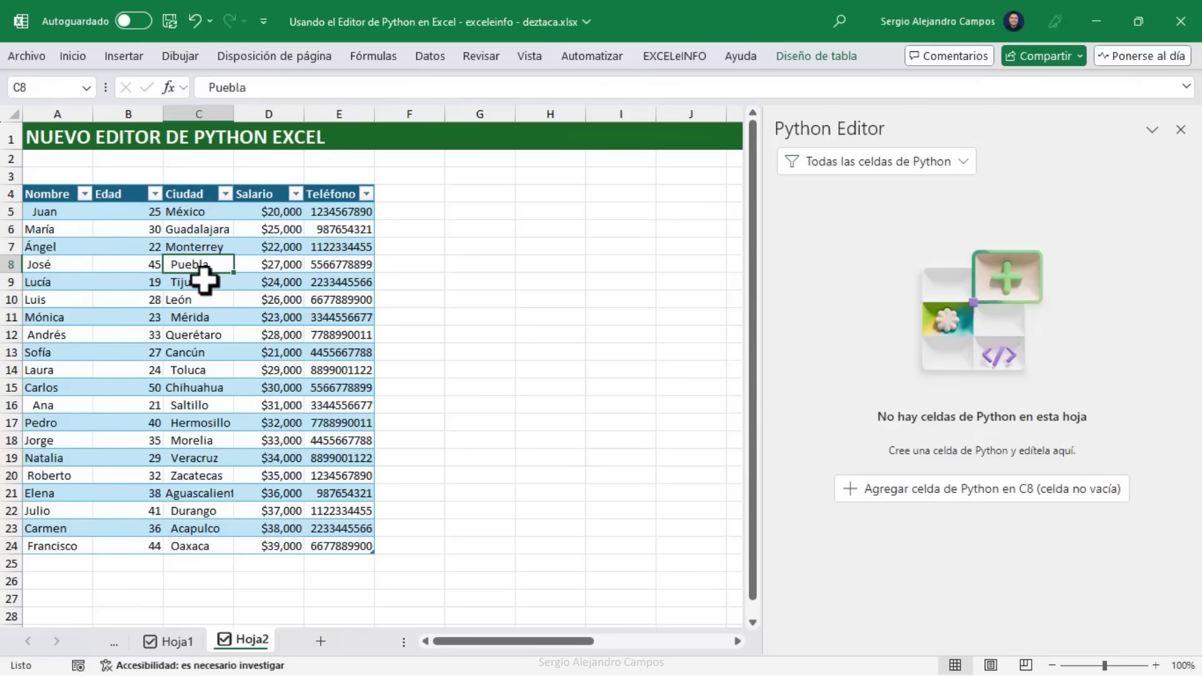
click(204, 282)
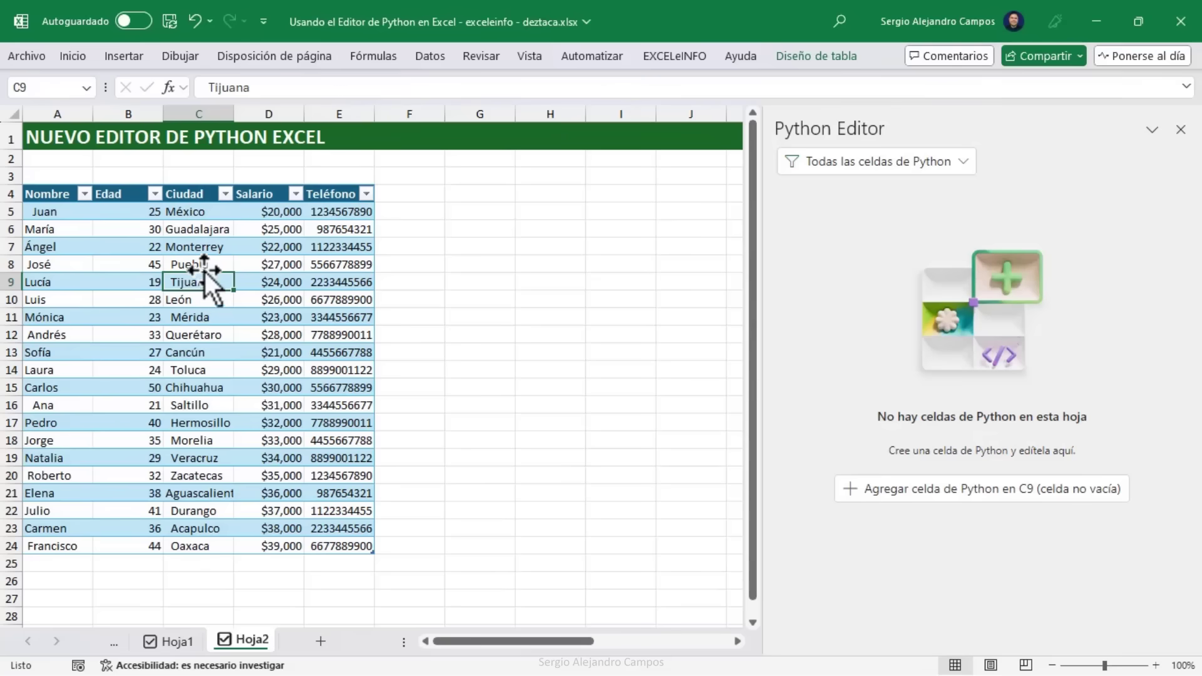
click(200, 213)
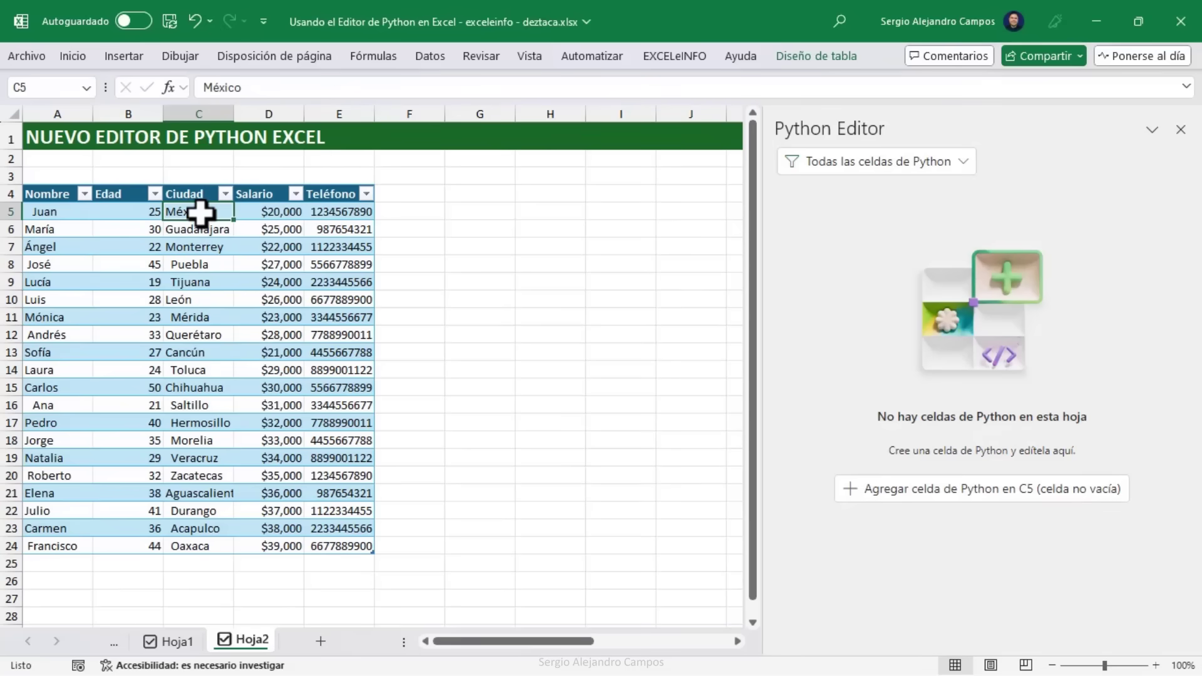
drag(163, 114, 134, 119)
click(56, 216)
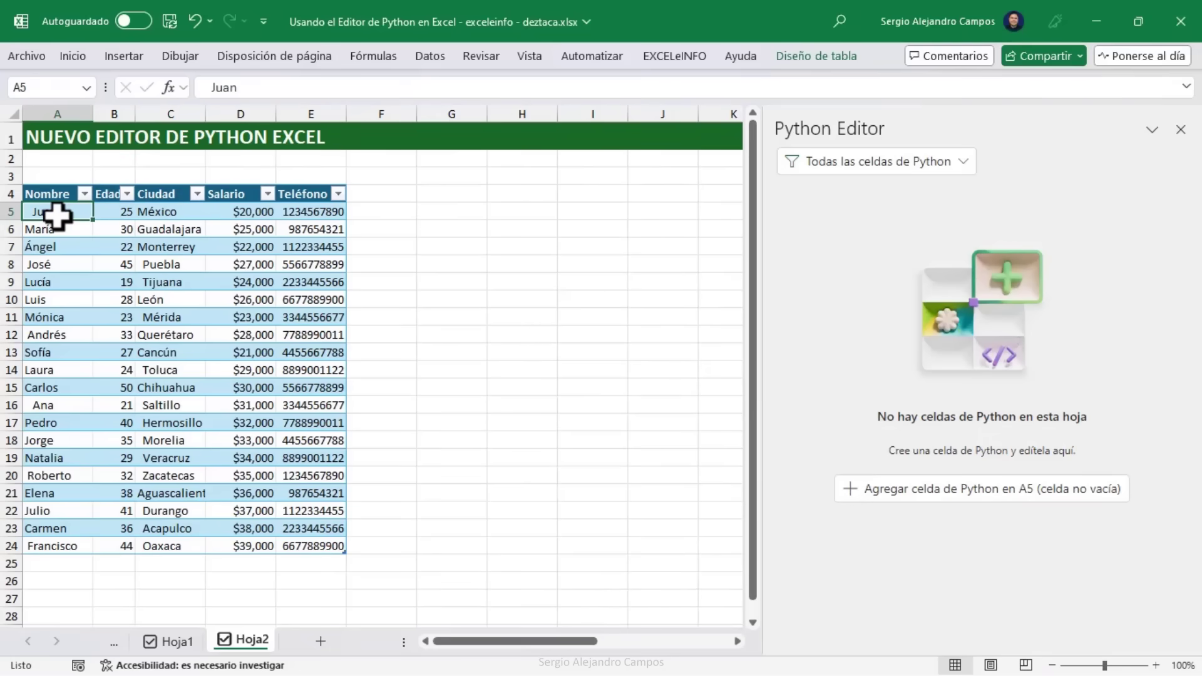
click(164, 211)
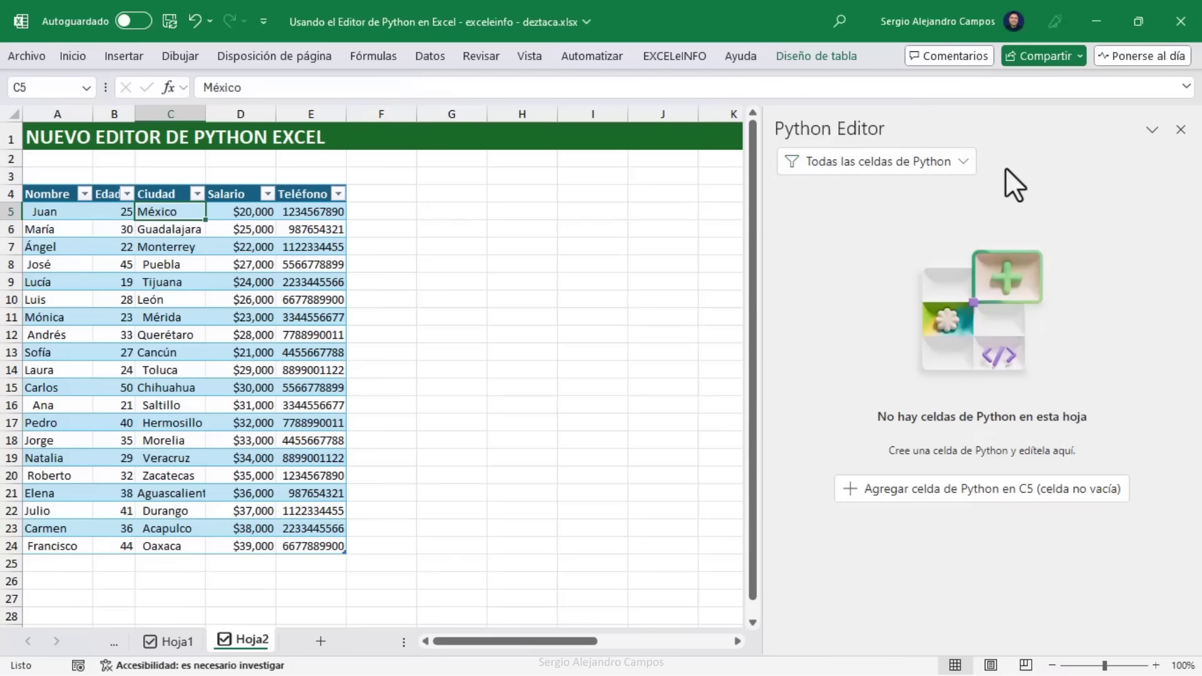
click(964, 164)
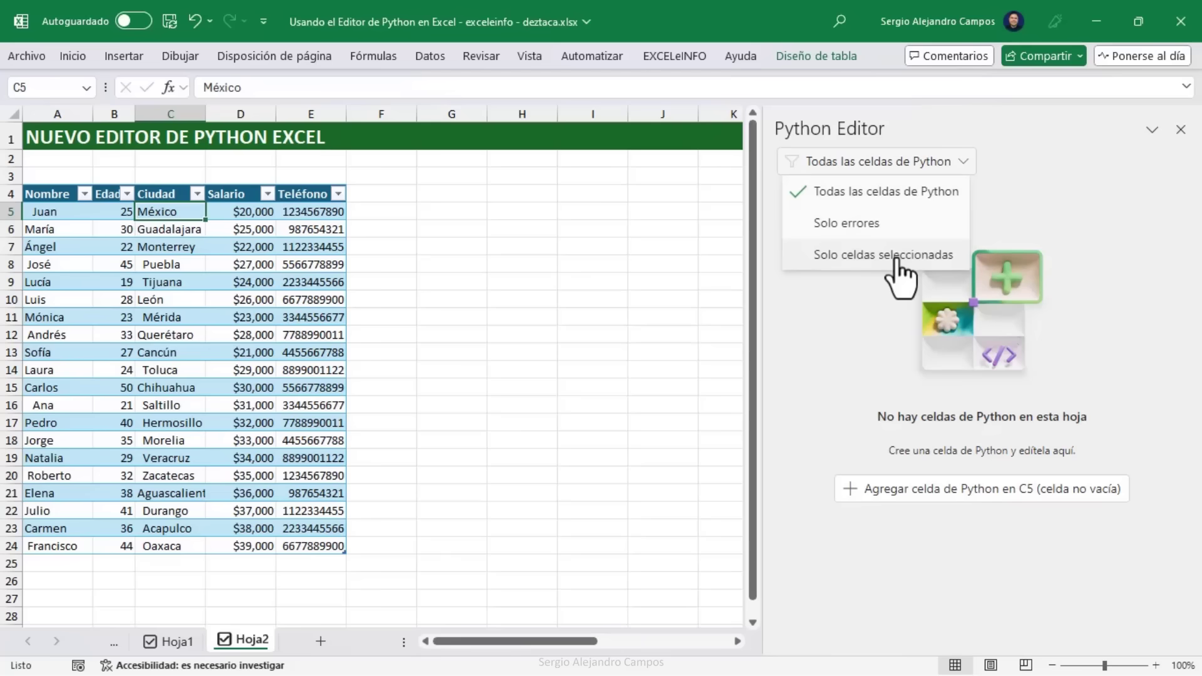
click(896, 198)
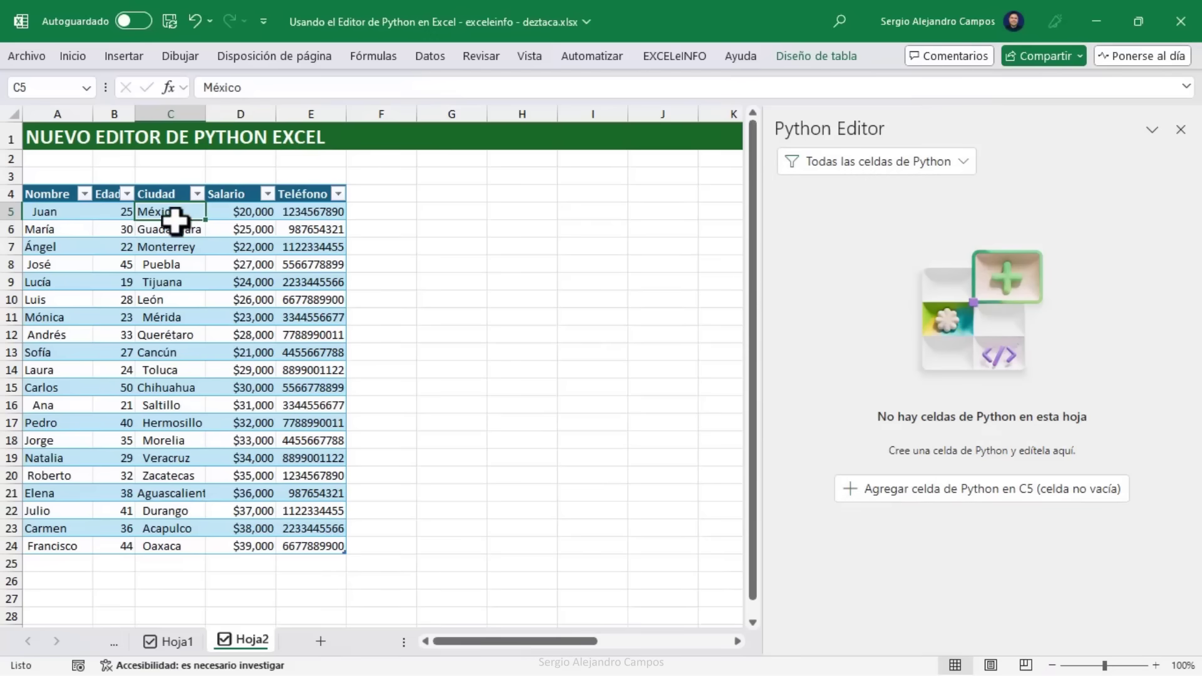
click(439, 199)
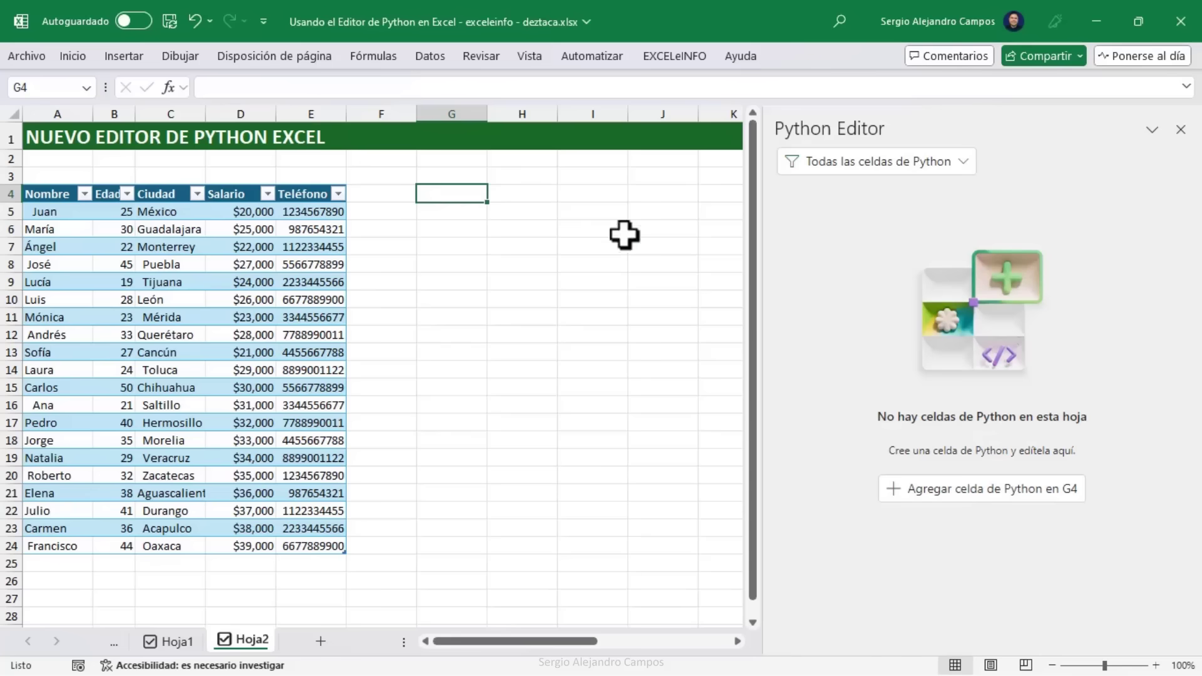
Step: Add a Python cell in G4, confirm the table is named NOMBRES, and expand and widen the editor
click(1019, 489)
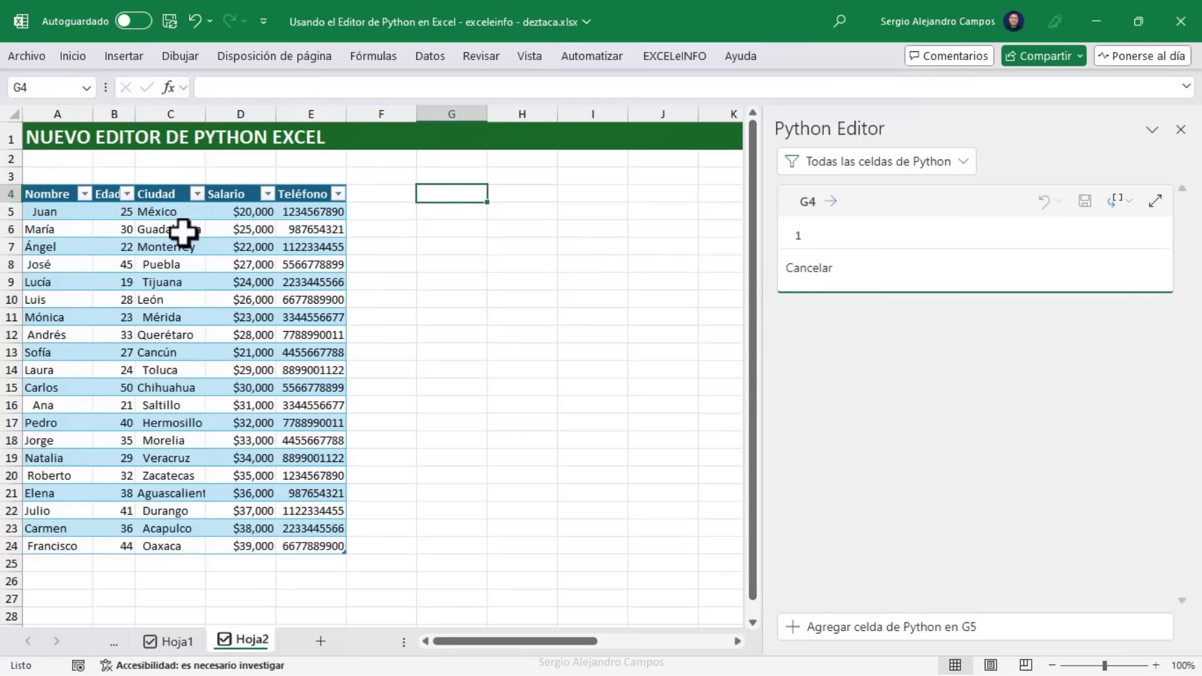
click(164, 246)
click(829, 55)
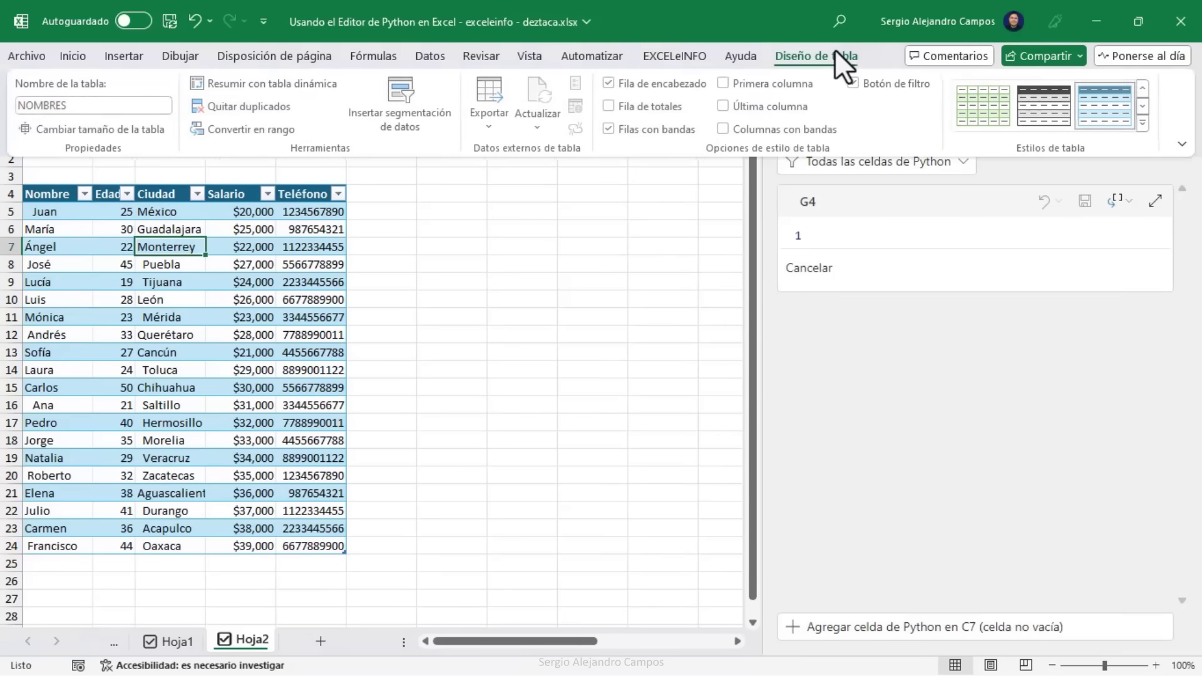
click(918, 241)
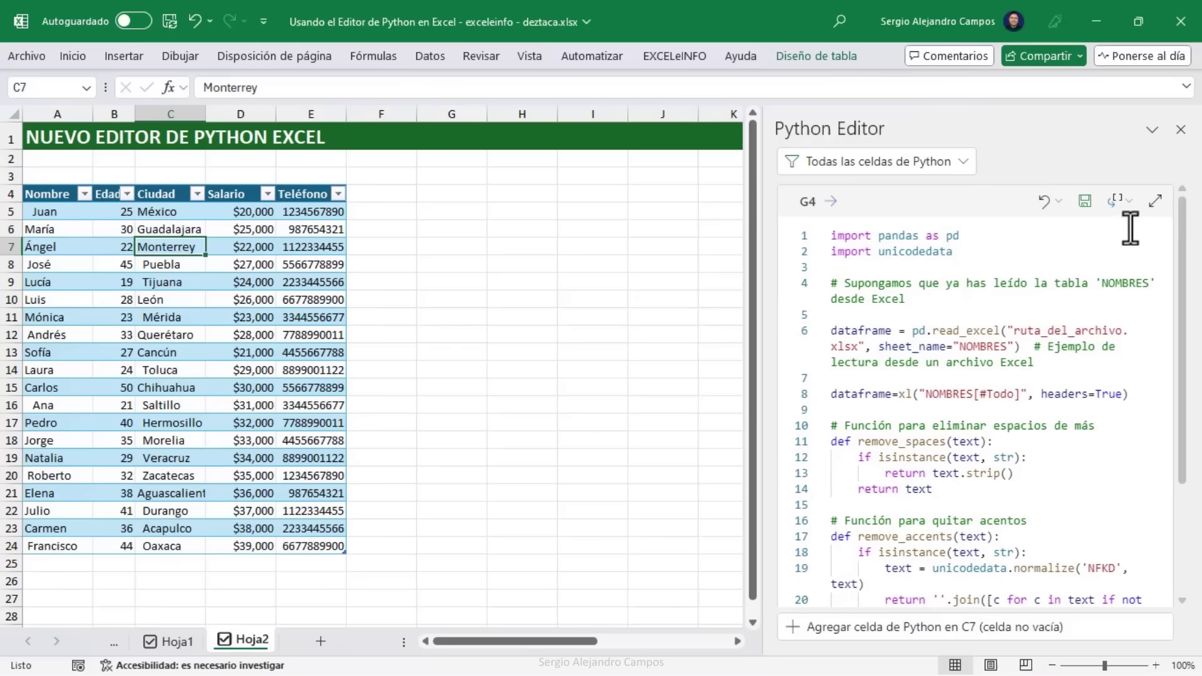
click(1155, 199)
drag(749, 297, 551, 299)
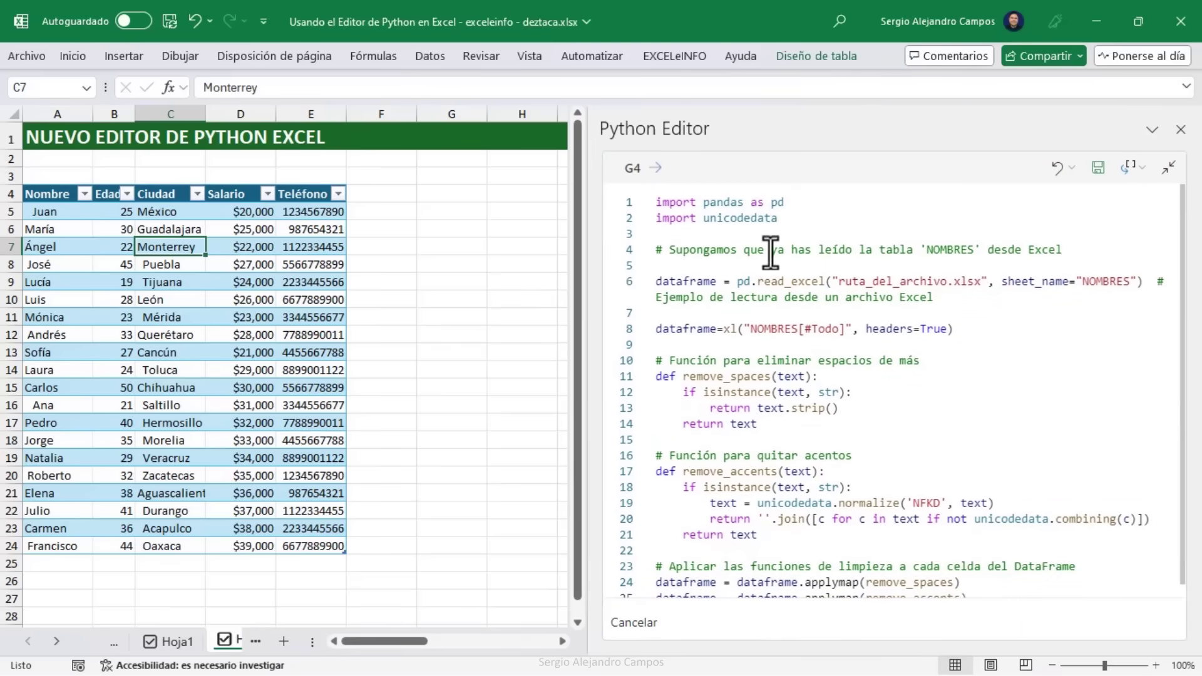
click(661, 202)
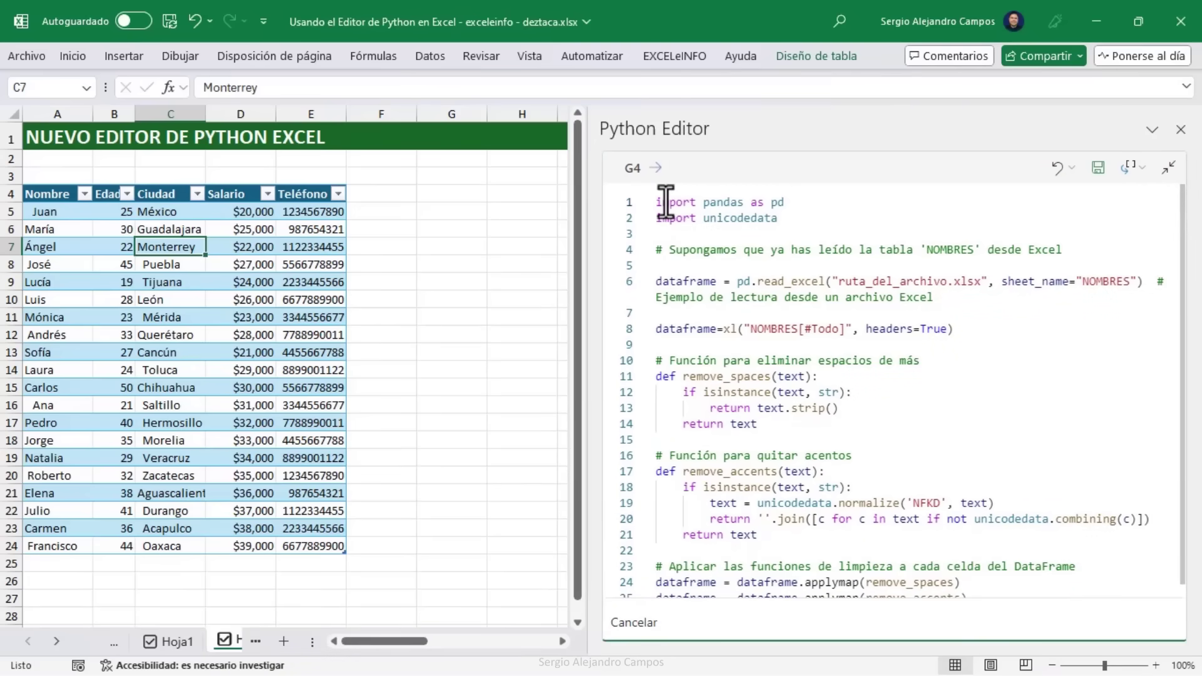
click(723, 202)
click(703, 218)
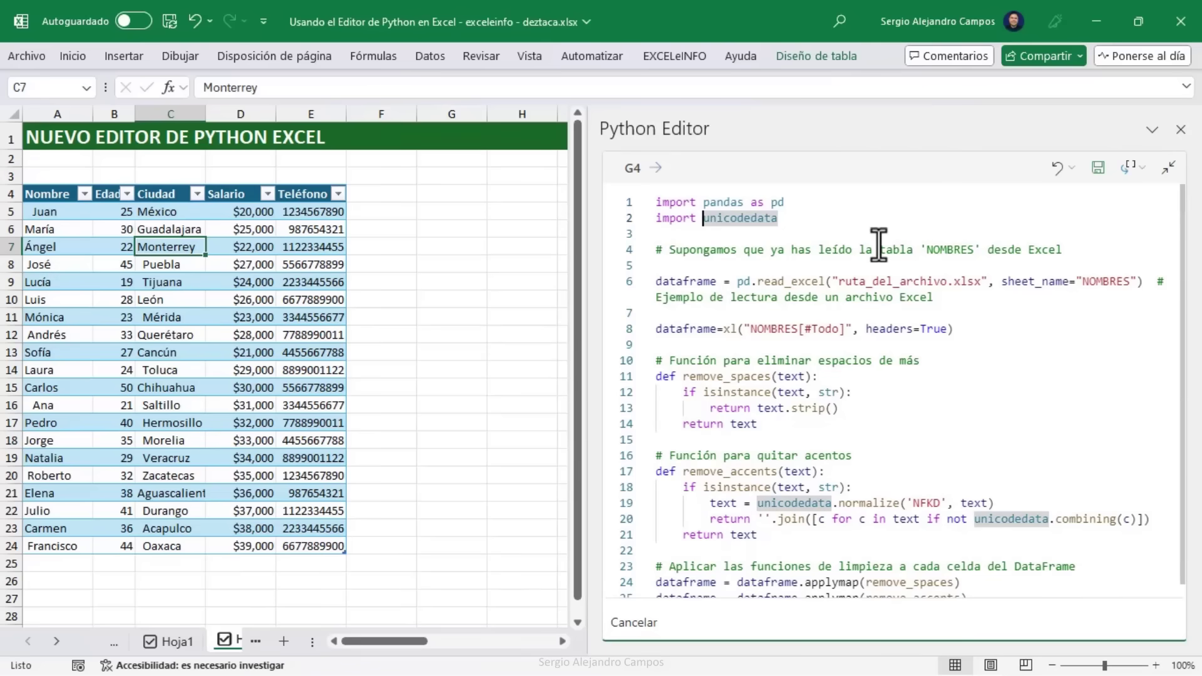
click(704, 281)
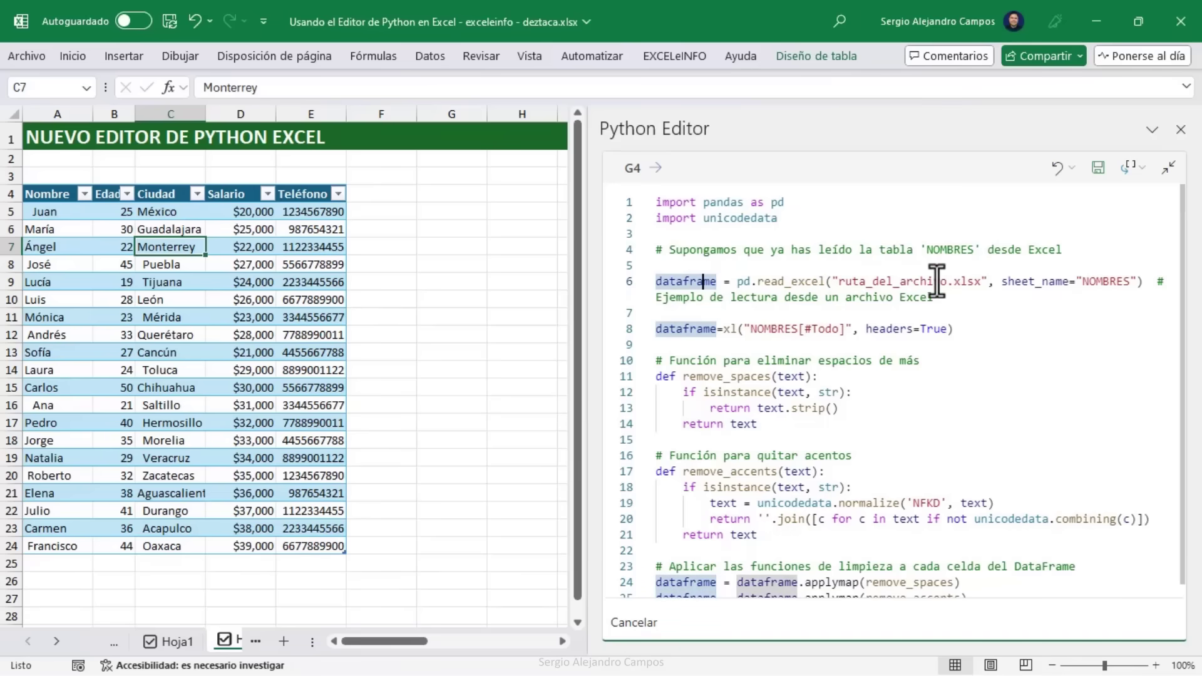
drag(656, 281, 1143, 281)
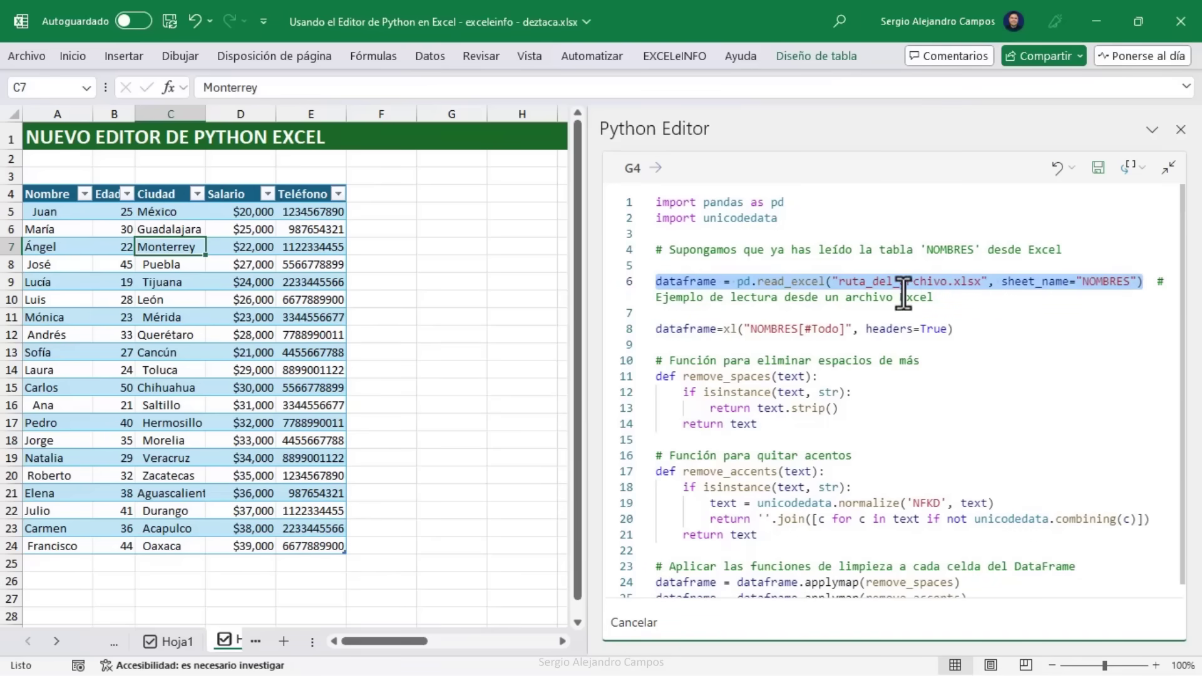
click(871, 282)
drag(838, 281, 980, 282)
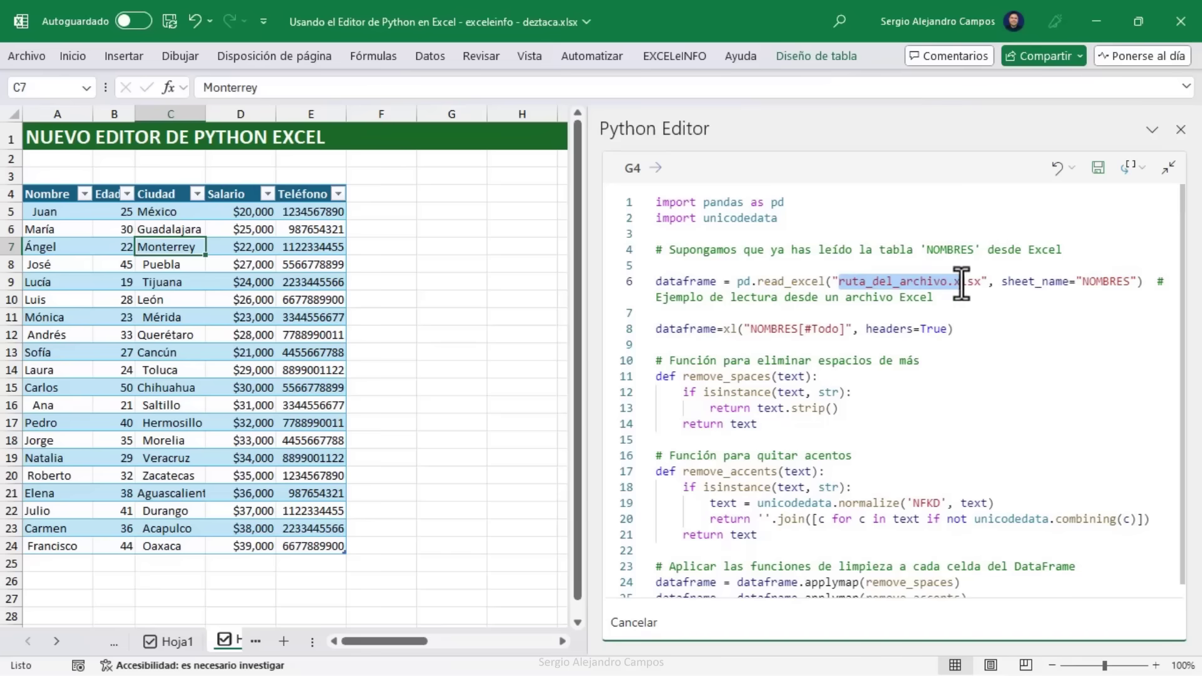
click(839, 282)
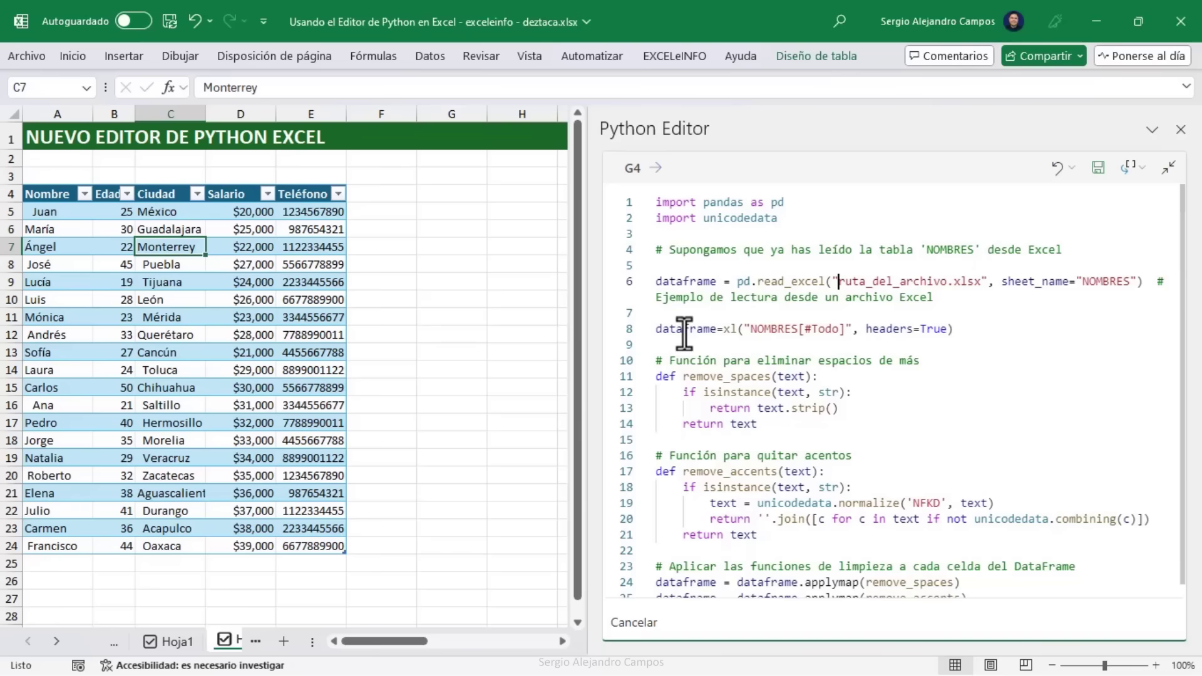
click(655, 281)
Step: Review line 8's xl() call loading the NOMBRES table from A4:D20
text(#)
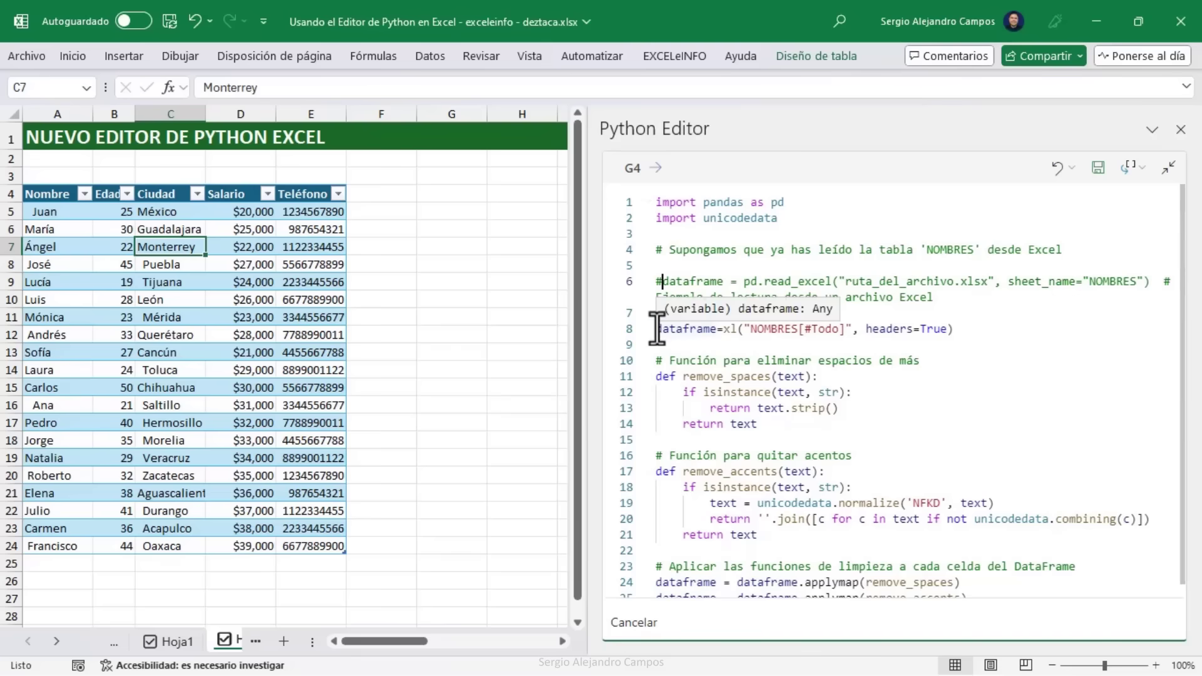
double_click(729, 330)
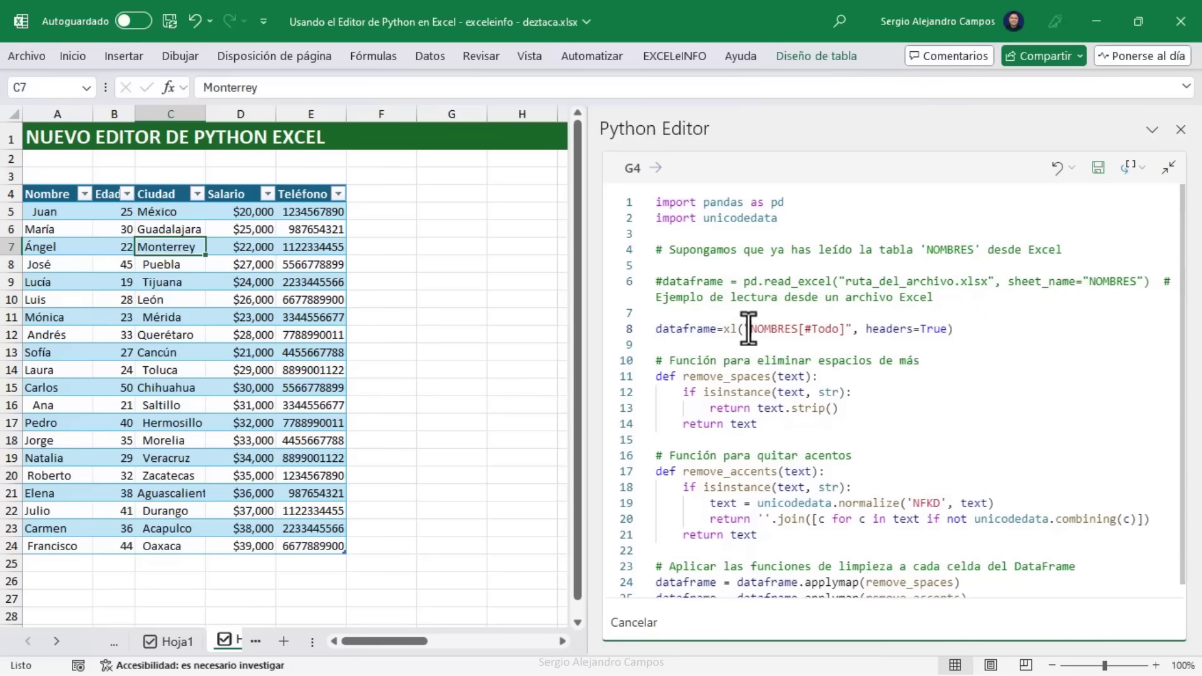
double_click(771, 329)
click(817, 328)
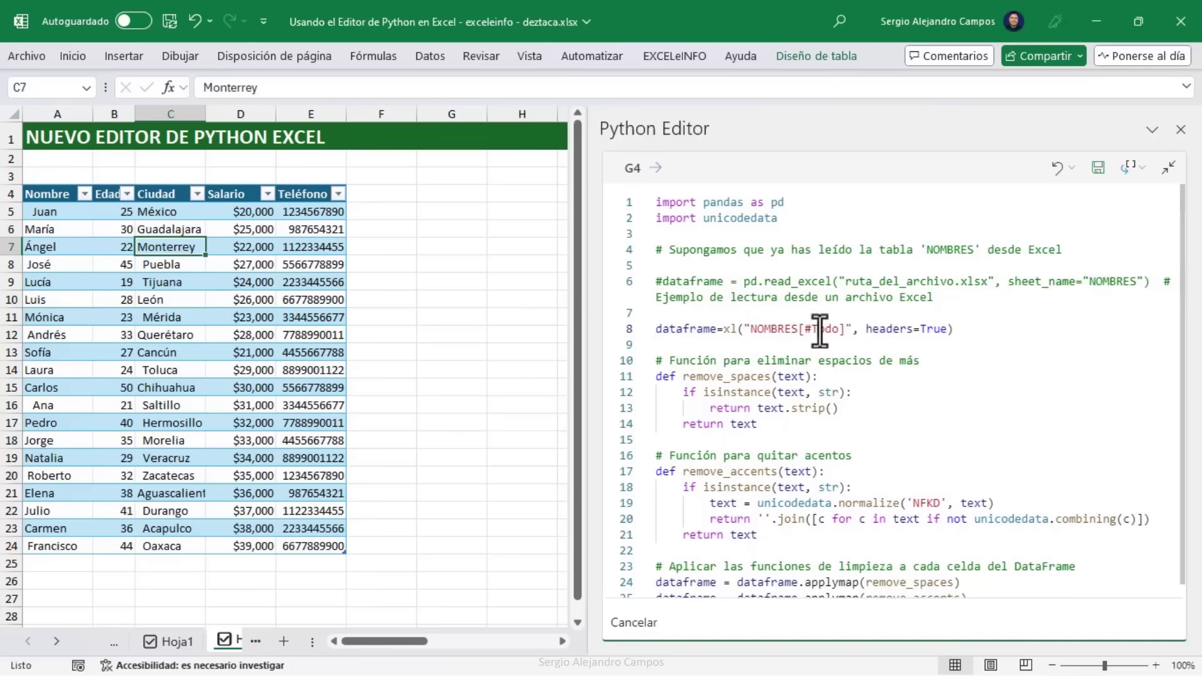
click(932, 328)
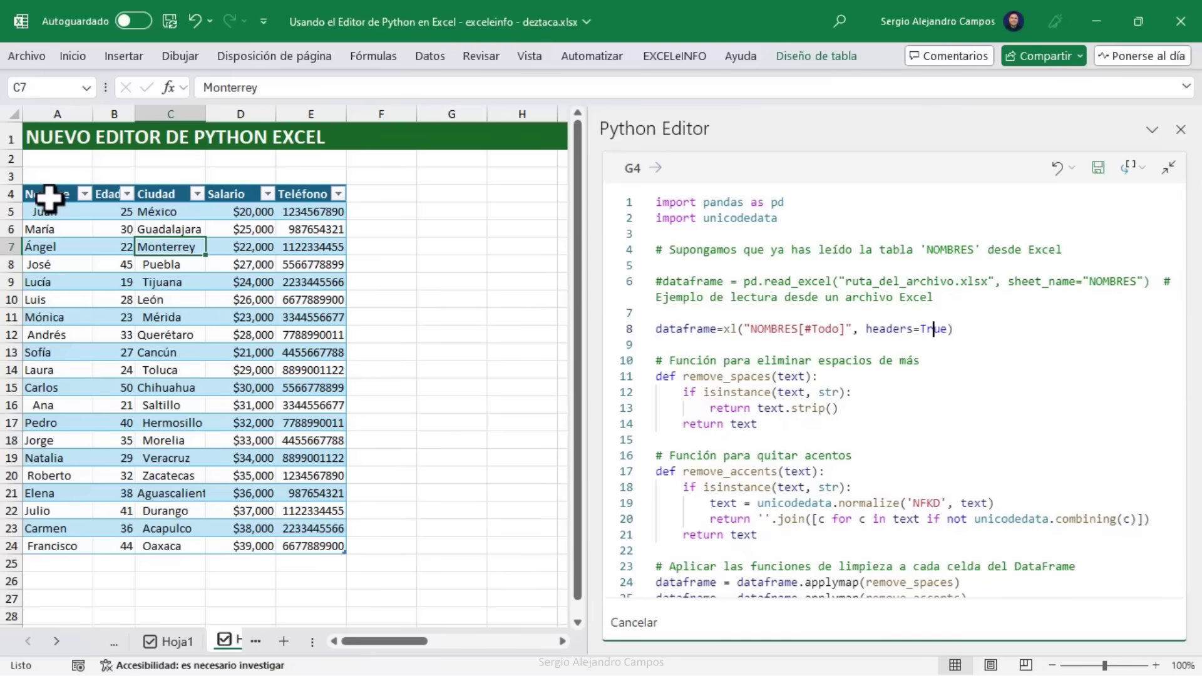
drag(48, 196, 246, 471)
click(797, 367)
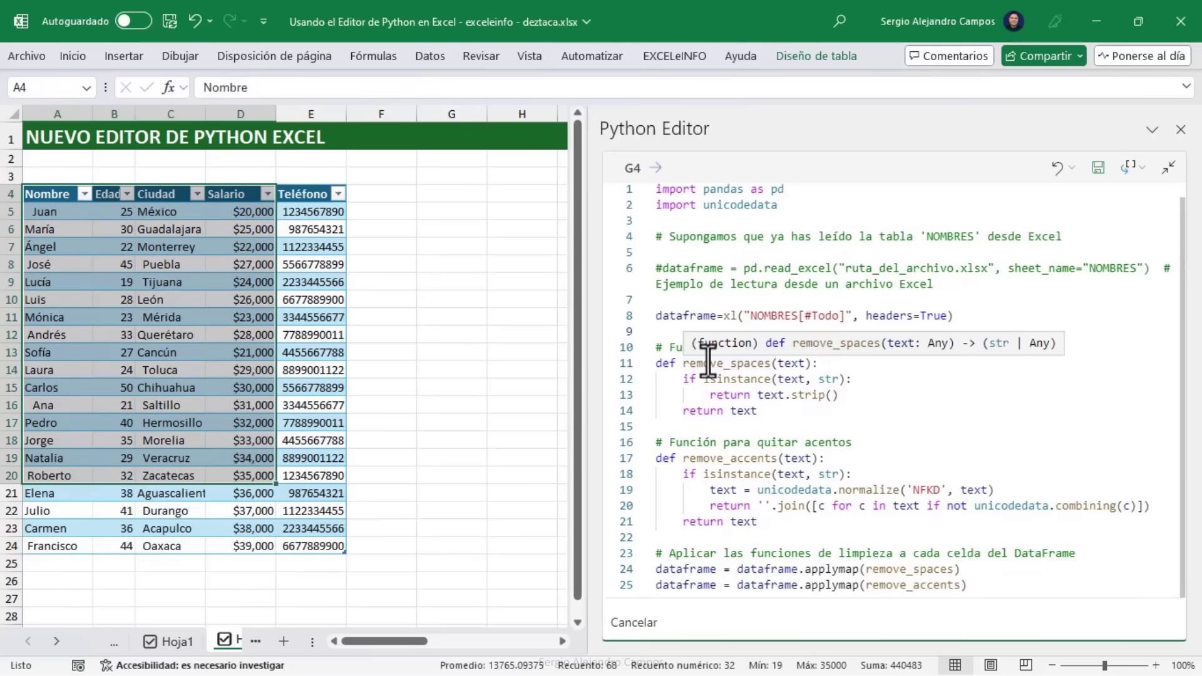
Step: Review the remove_spaces and remove_accents functions and their applymap calls on lines 24–25
click(846, 364)
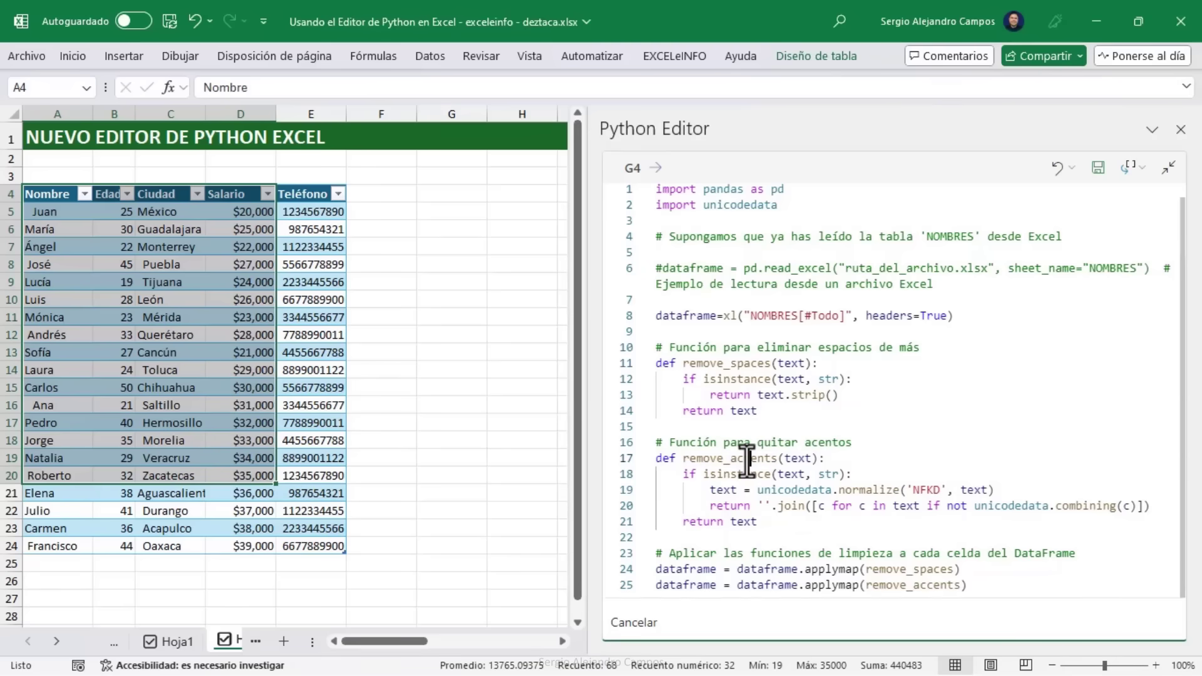
click(844, 462)
click(820, 427)
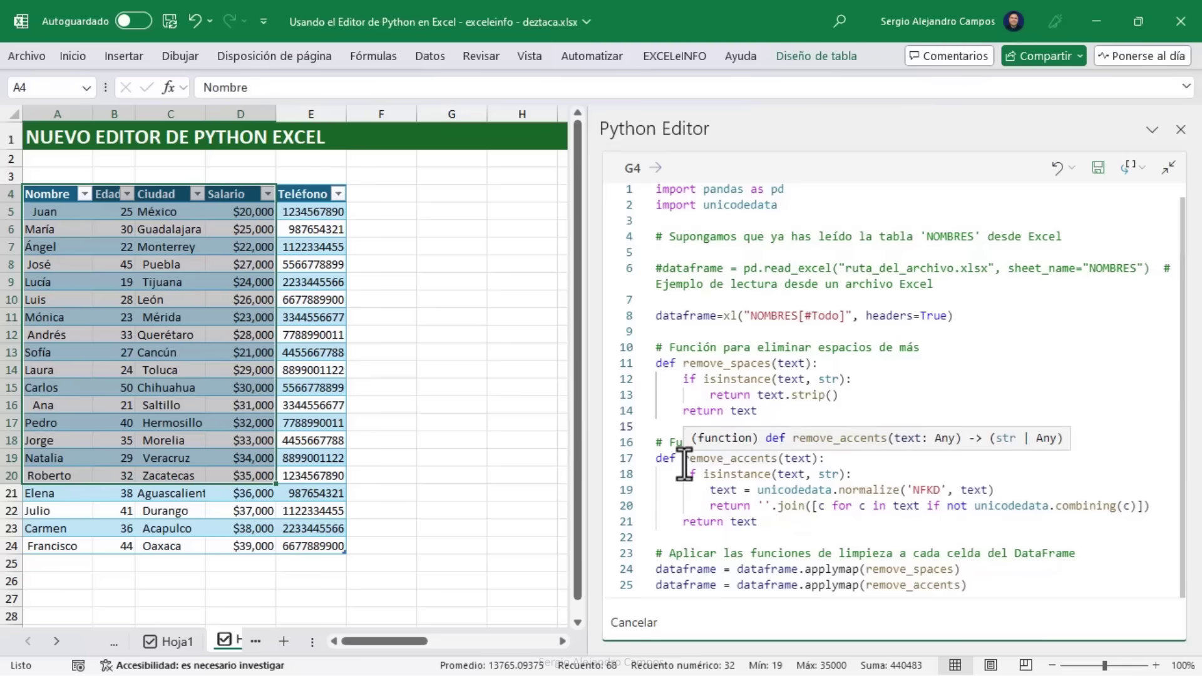
click(740, 365)
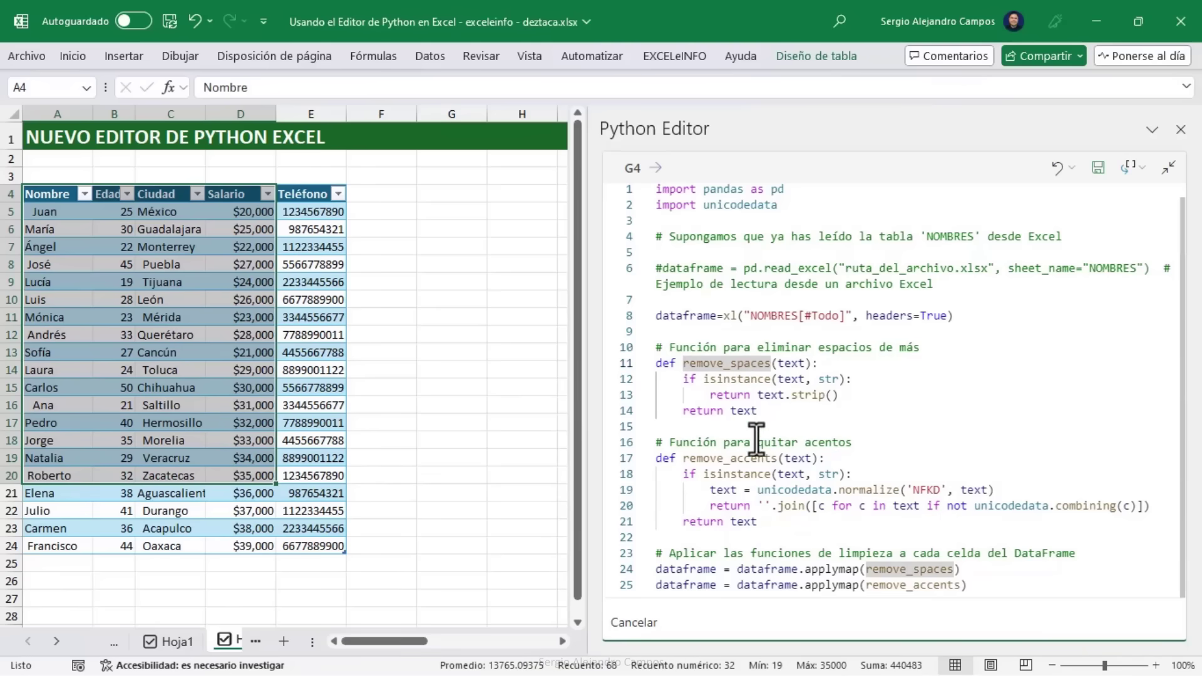
click(743, 459)
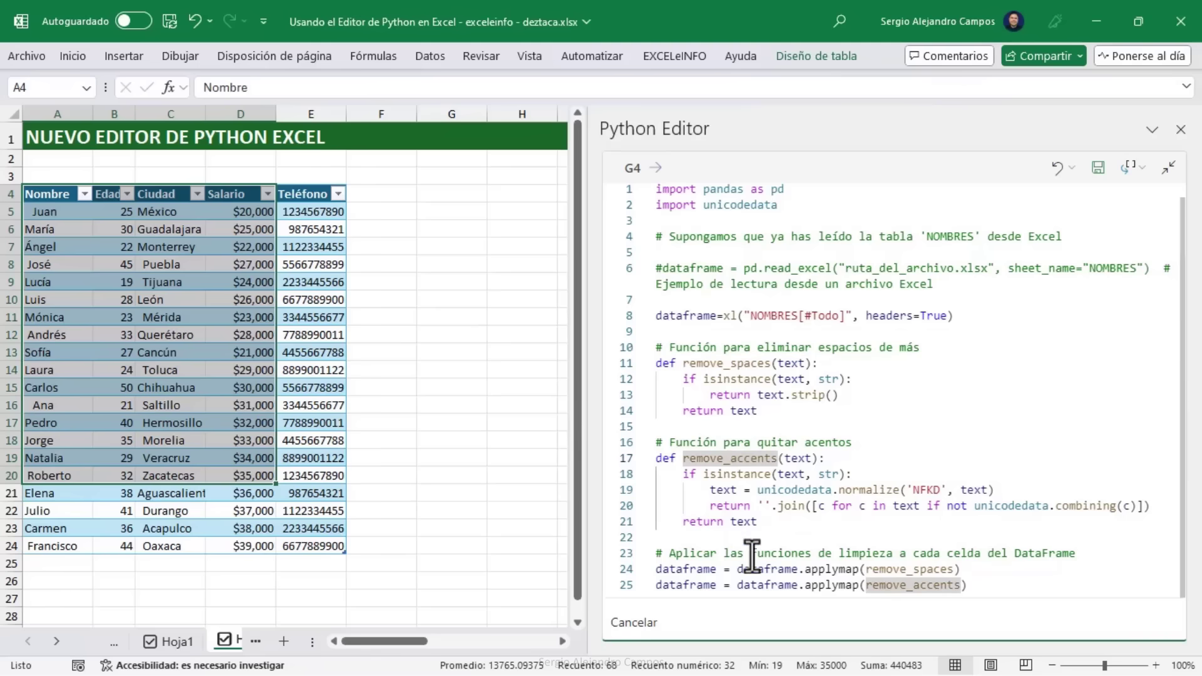
mouse_move(657, 570)
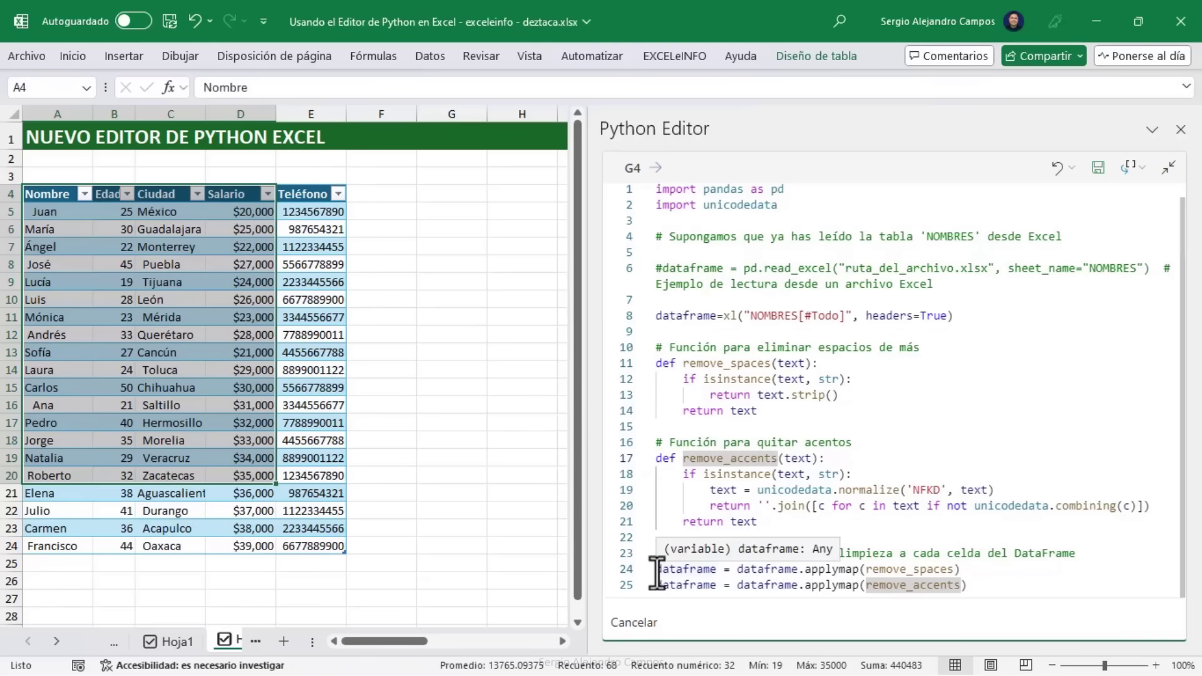
click(713, 569)
click(864, 570)
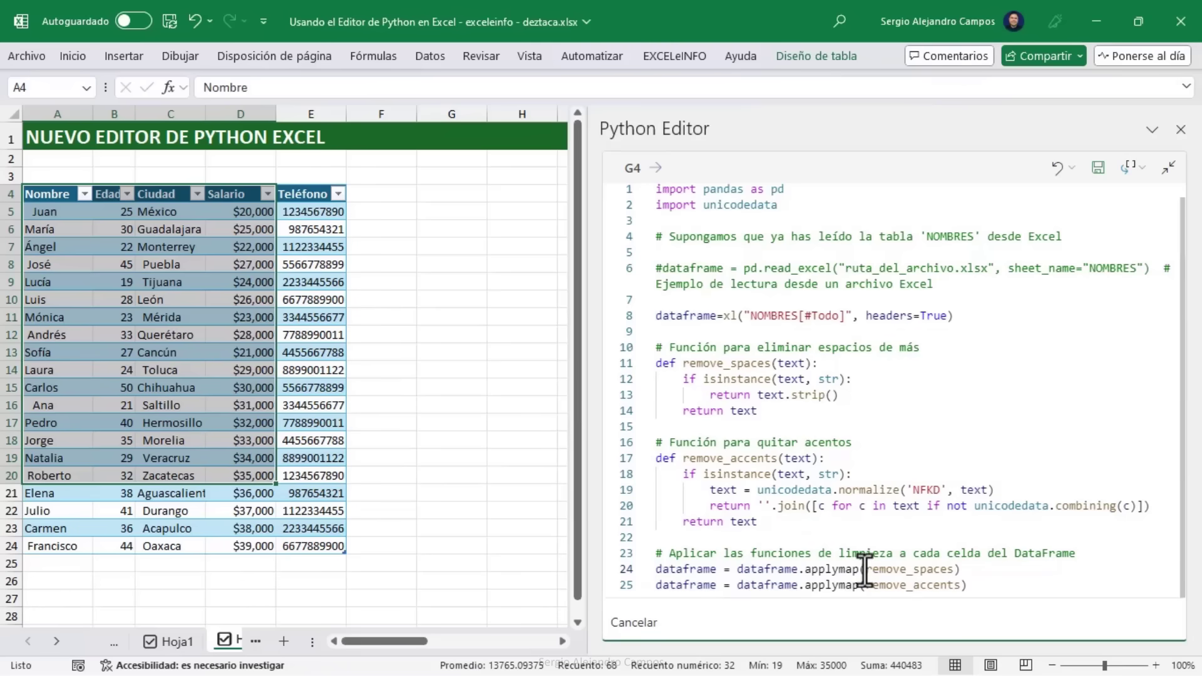
drag(864, 570, 954, 569)
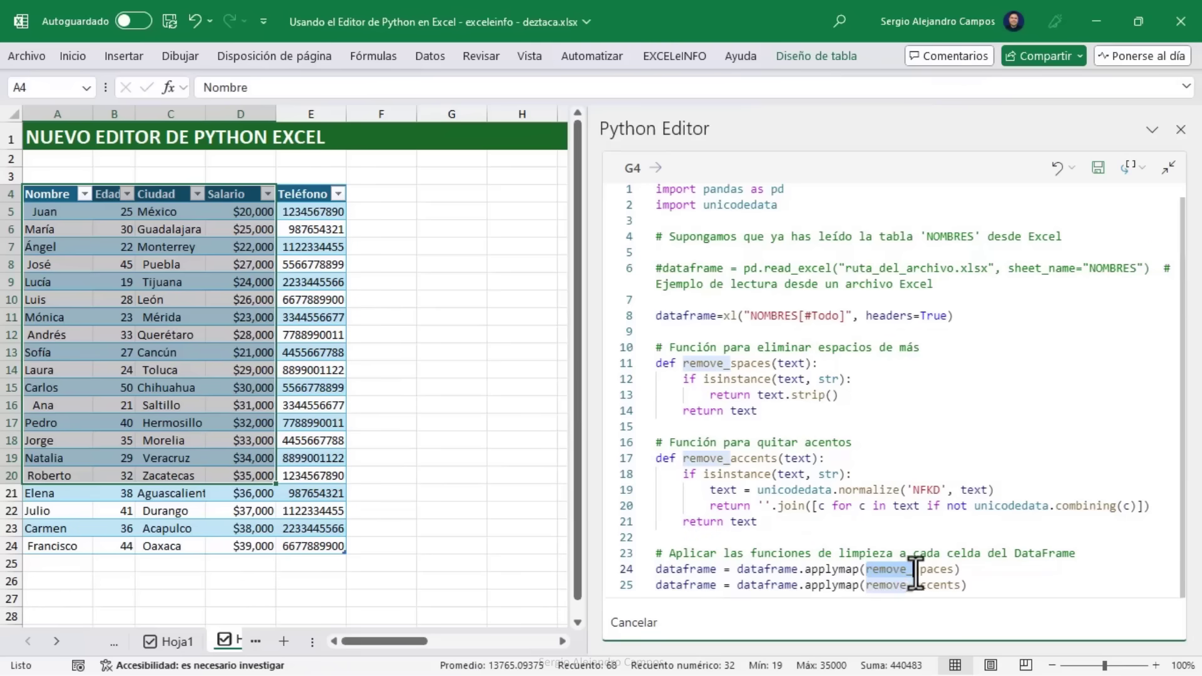
double_click(883, 585)
click(904, 430)
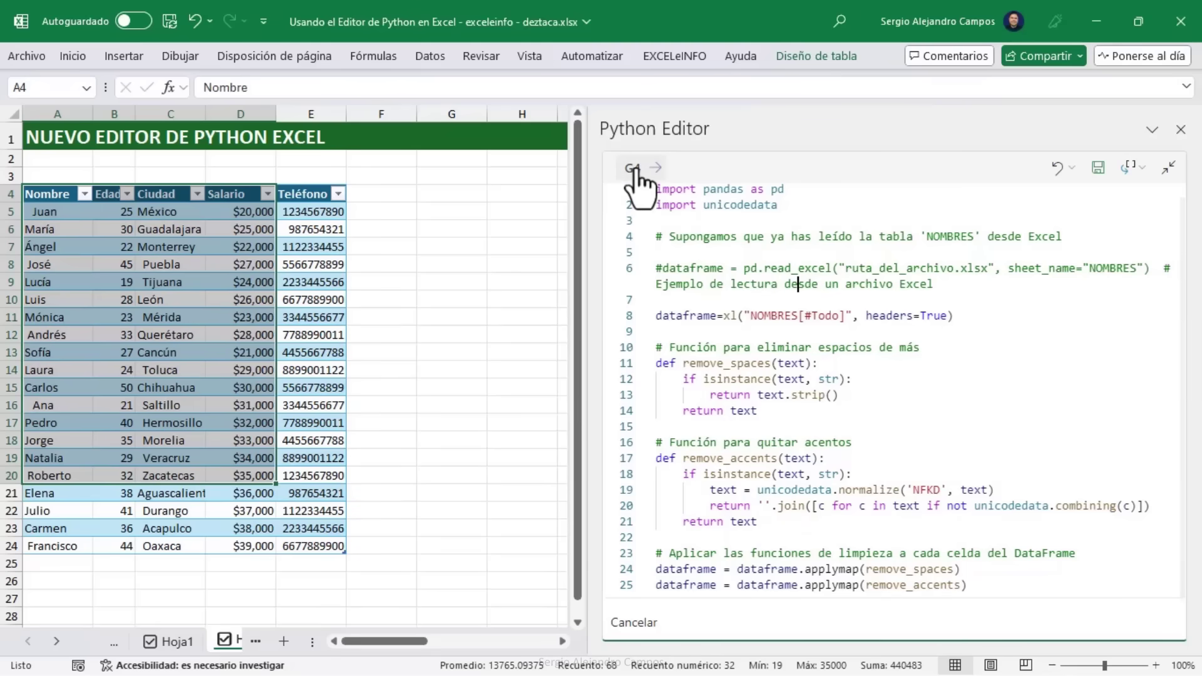
Step: Run the G4 cleaning code and widen column G
click(778, 241)
key(ctrl+Return)
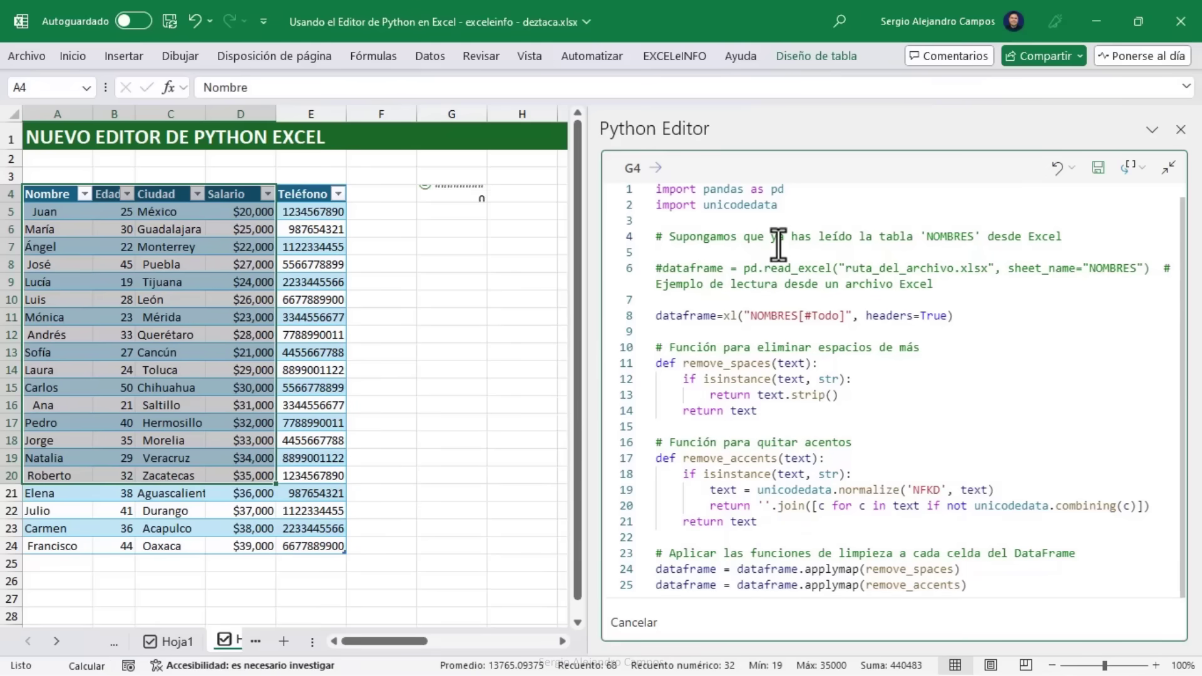
click(478, 200)
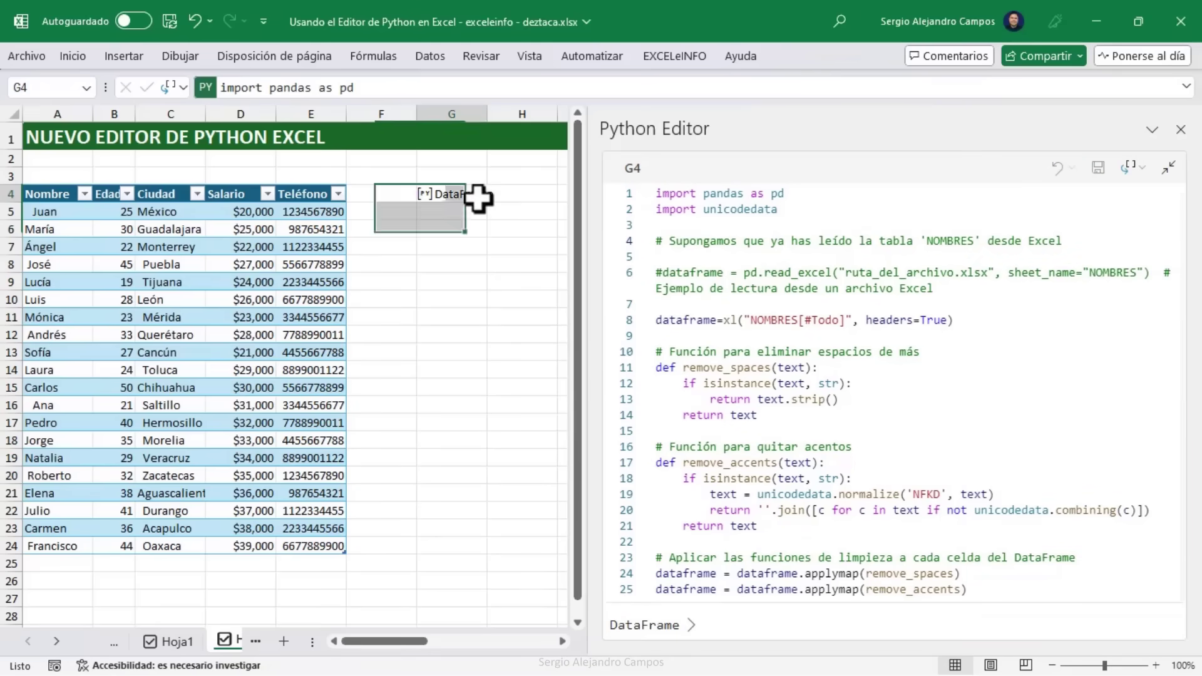
drag(589, 232, 845, 238)
mouse_move(487, 113)
mouse_down()
mouse_move(562, 113)
mouse_move(517, 113)
mouse_up()
click(472, 194)
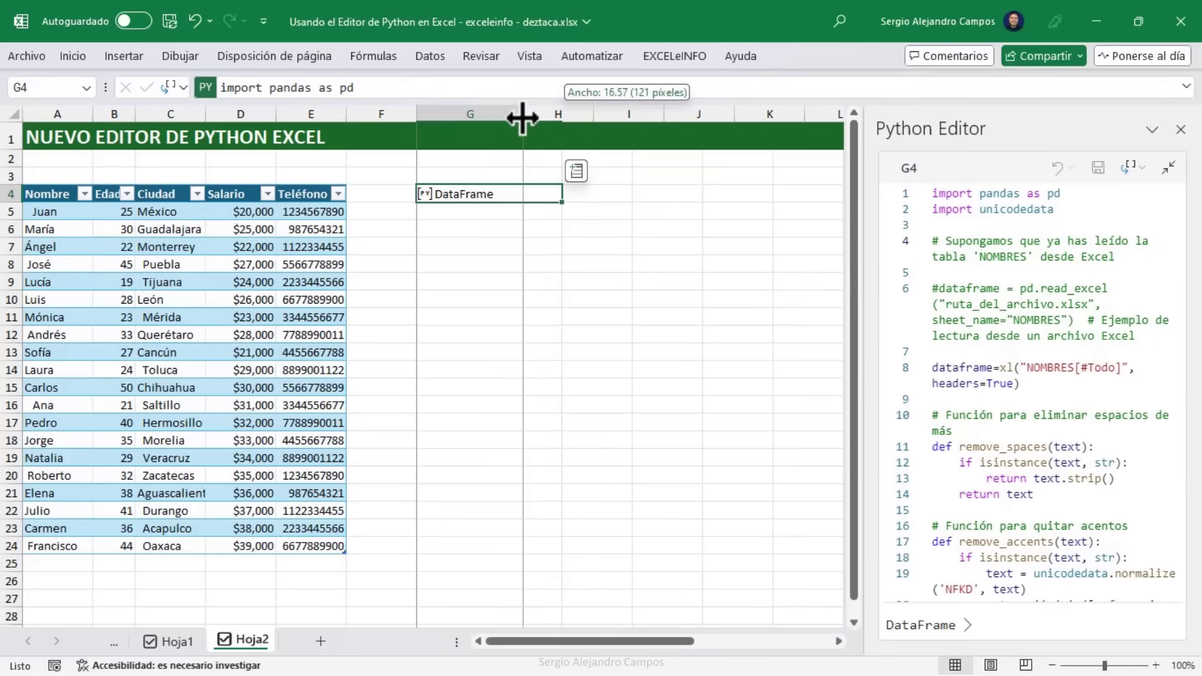
Step: Return G4's result as Valor de Excel and check the cleaned names and accent-free cities
click(169, 89)
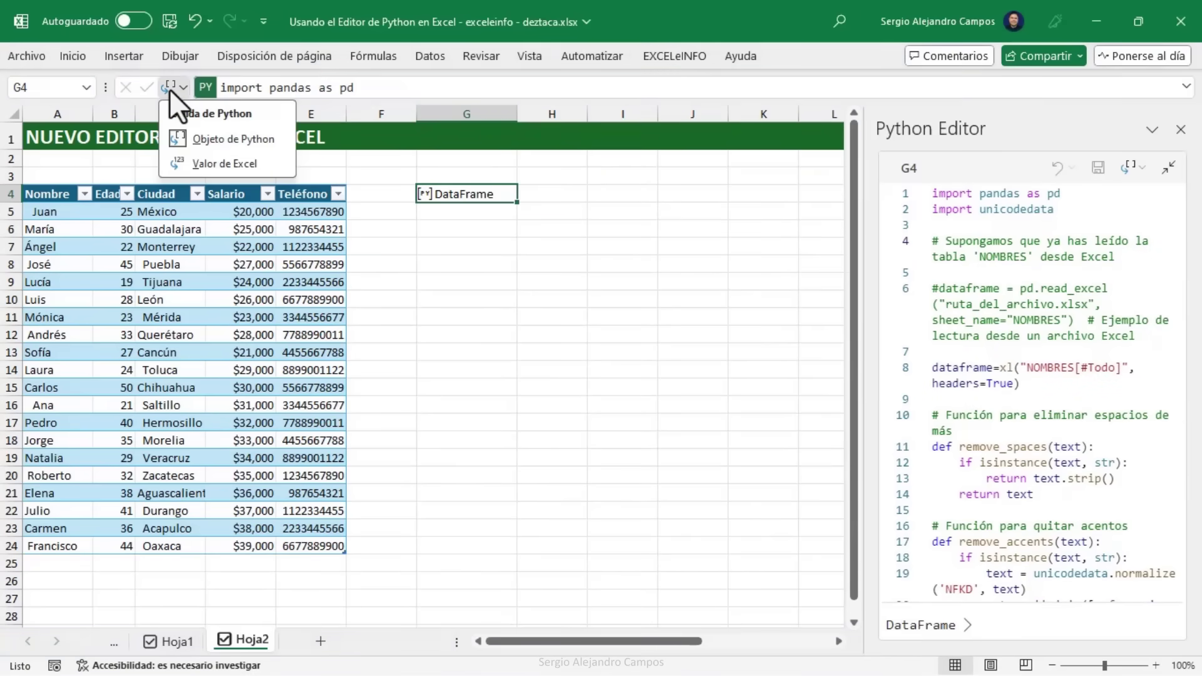
click(221, 160)
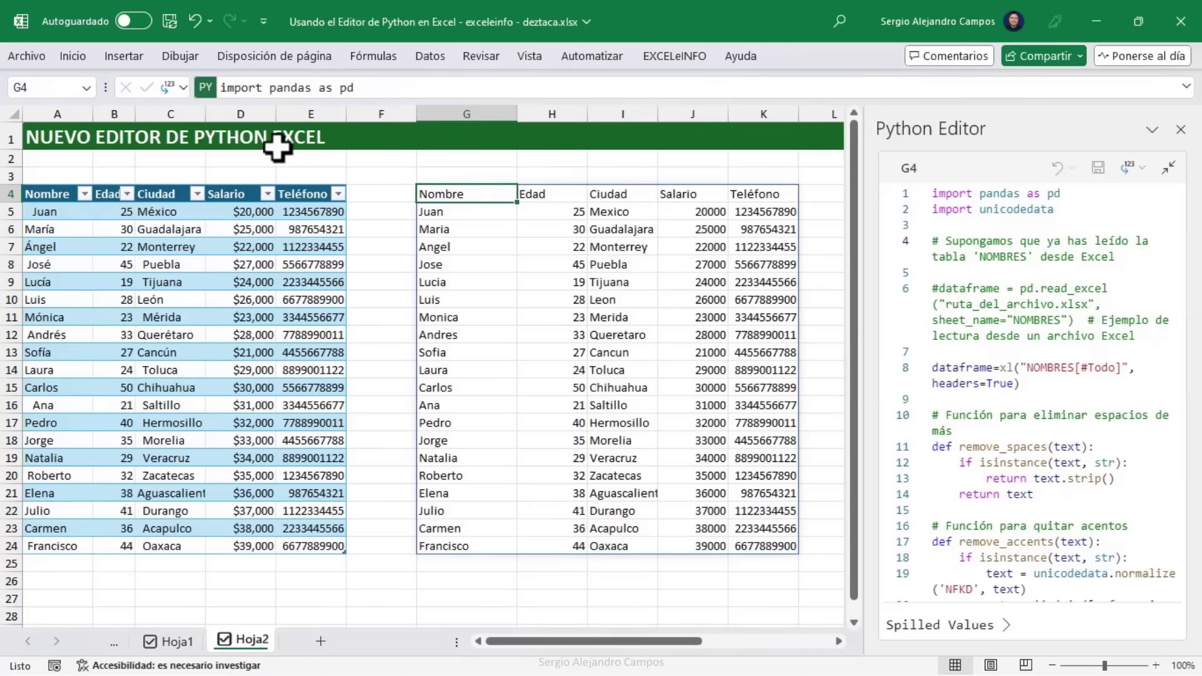
click(479, 213)
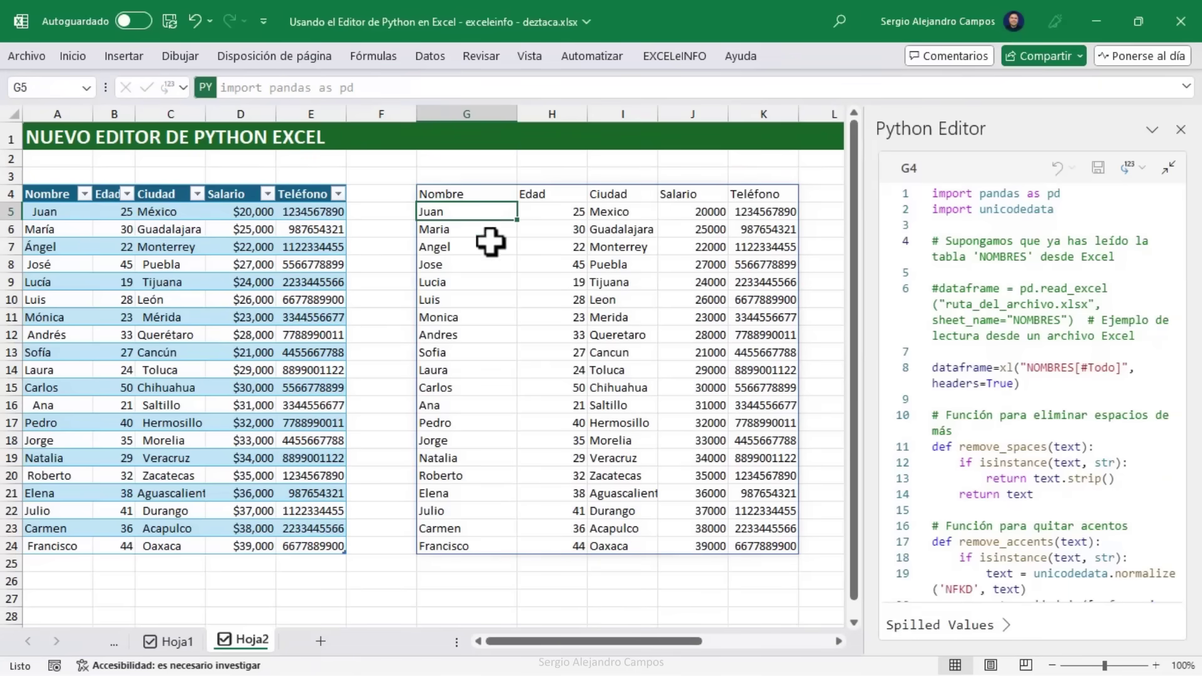
click(462, 317)
click(461, 265)
click(461, 370)
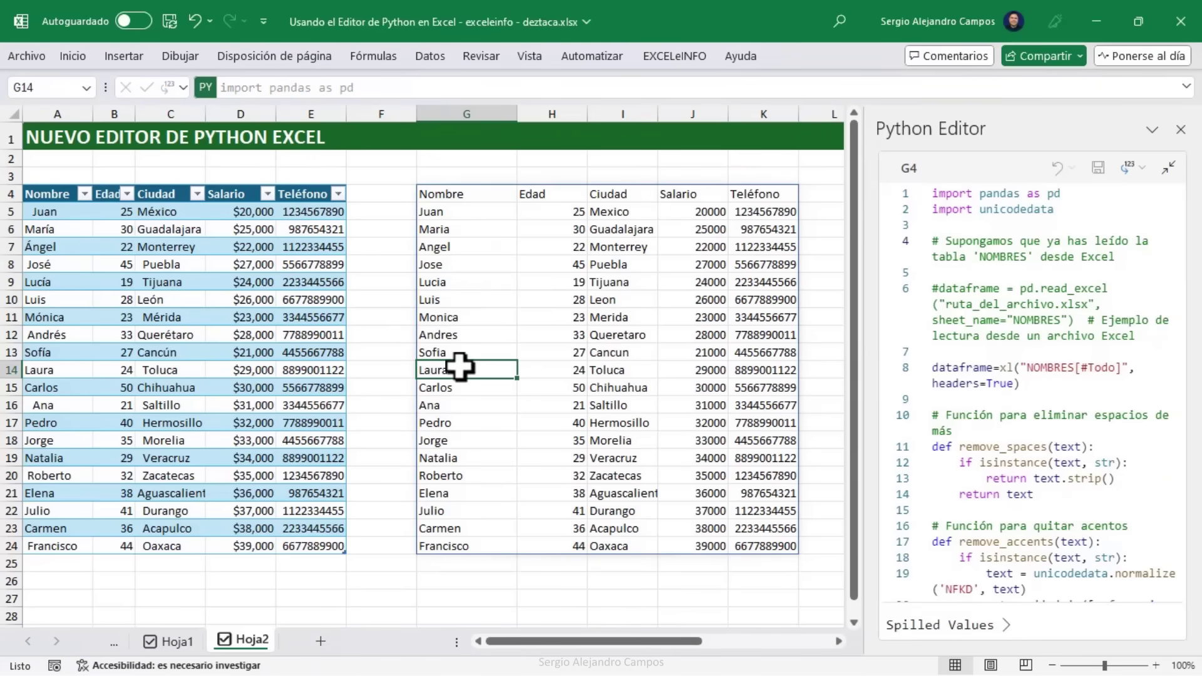
click(611, 213)
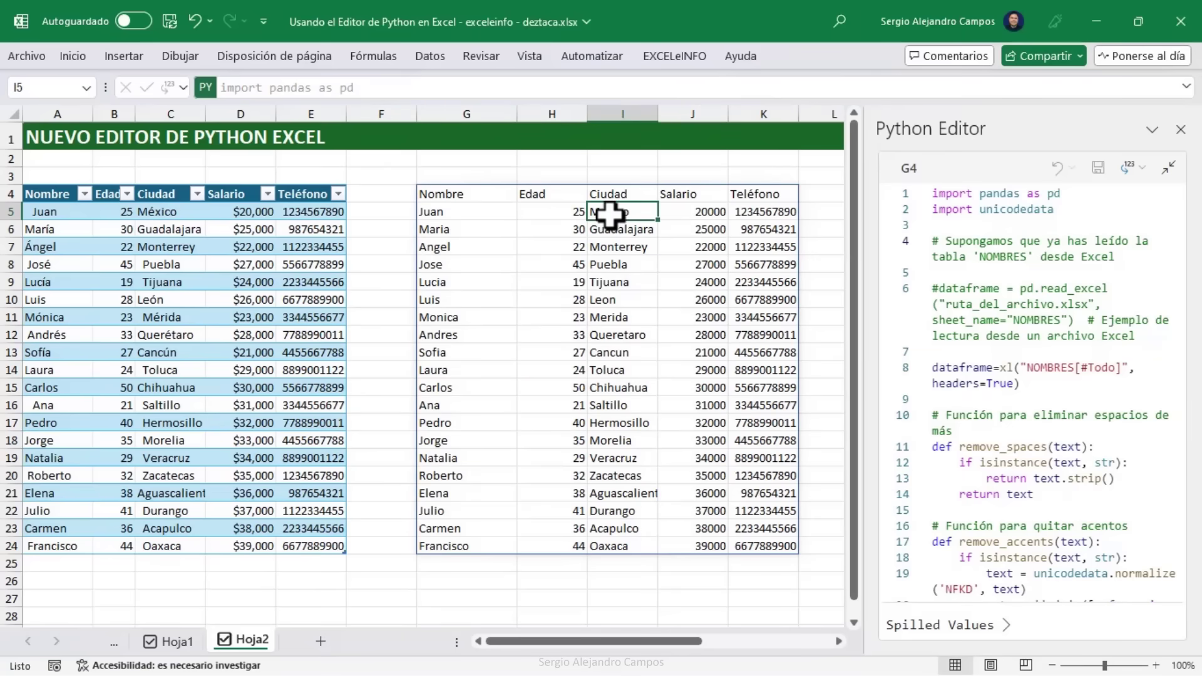
Step: Resize the editor to view the whole cleaned table, then add a new blank sheet
drag(870, 259, 592, 266)
click(774, 256)
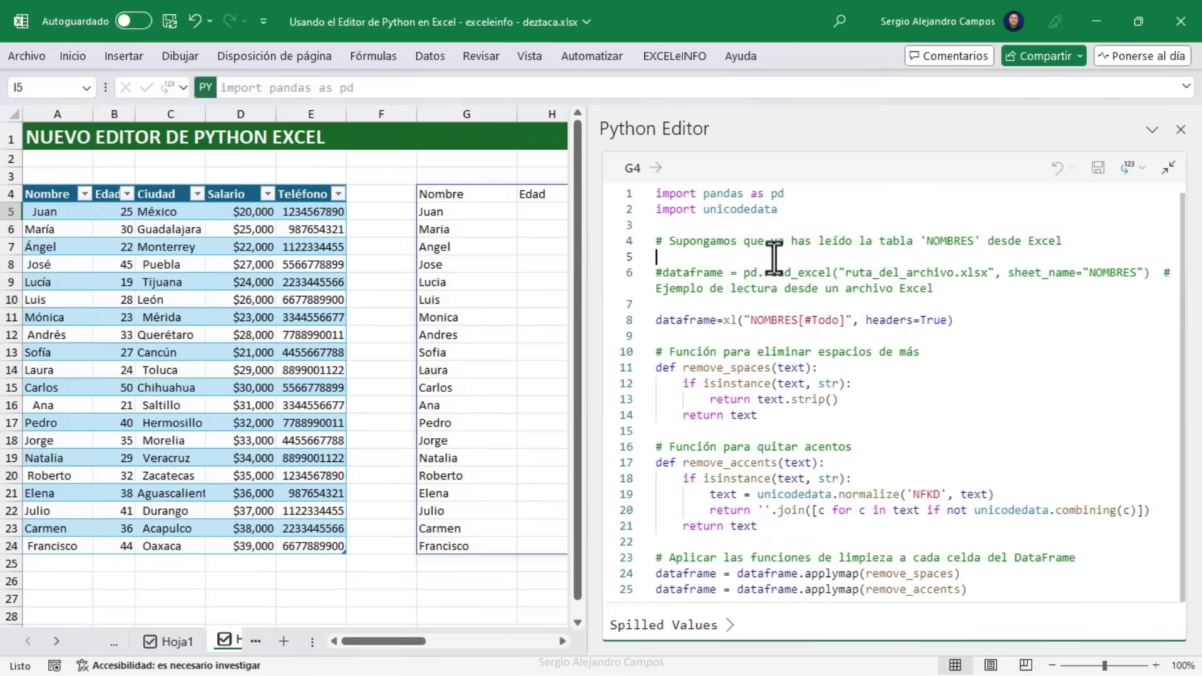
scroll(776, 260, up, 1)
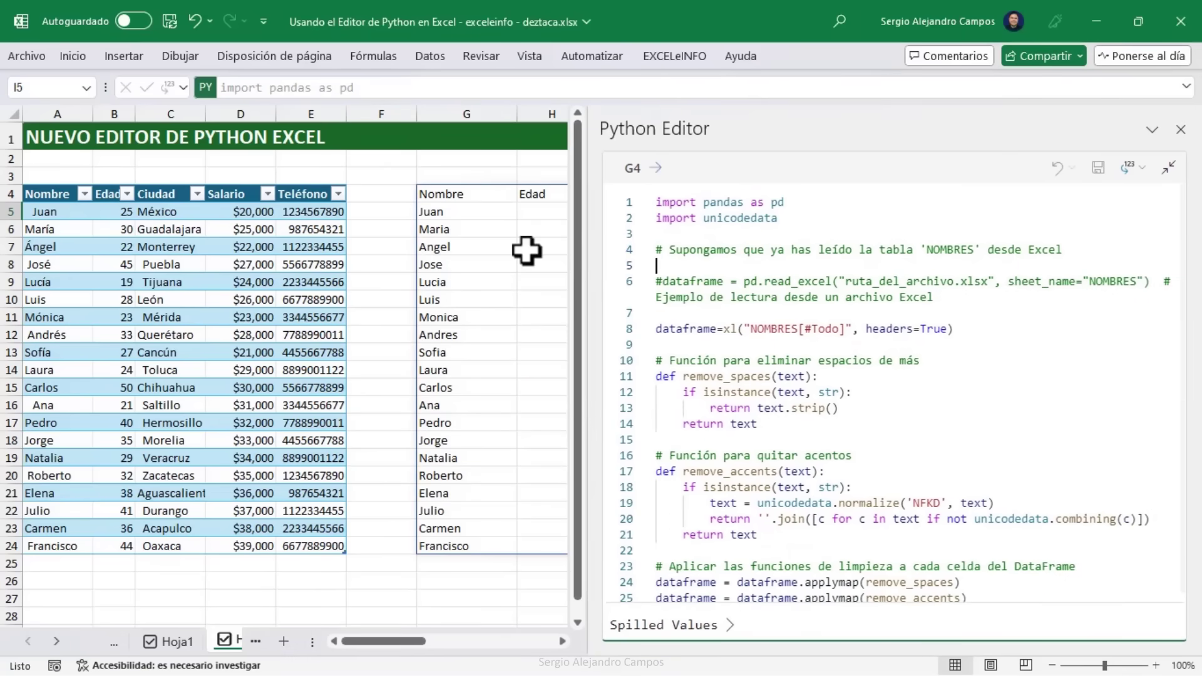
drag(587, 277, 680, 286)
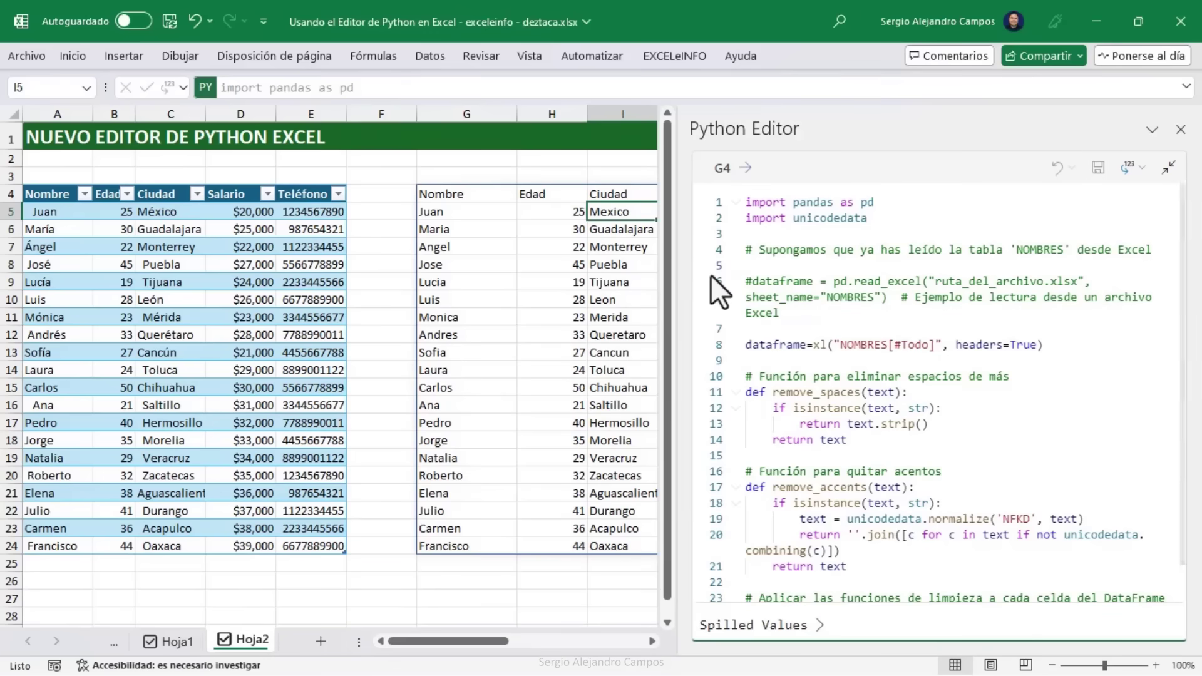
click(651, 641)
click(651, 641)
click(652, 641)
click(652, 641)
click(651, 641)
click(652, 641)
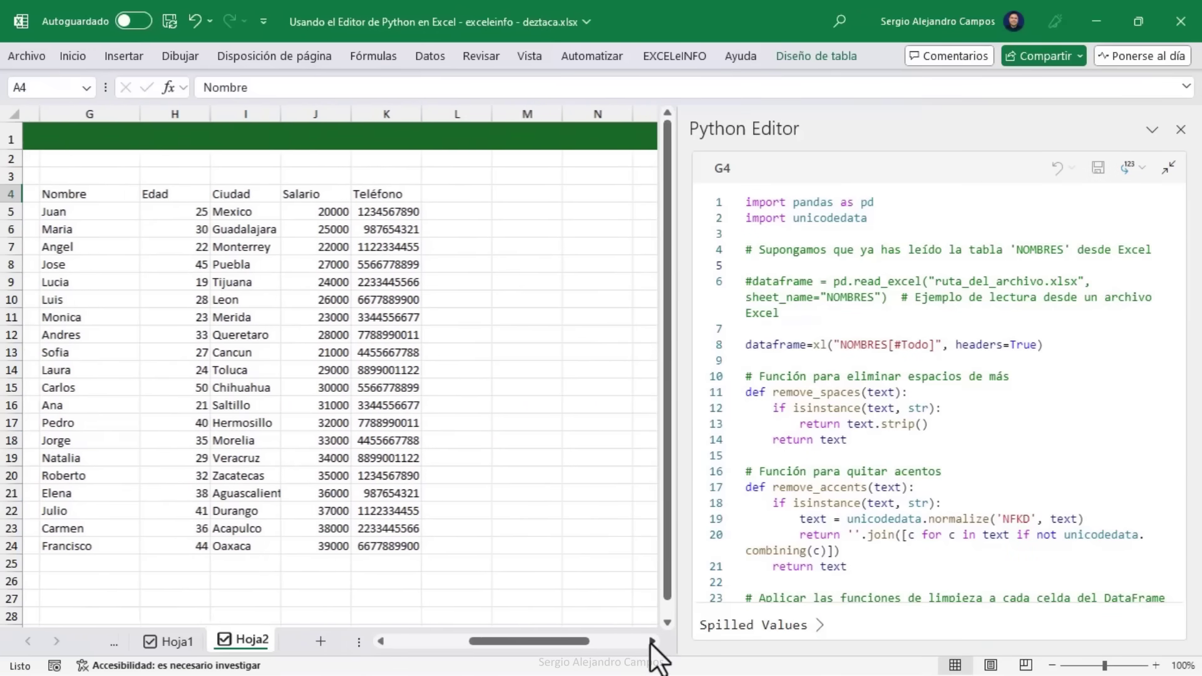
click(509, 191)
click(374, 56)
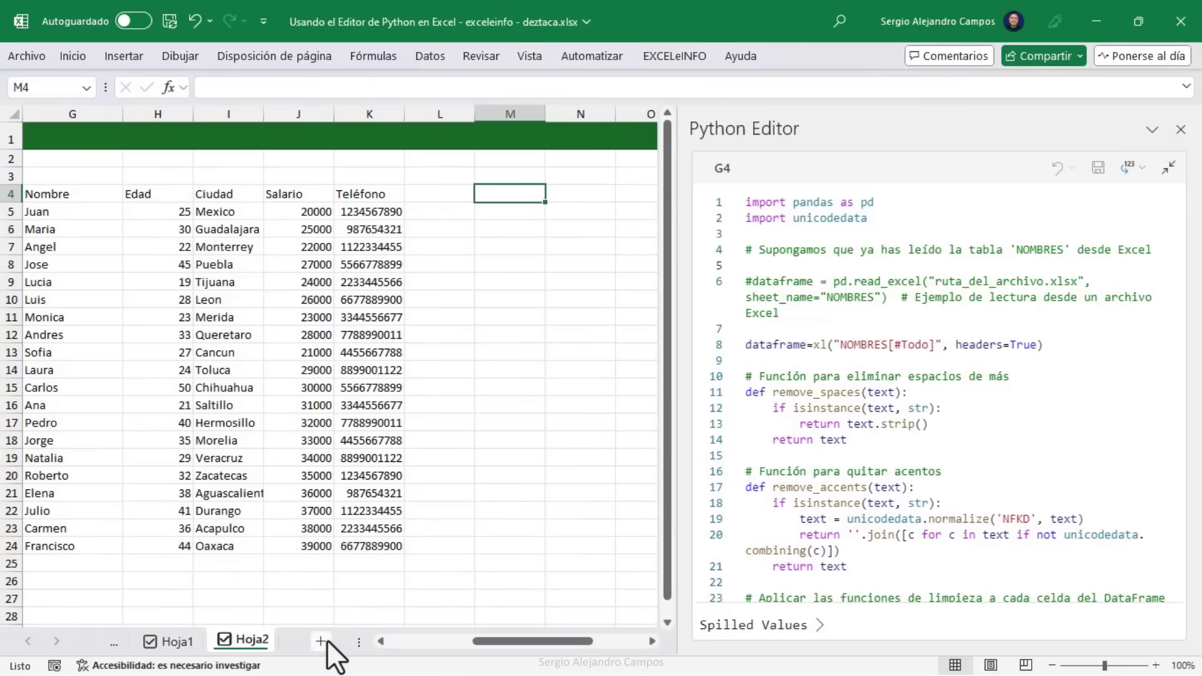
click(324, 641)
Step: Insert the 'Crear un gráfico de dispersión' Python sample from Fórmulas, adding the Iris data set
click(380, 57)
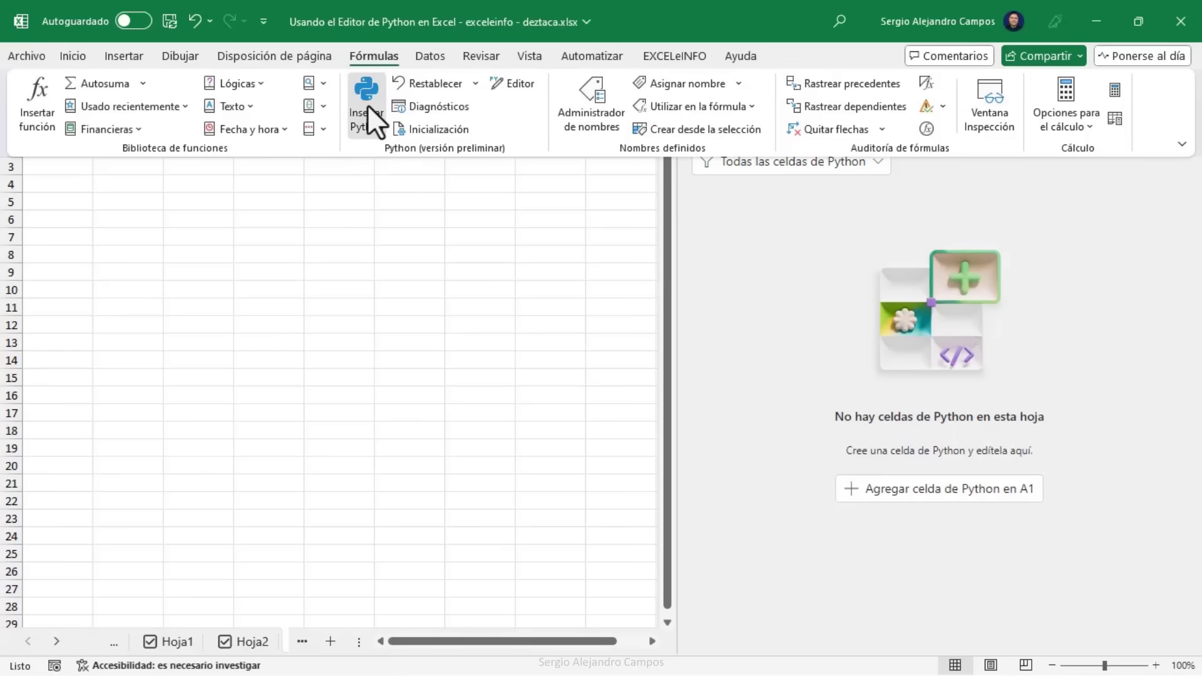
click(367, 104)
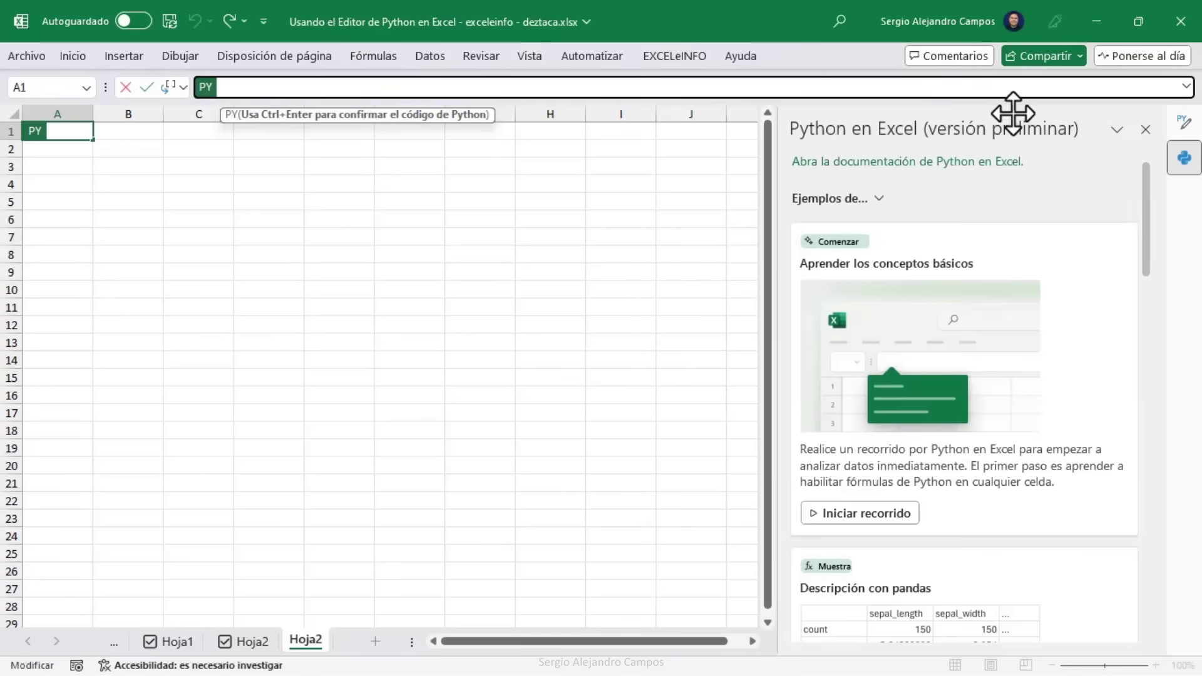
drag(780, 253, 660, 253)
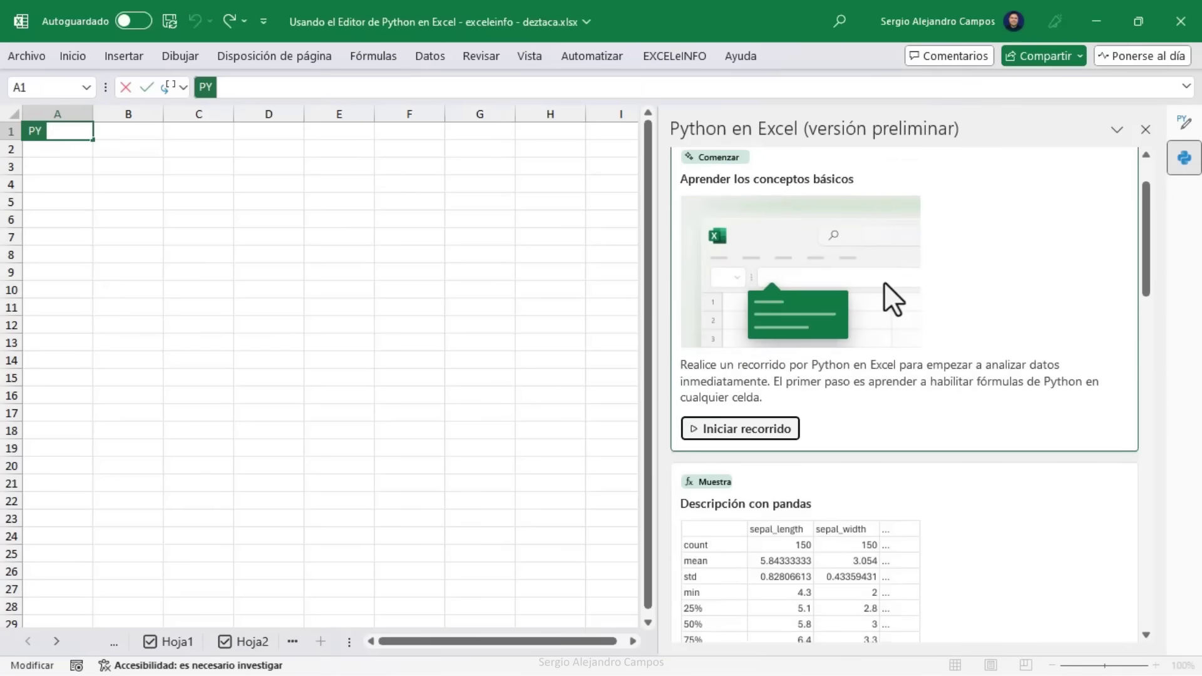
scroll(884, 288, down, 2)
scroll(884, 288, down, 1)
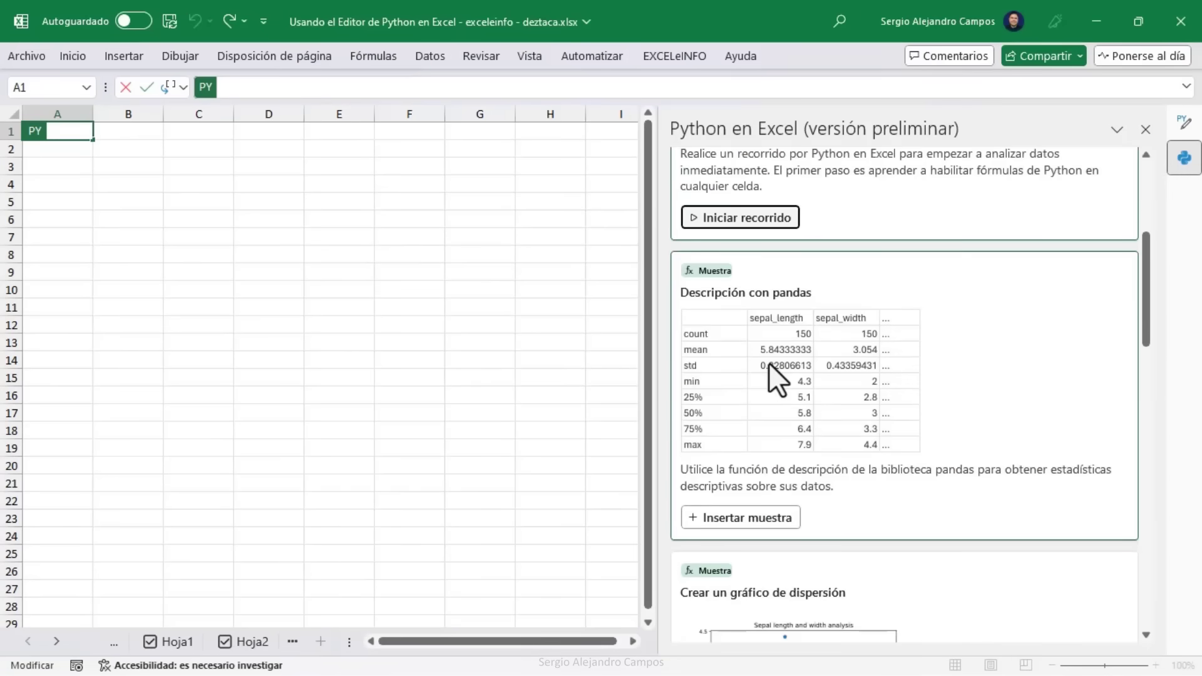
scroll(769, 364, down, 1)
scroll(770, 364, down, 1)
scroll(770, 364, down, 2)
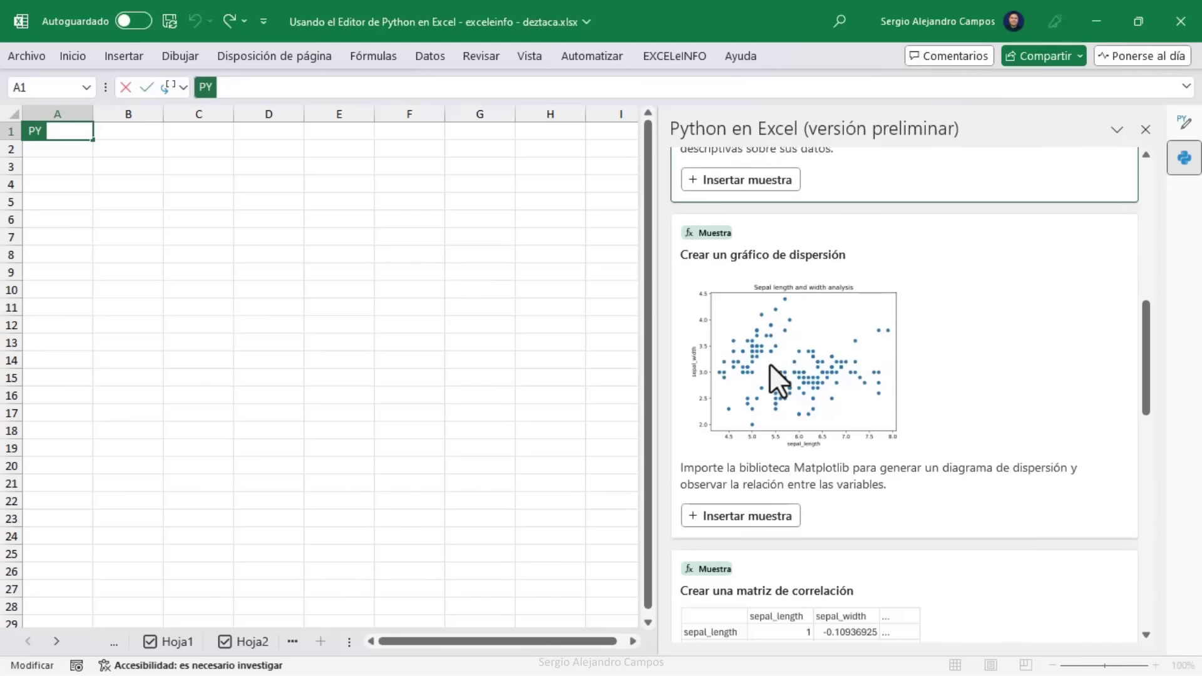
scroll(770, 365, down, 2)
scroll(772, 357, down, 1)
scroll(772, 357, down, 1)
scroll(772, 356, up, 2)
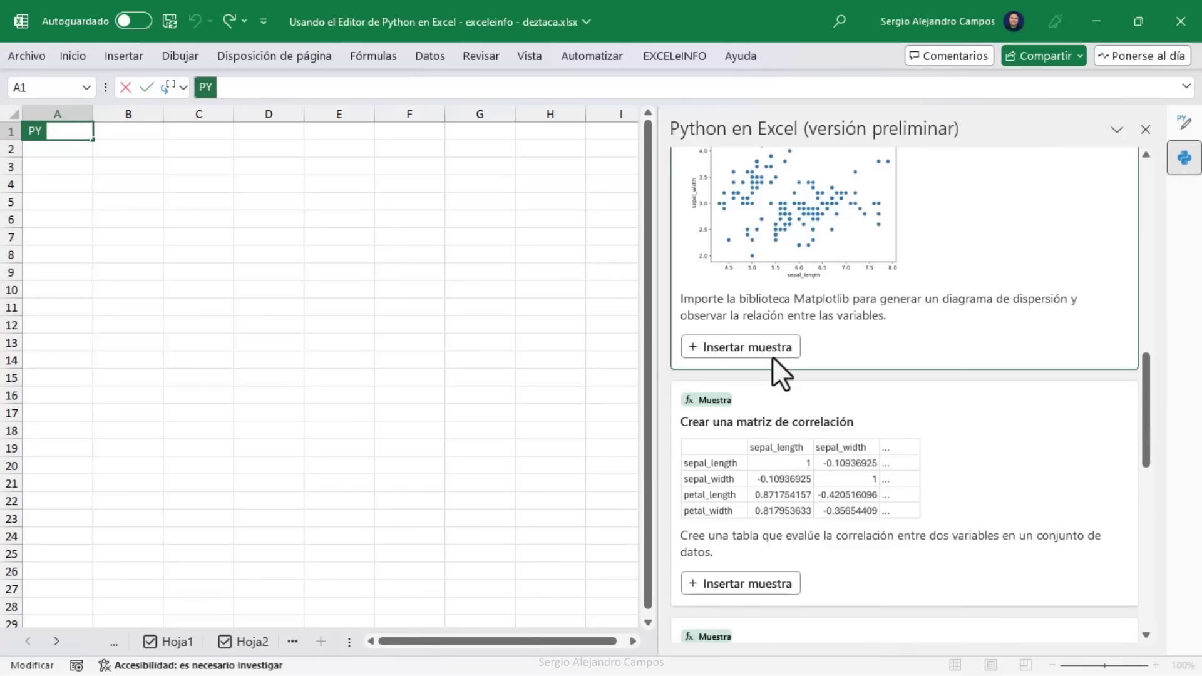
scroll(772, 356, up, 2)
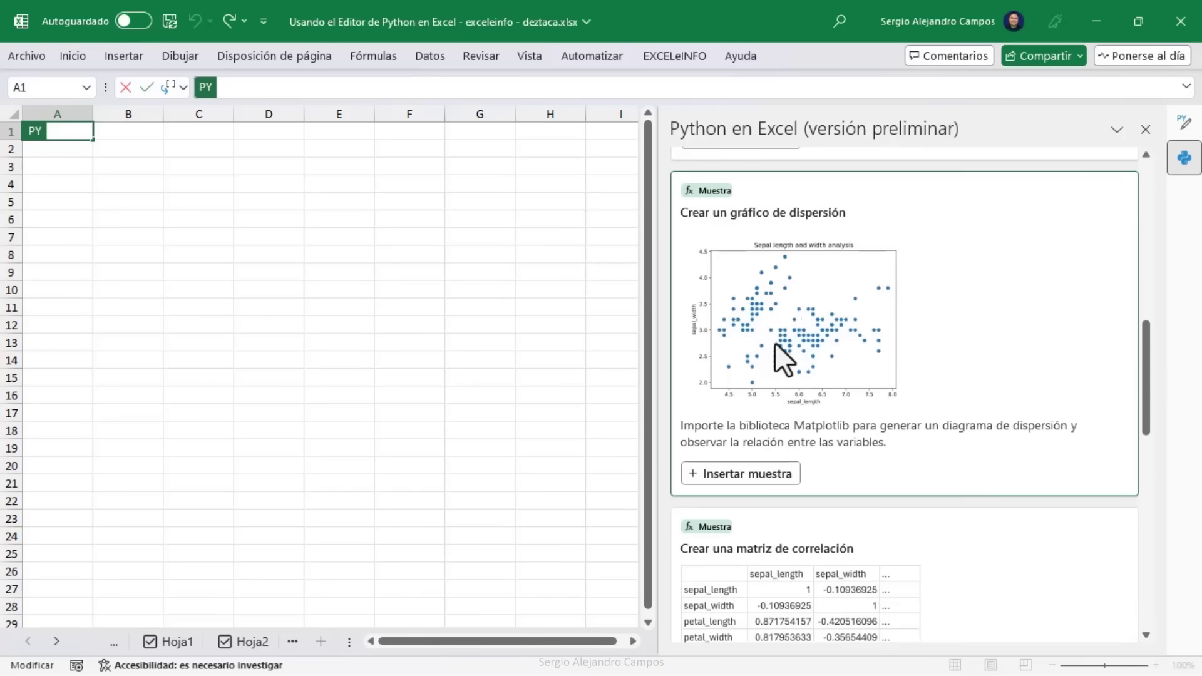
click(782, 474)
click(111, 159)
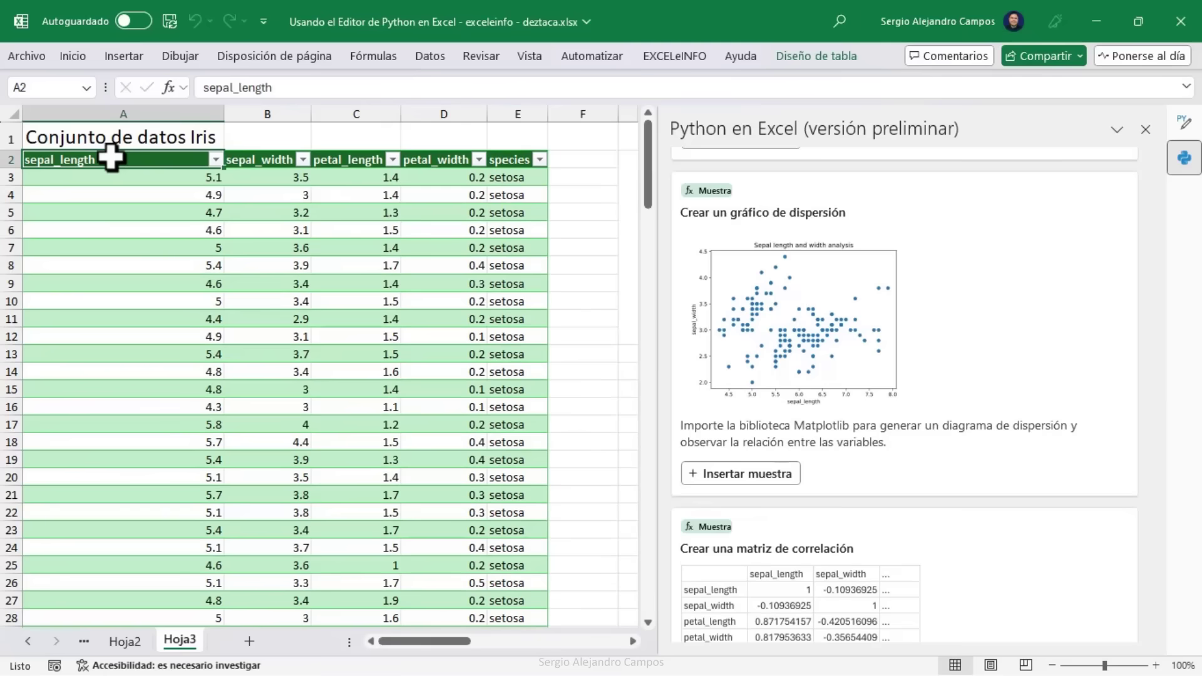
click(134, 246)
click(149, 161)
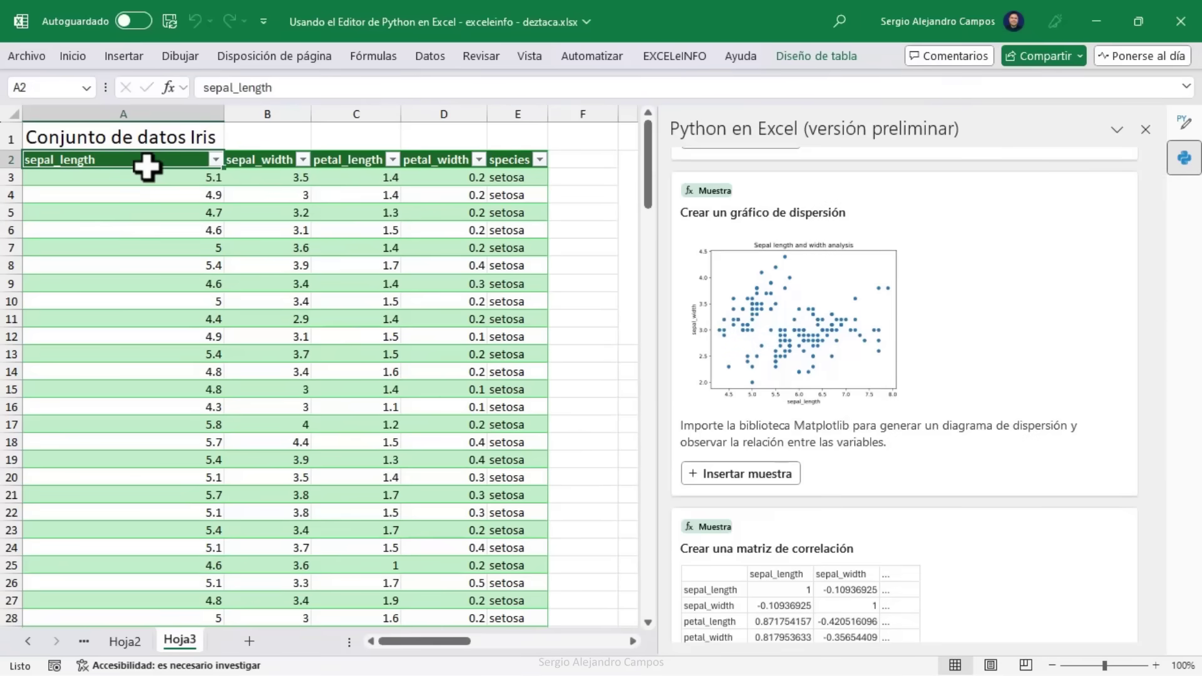
click(632, 641)
click(343, 276)
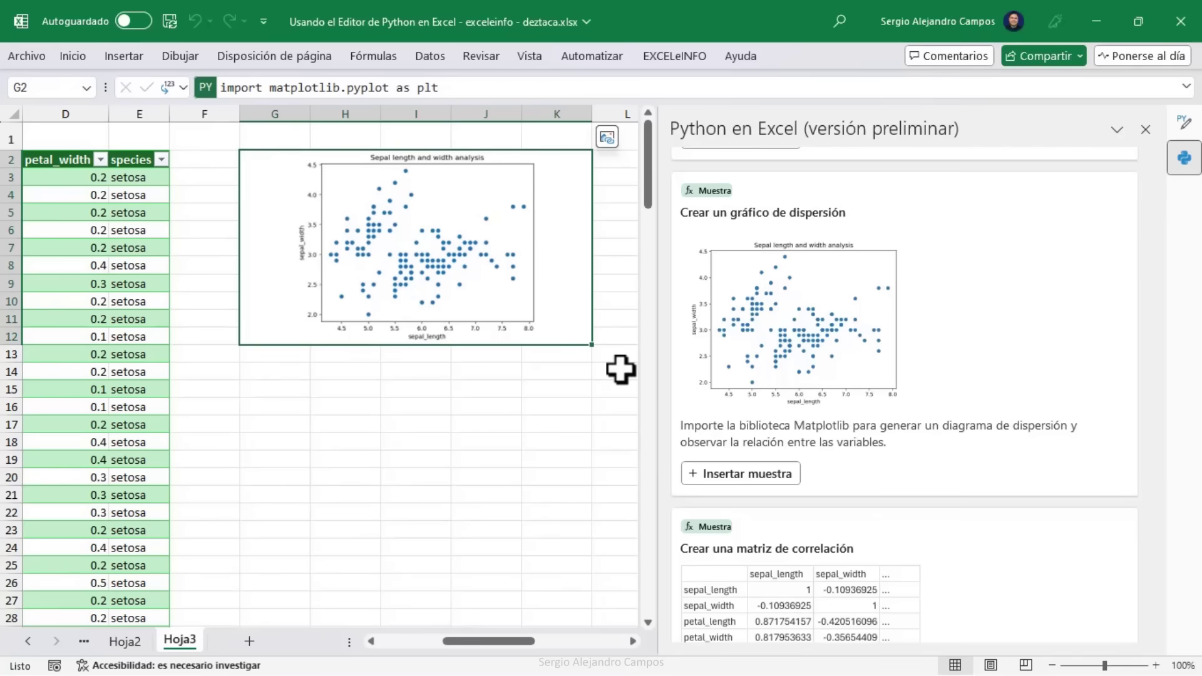
click(73, 56)
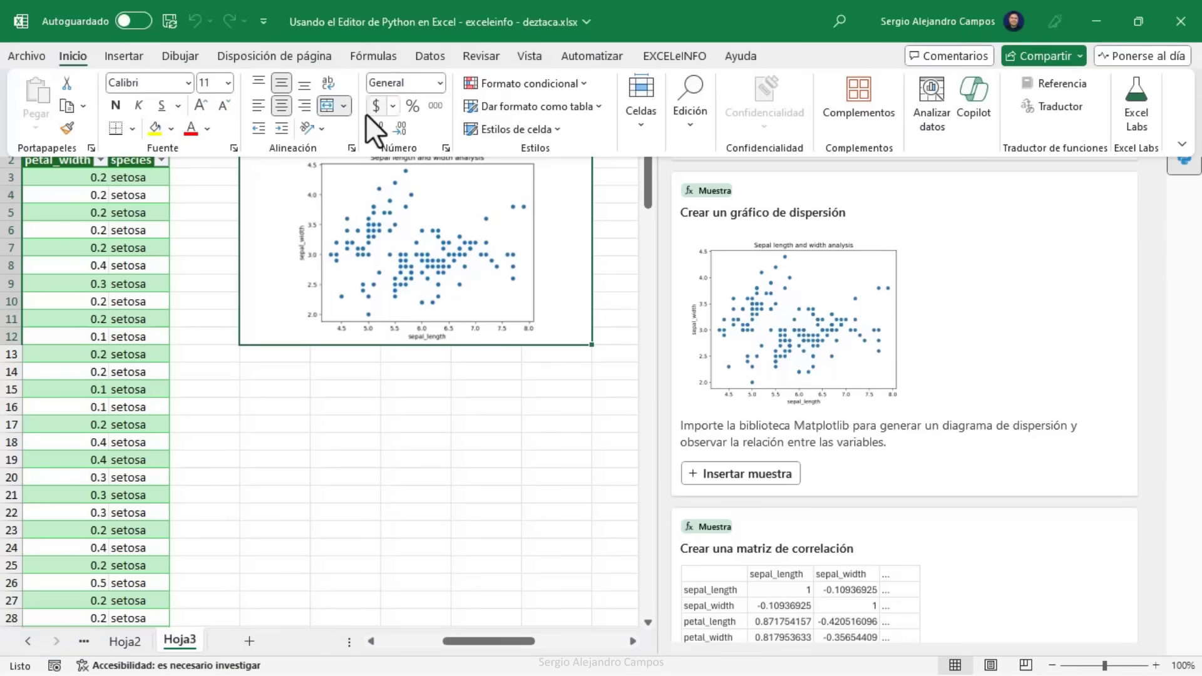
click(400, 269)
click(466, 93)
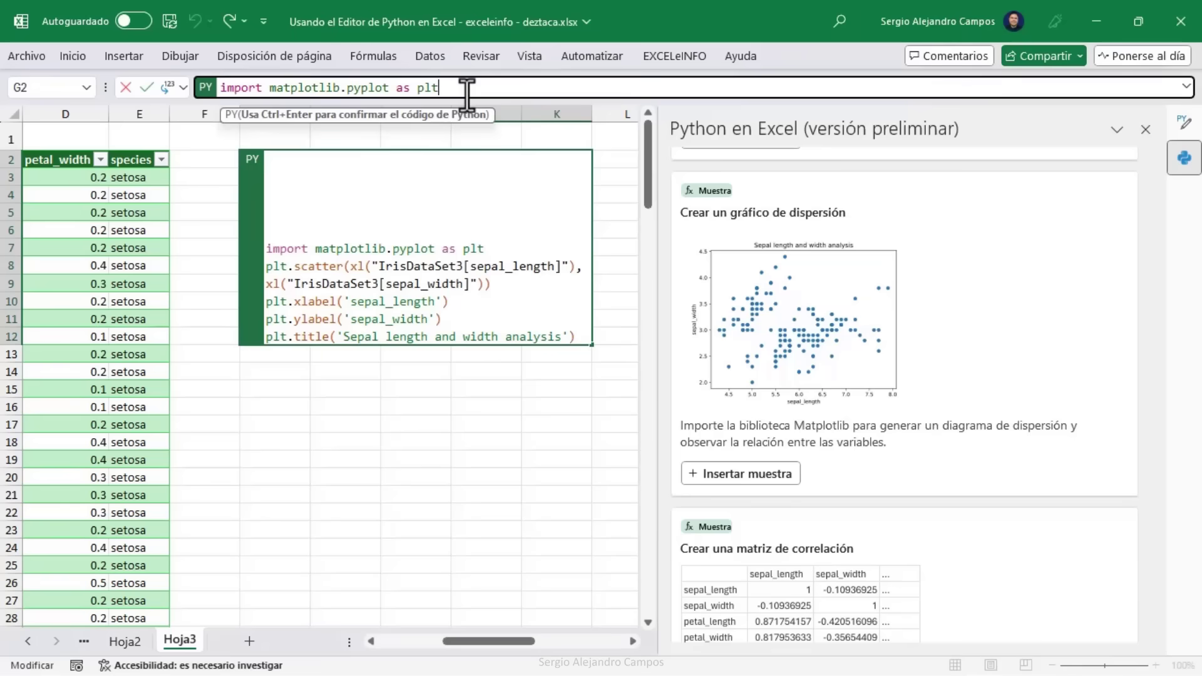
key(Escape)
double_click(443, 349)
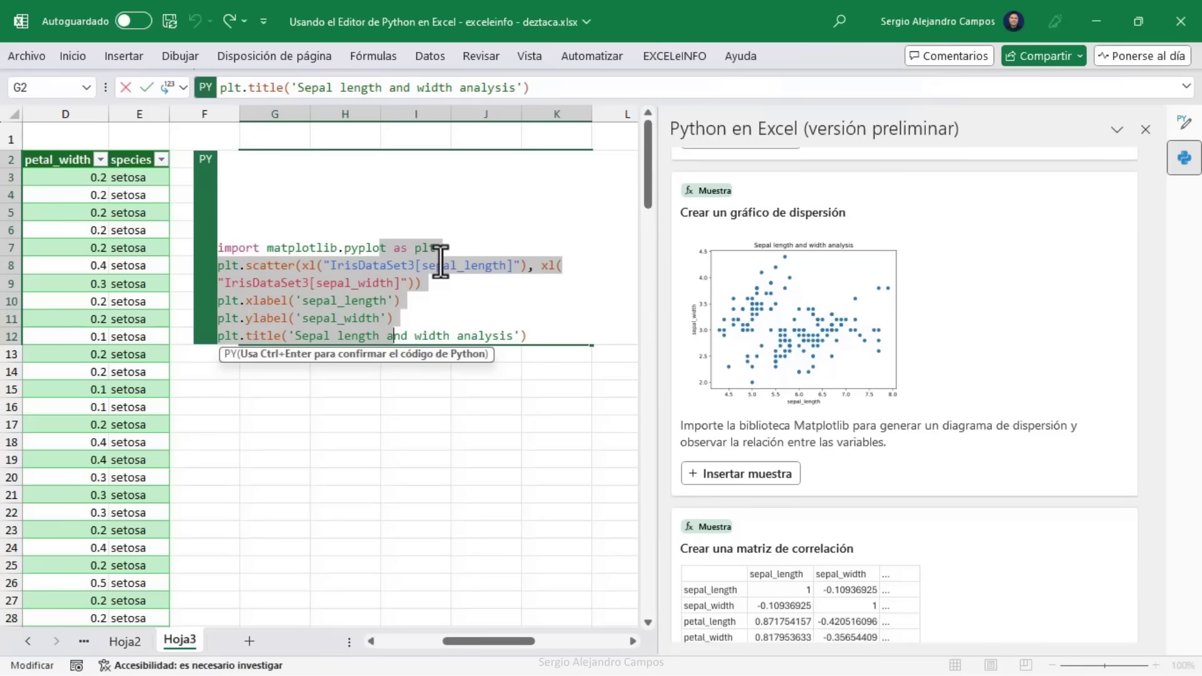
key(Escape)
click(69, 165)
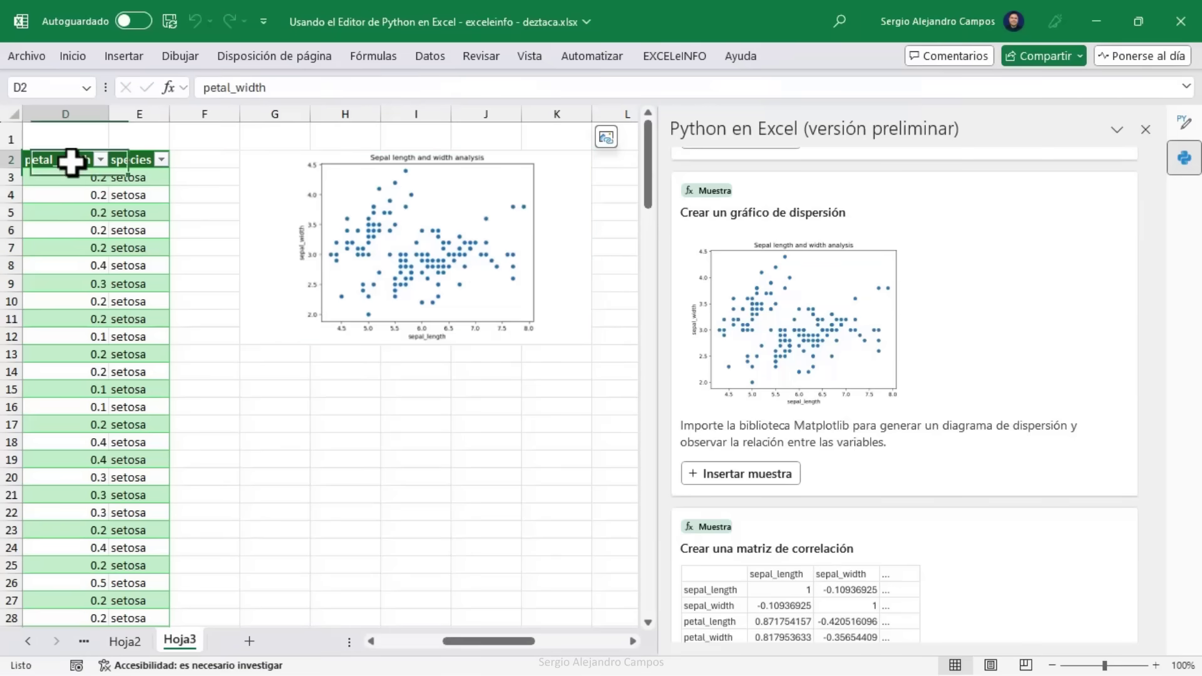
Step: Open the Python Editor to review G2's matplotlib scatter-plot code and select the chart
click(135, 162)
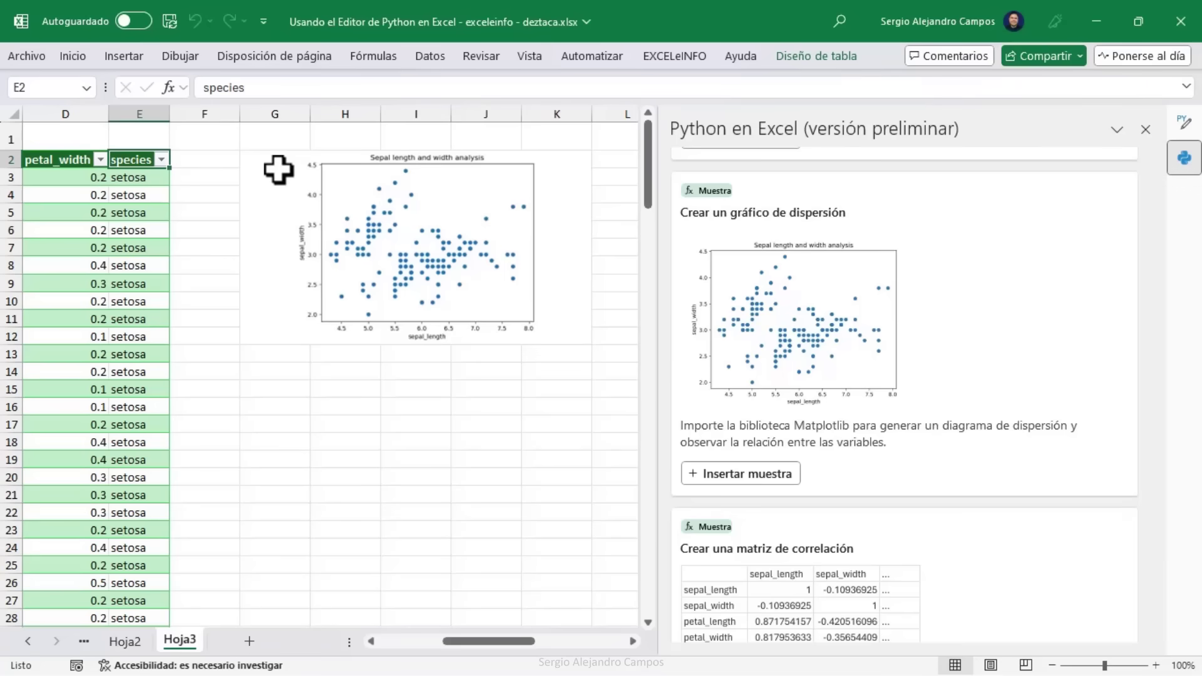
click(1186, 129)
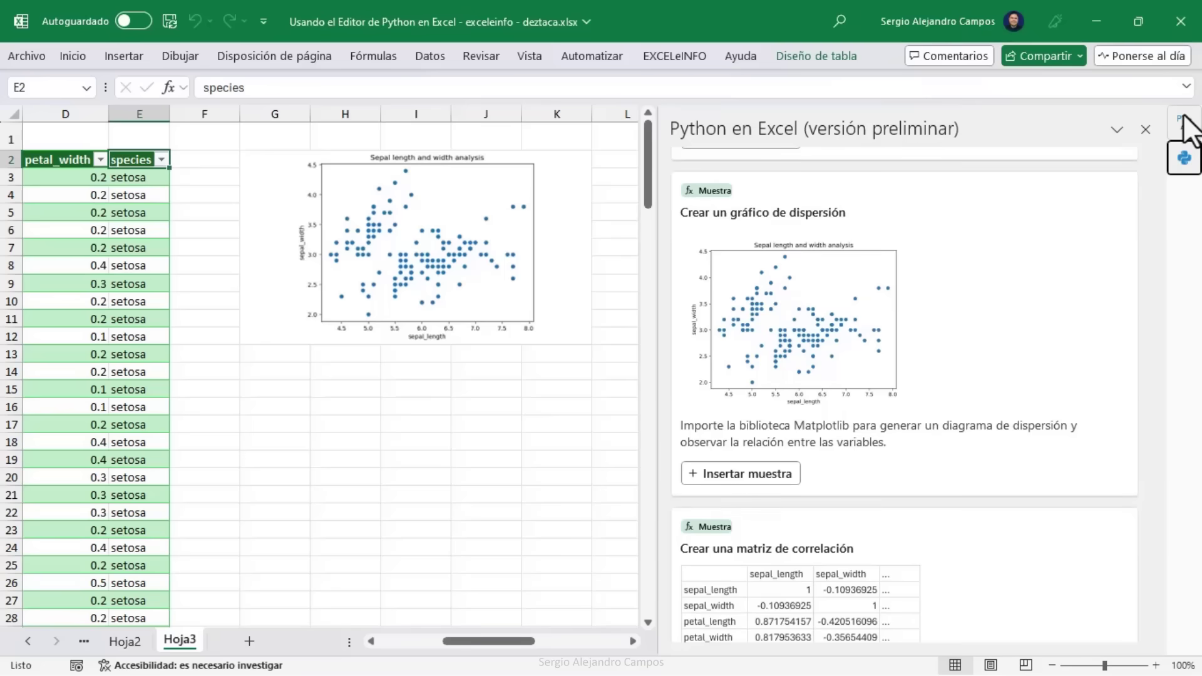
click(1185, 128)
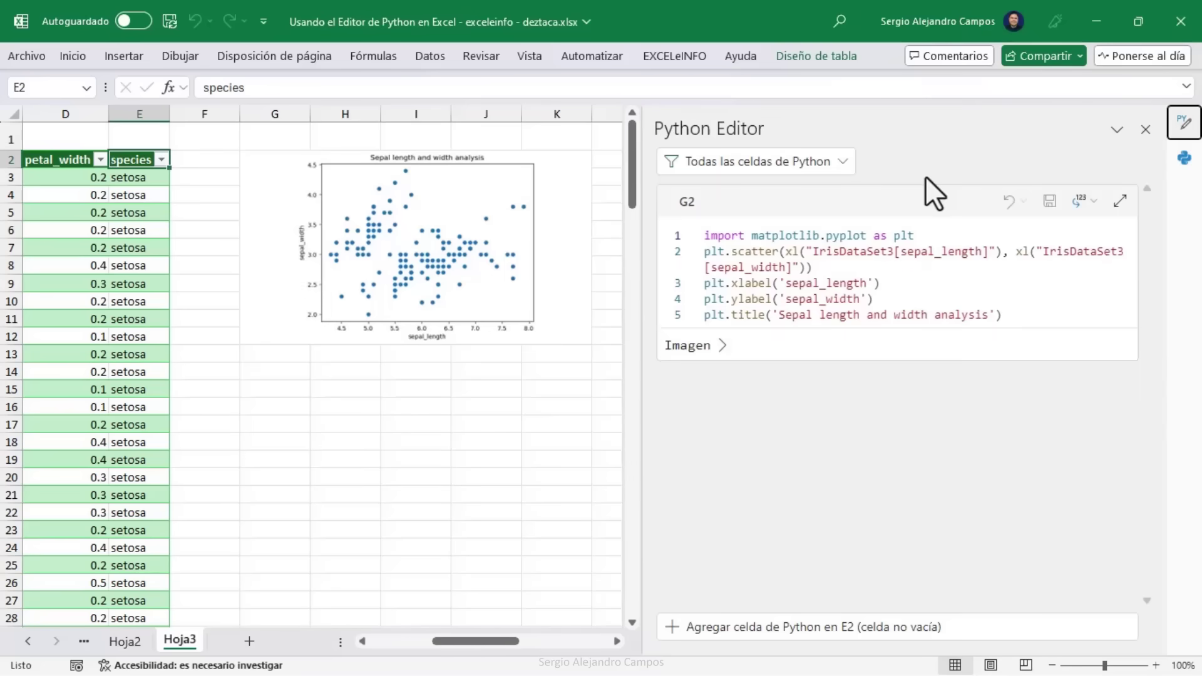
double_click(810, 238)
click(799, 283)
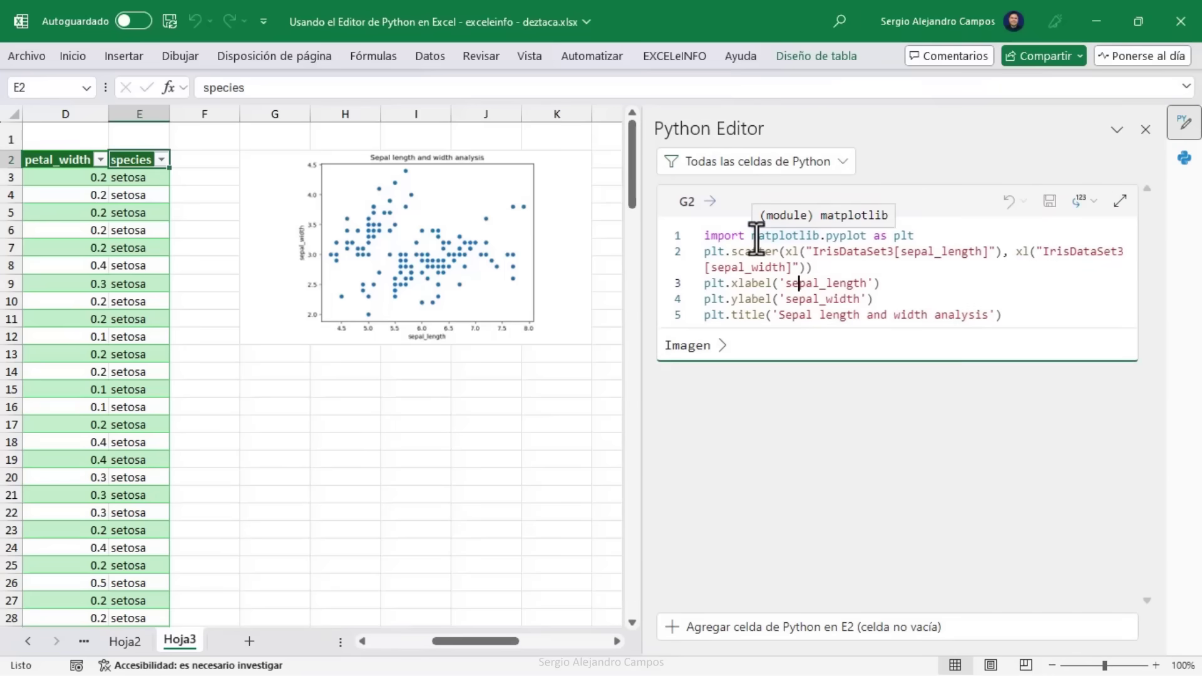
click(756, 238)
click(459, 231)
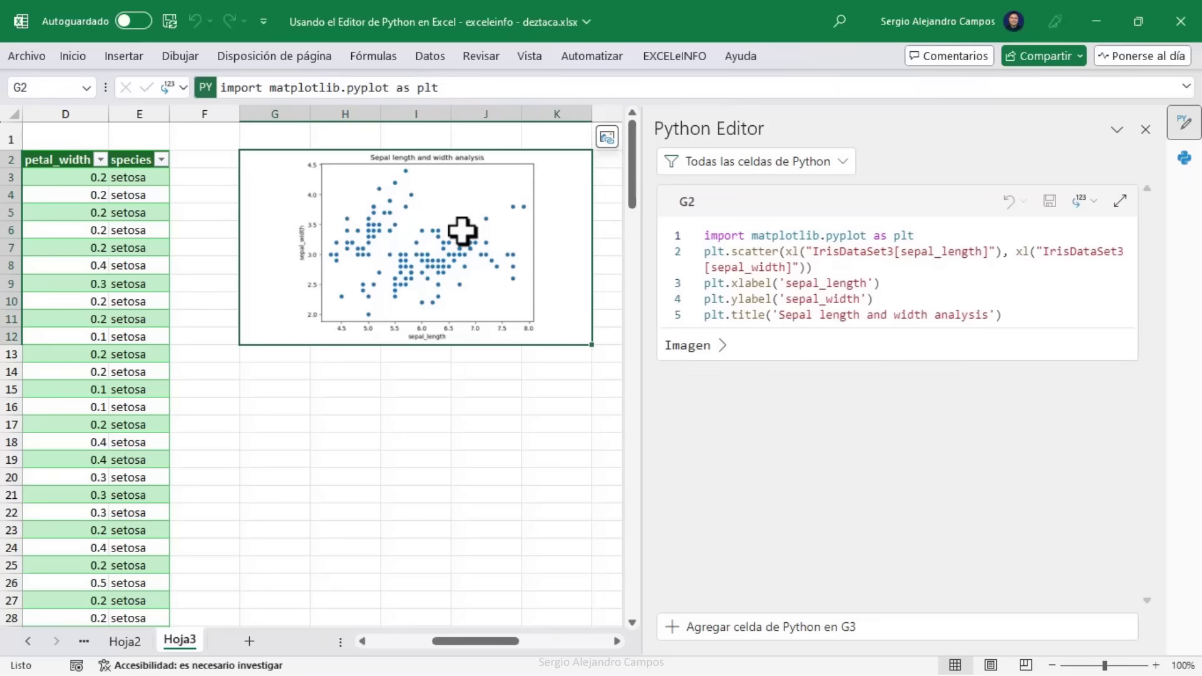
Step: From G14, insert the 'Desarrollar una gráfica de pares' Python sample, which creates the new Hoja4 sheet
click(270, 375)
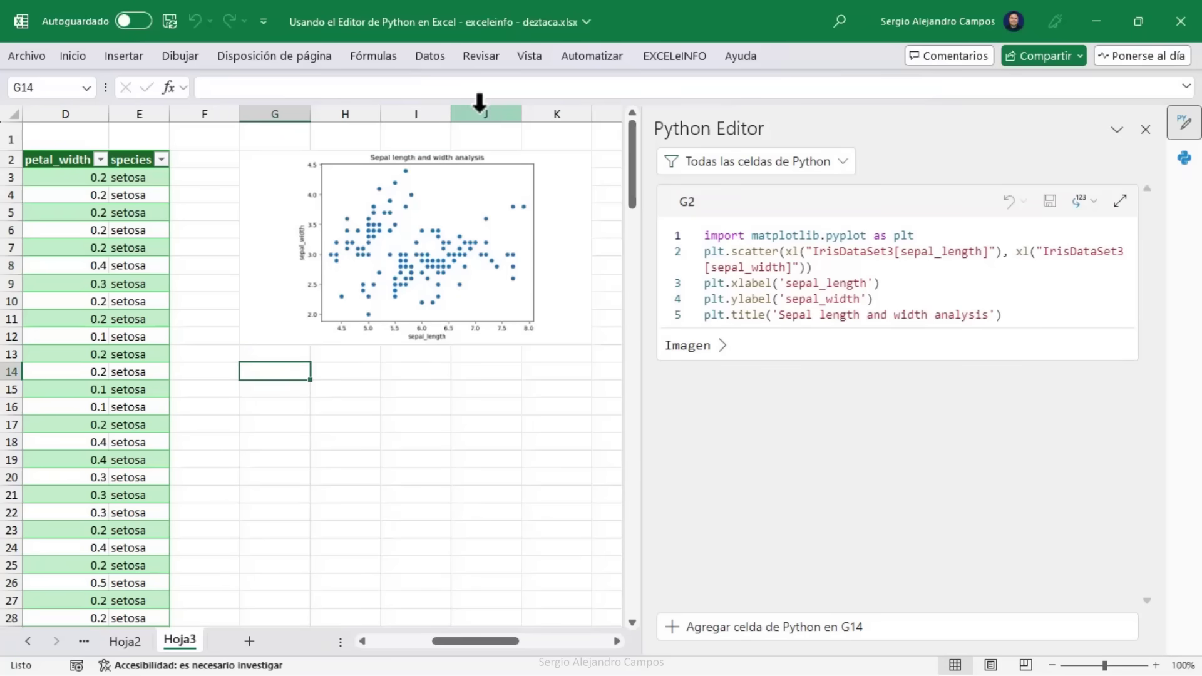
click(376, 57)
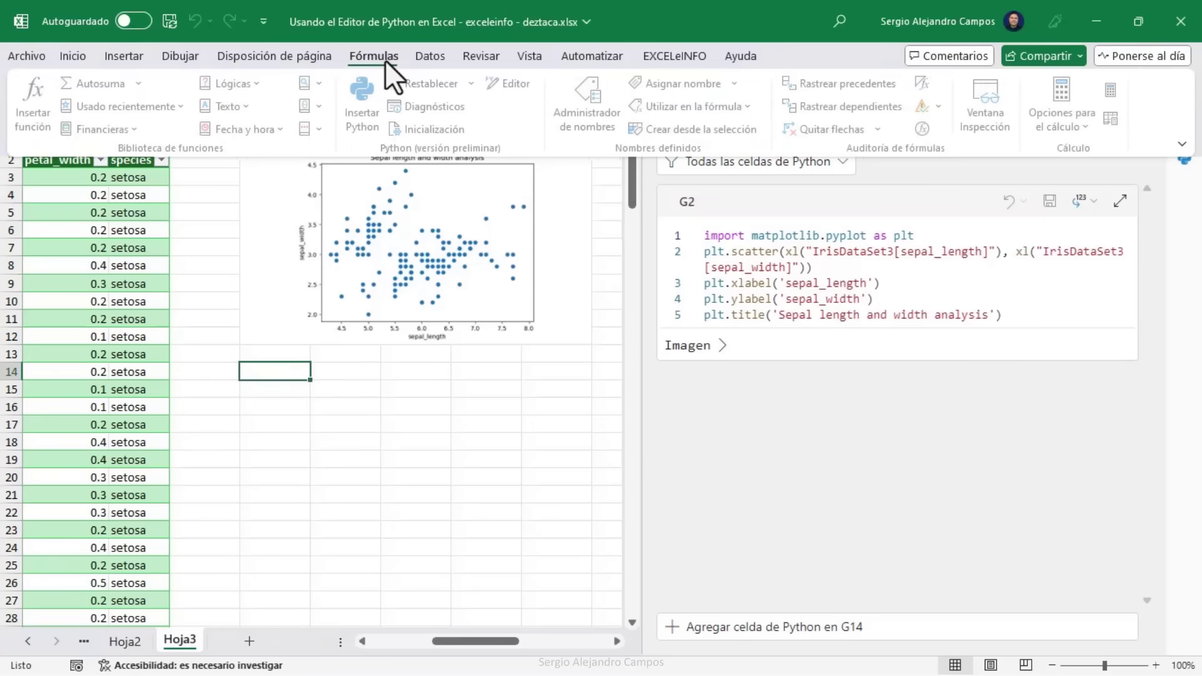
click(366, 100)
scroll(1090, 294, down, 3)
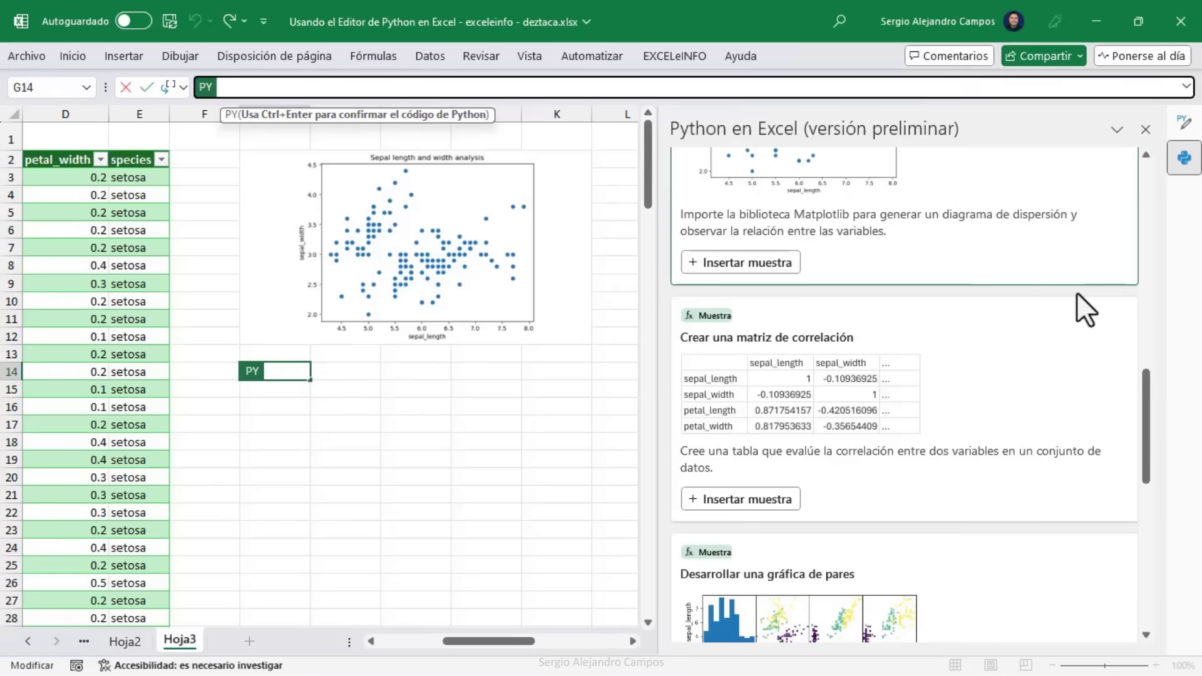
scroll(1077, 293, down, 3)
scroll(1076, 293, down, 5)
scroll(1077, 293, up, 2)
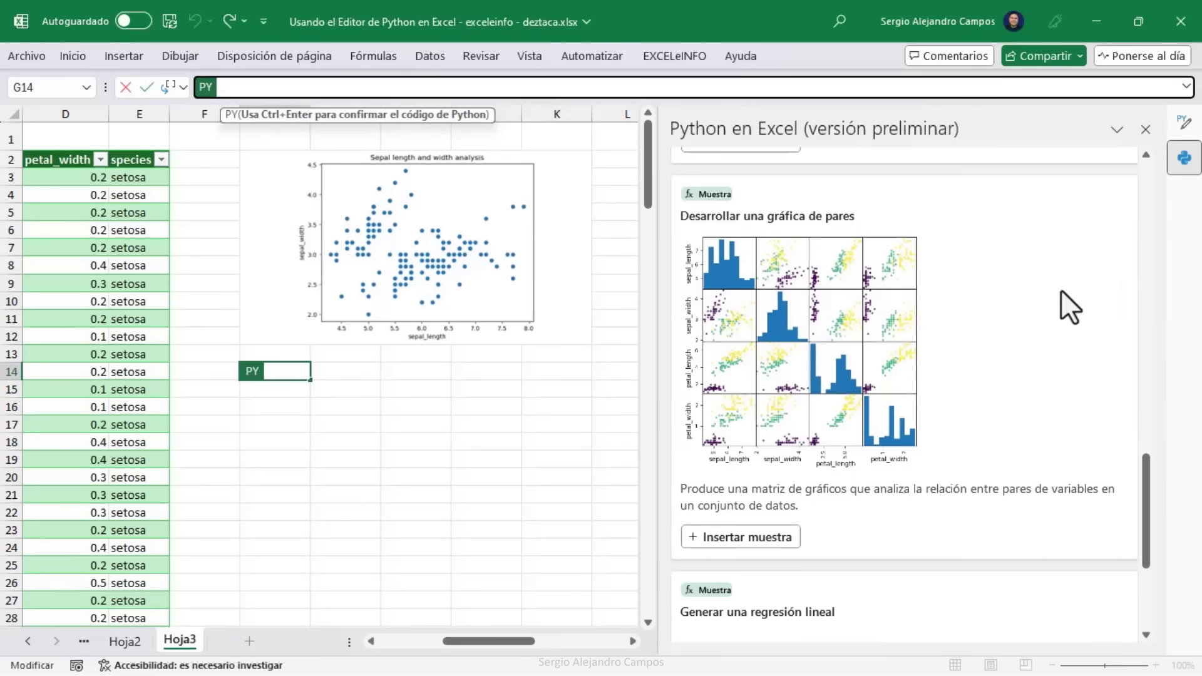
click(751, 539)
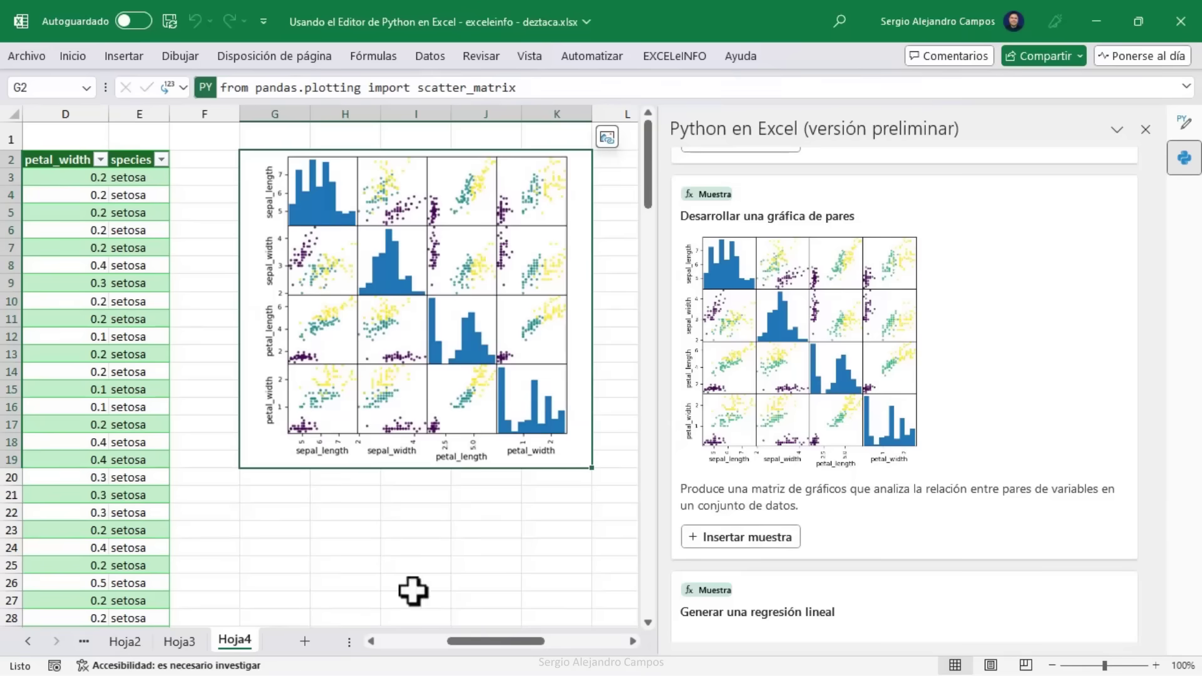
Step: Inspect the Iris table, then select the pair-plot cell G2 and open the Python Editor
click(161, 230)
mouse_move(461, 641)
mouse_down()
mouse_move(392, 641)
mouse_move(539, 642)
mouse_up()
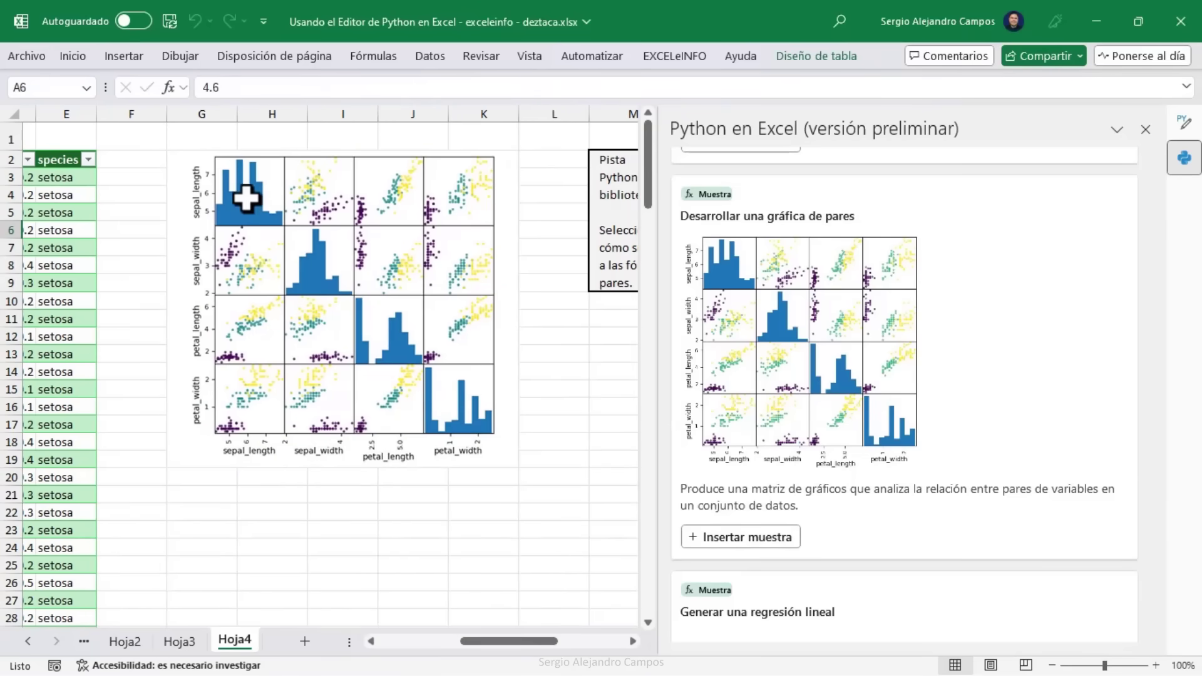
click(245, 188)
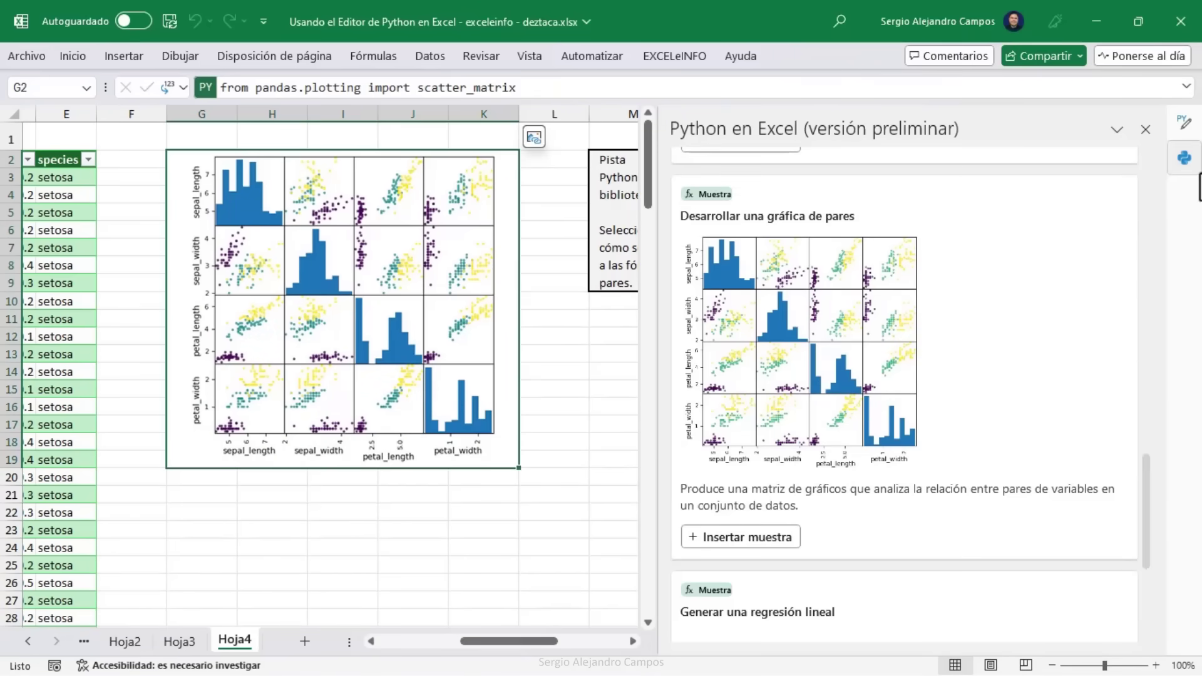
click(1184, 122)
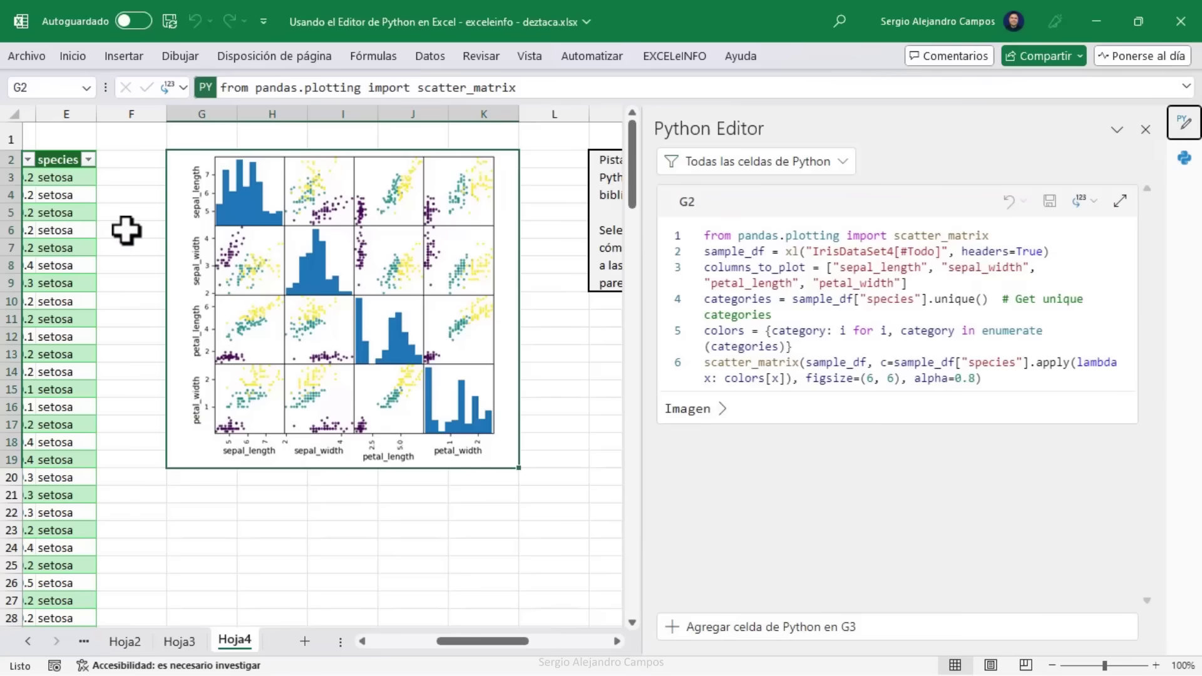
Step: Review G2's pair-plot code lines in the Python Editor, then reselect the pair-plot chart
click(736, 237)
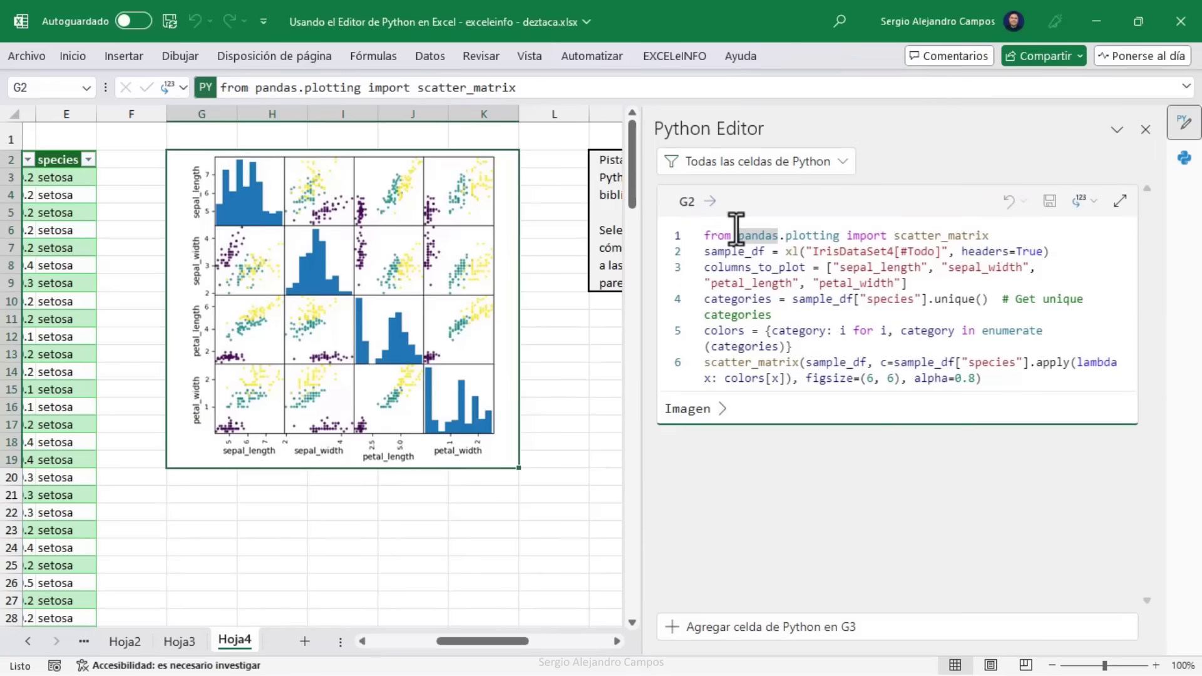
click(785, 236)
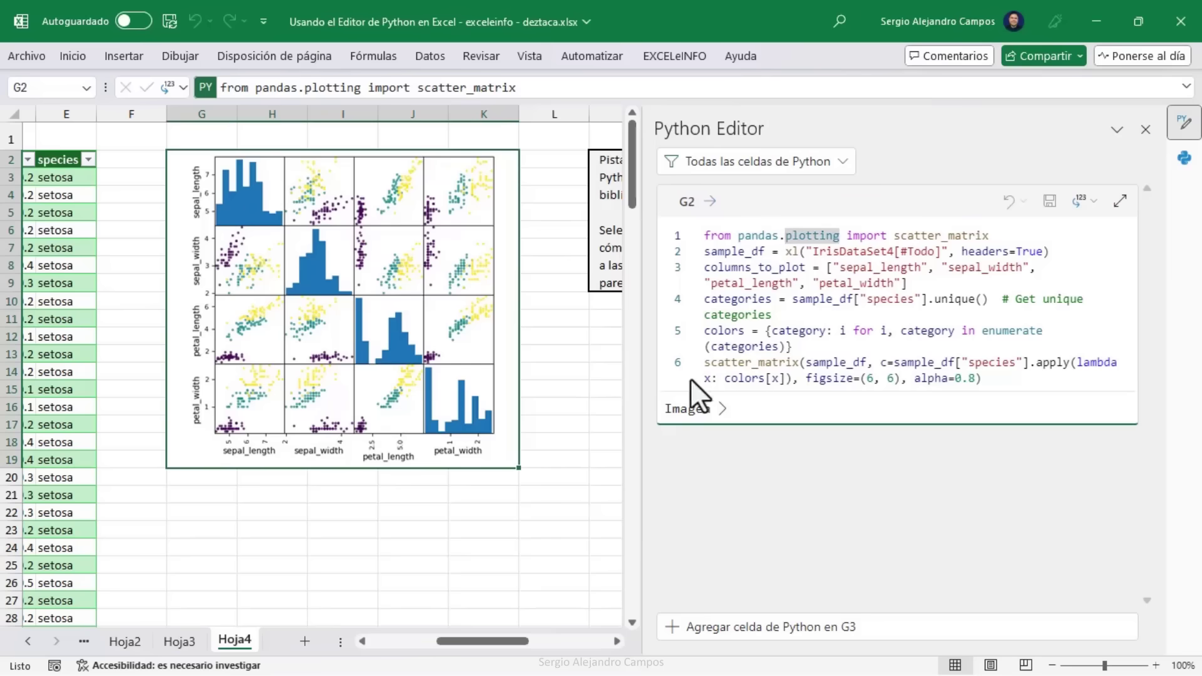
click(870, 315)
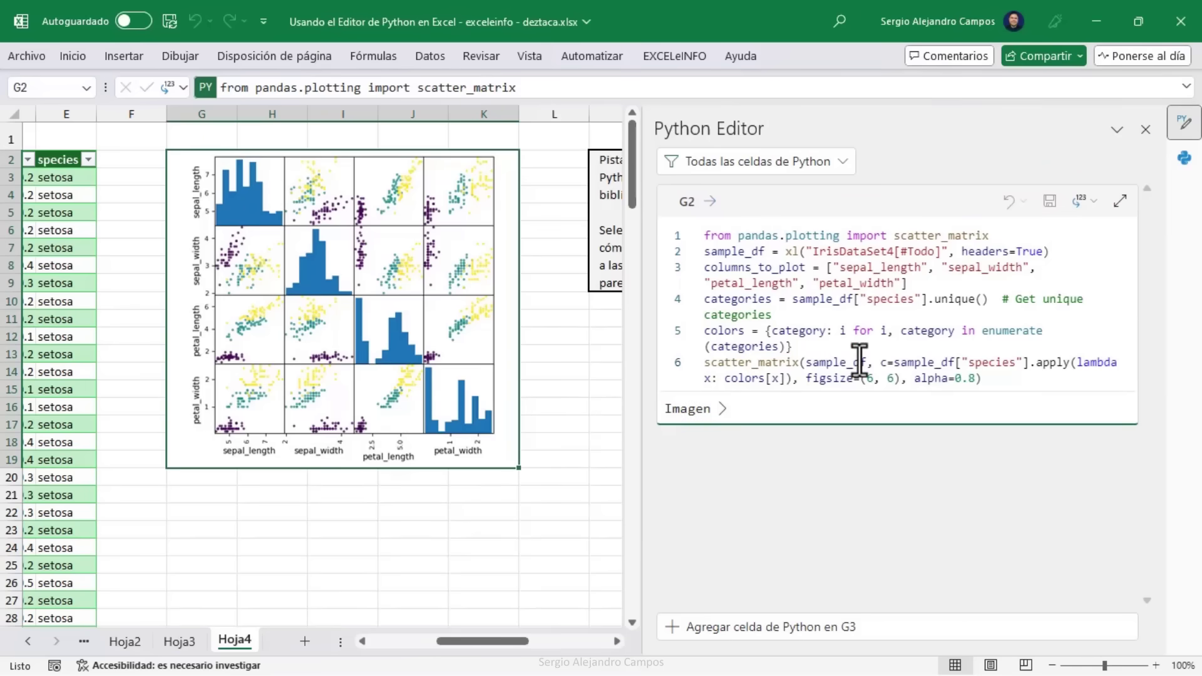
click(842, 330)
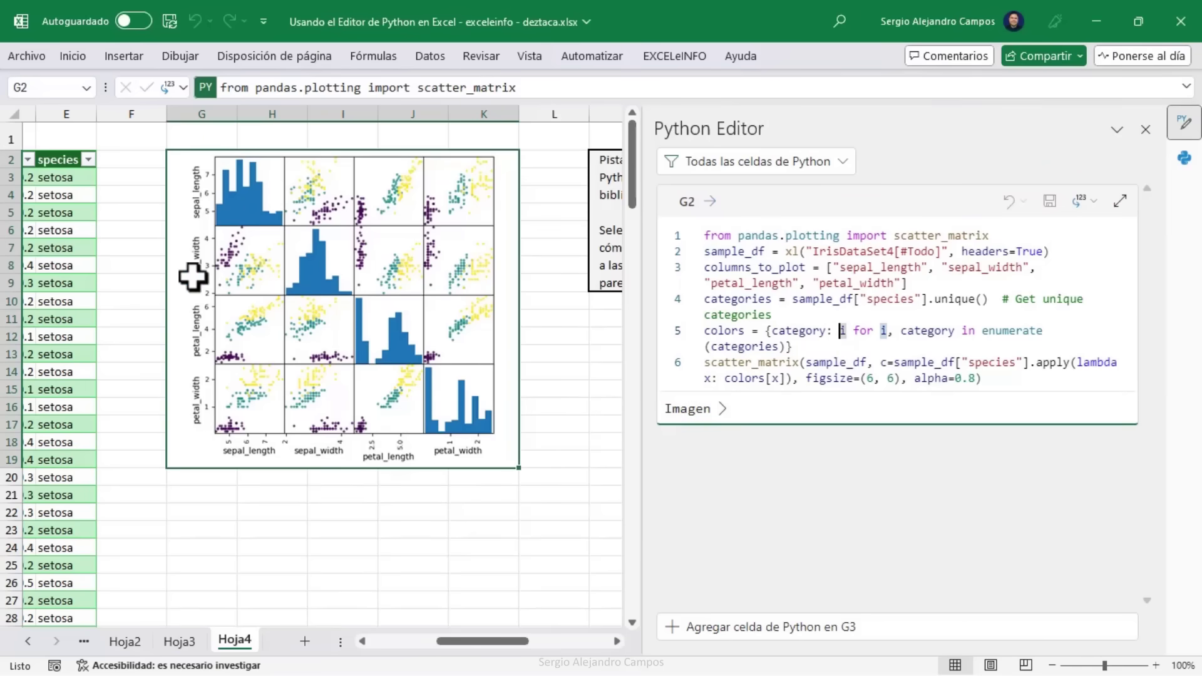
click(161, 199)
click(205, 165)
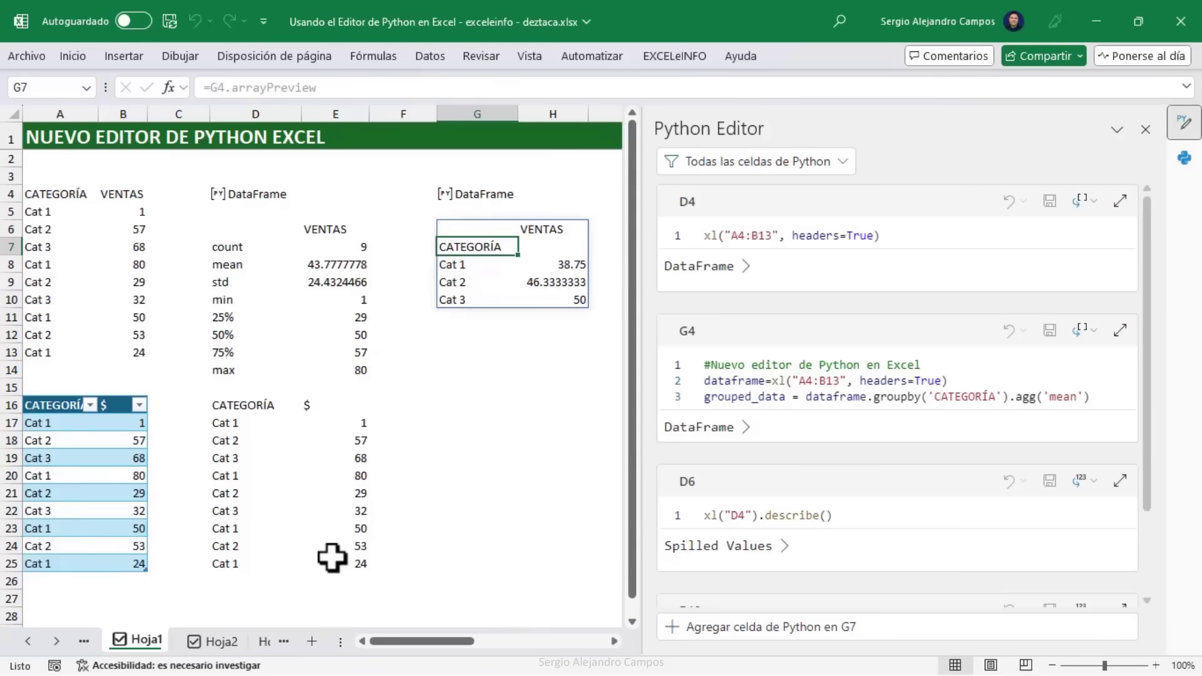
Step: Cycle the sheets to the Iris scatter plot, jump back to G2, then return one sheet
key(ctrl+Page_Down)
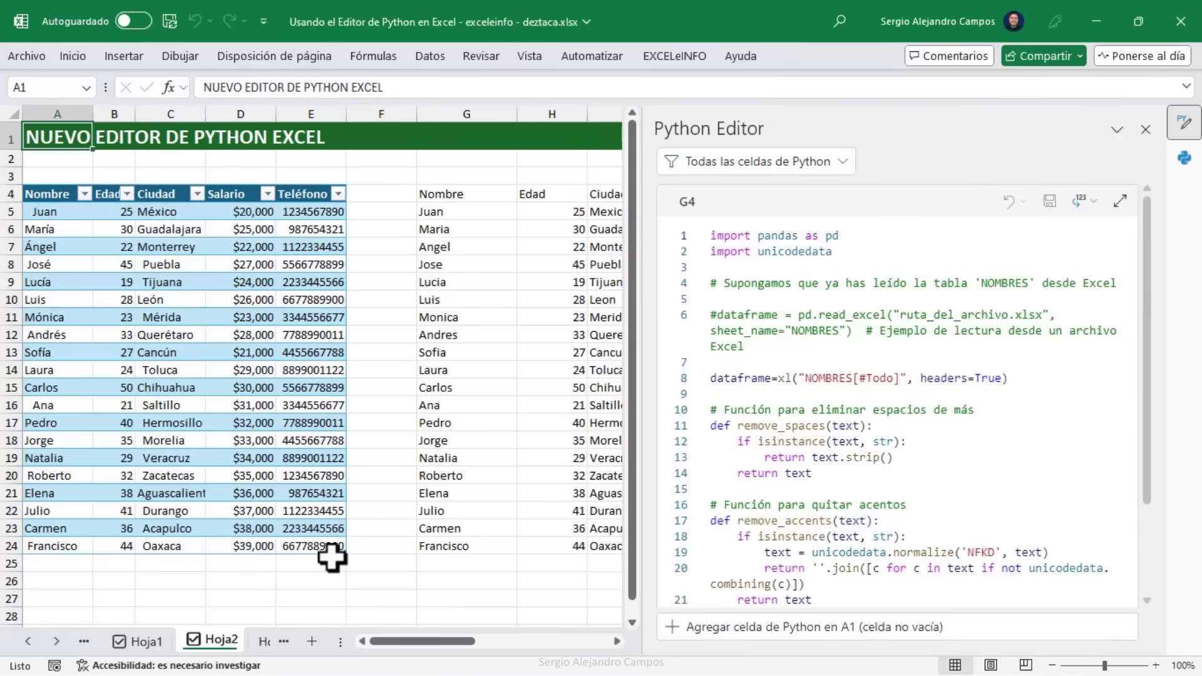
key(ctrl+Page_Down)
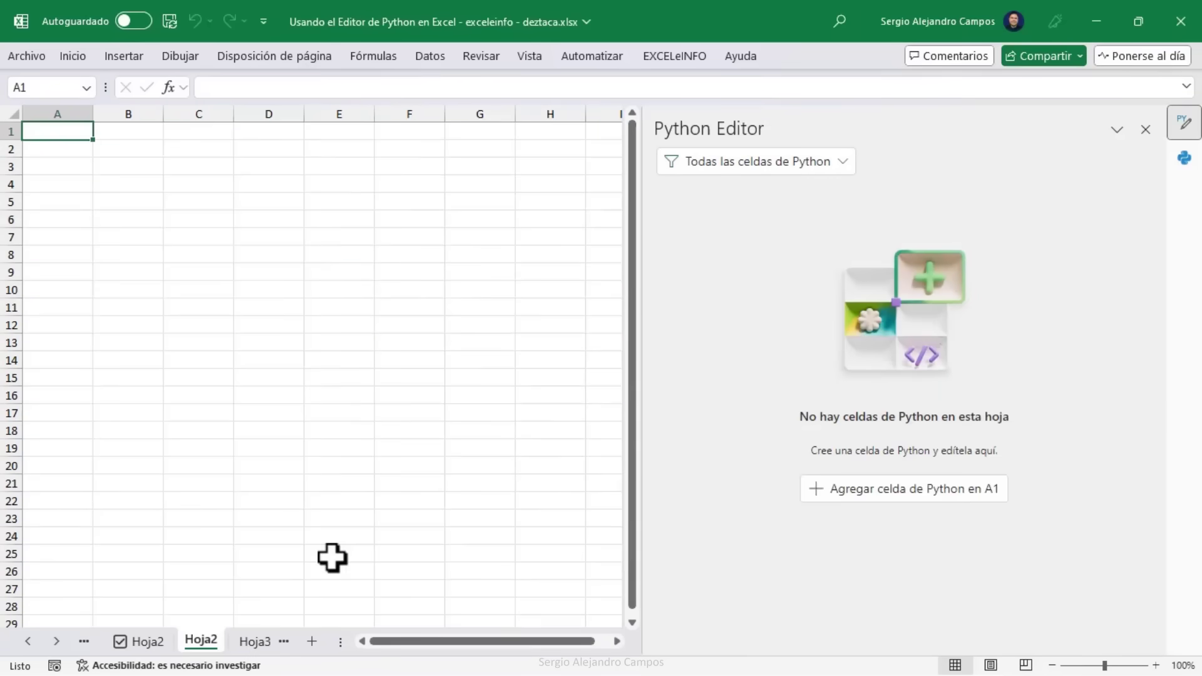
key(ctrl+Page_Down)
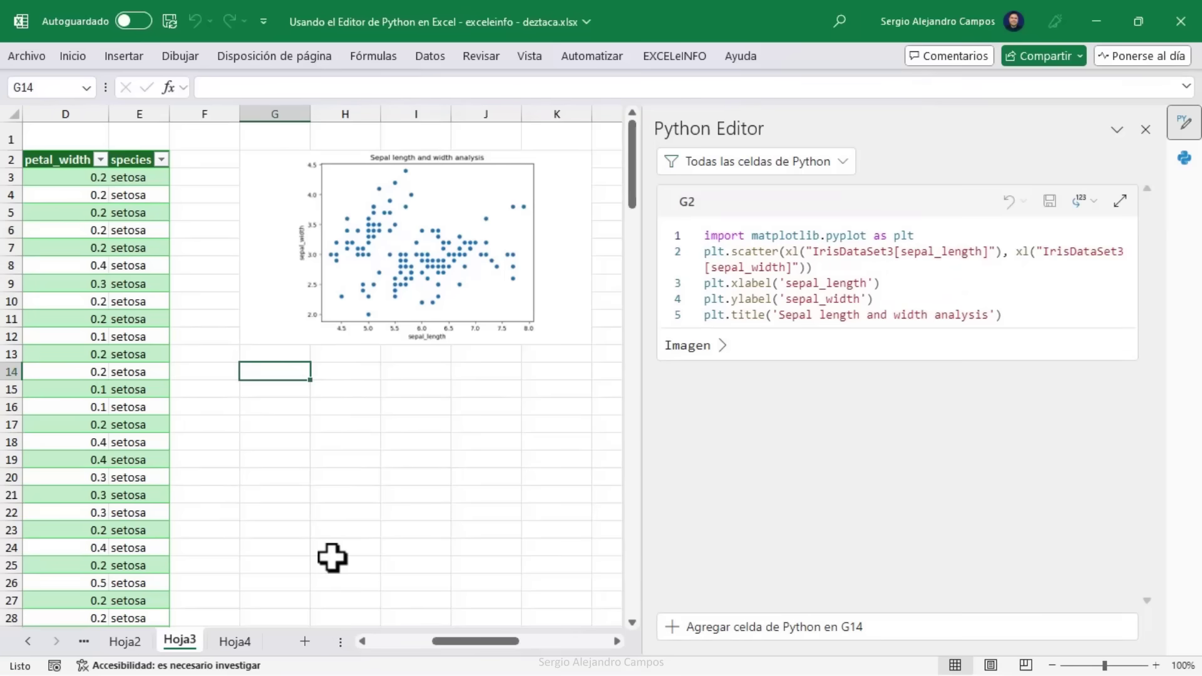
key(ctrl+Up)
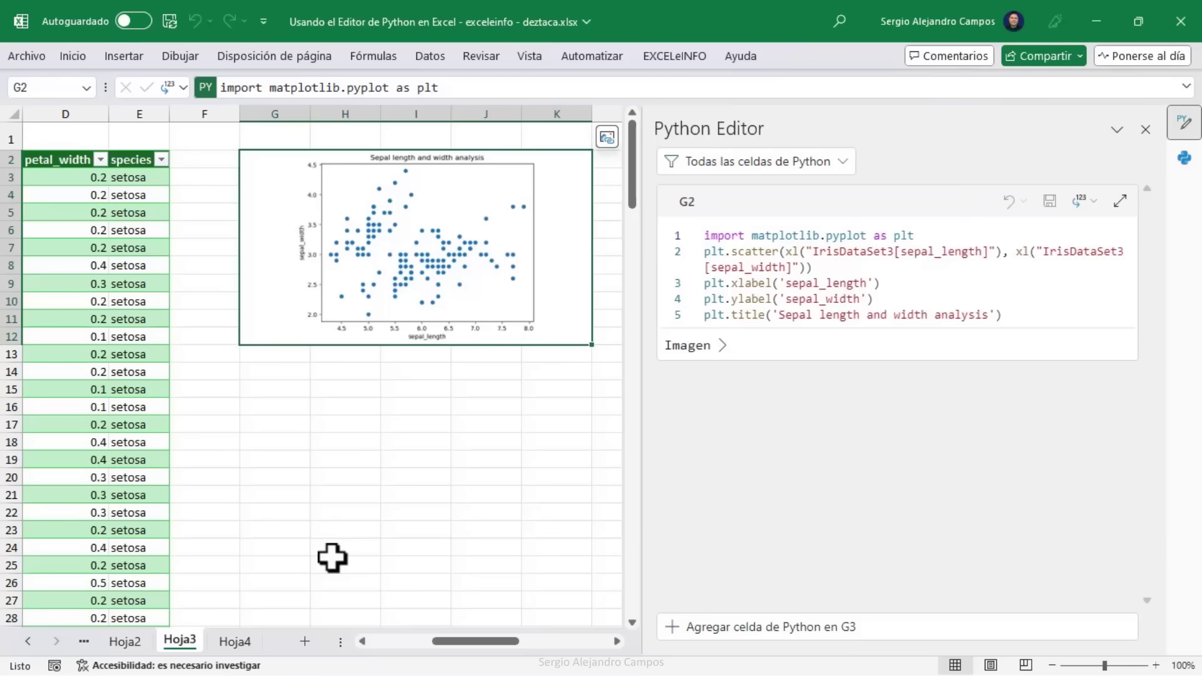
key(ctrl+Page_Up)
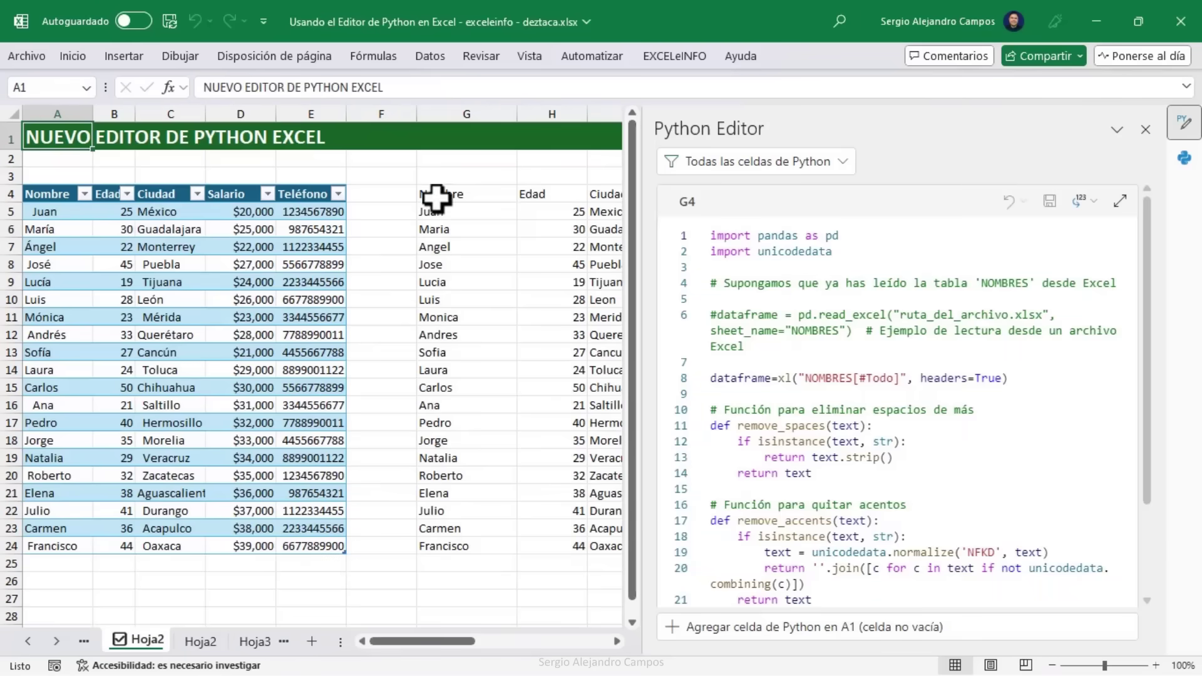
Step: Select G4's cleaned names, widen the Python Editor, and place the caret in its cleaning code
click(436, 198)
drag(644, 300, 510, 308)
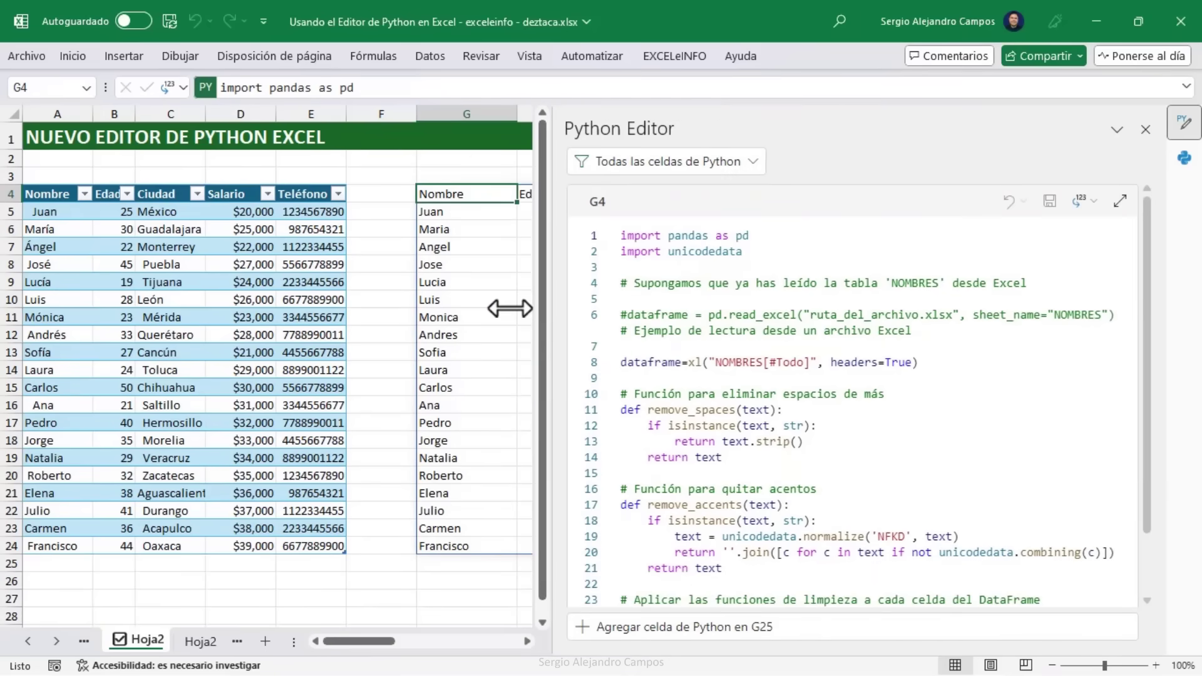
click(831, 251)
click(830, 269)
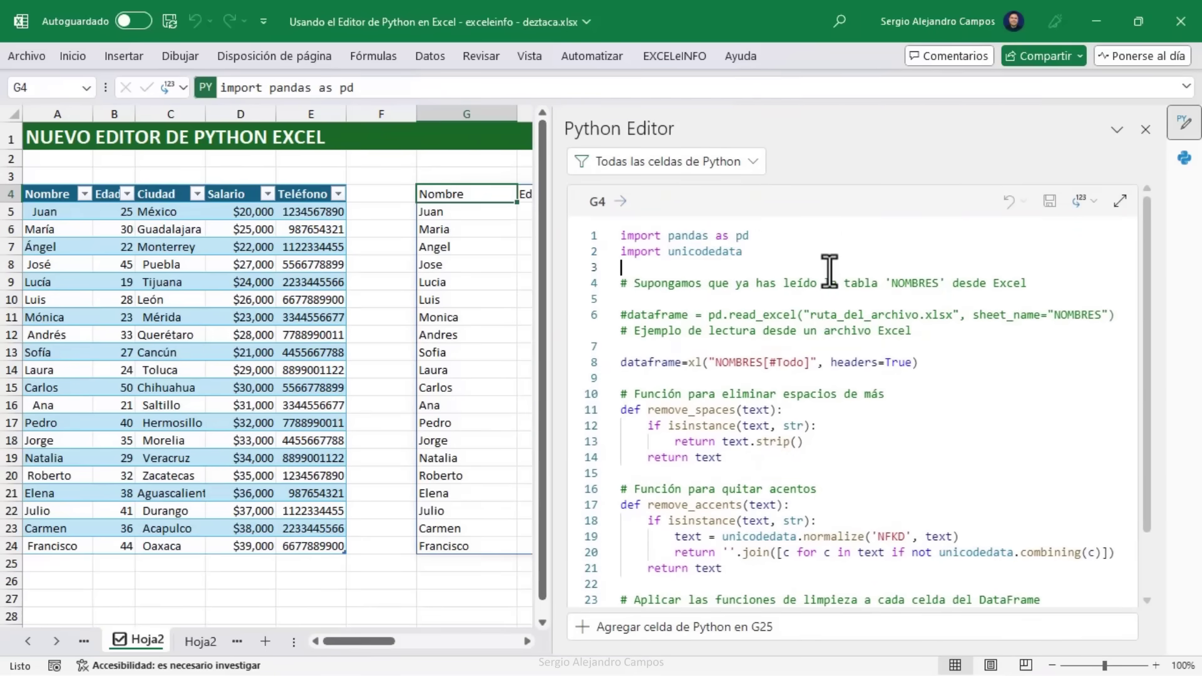